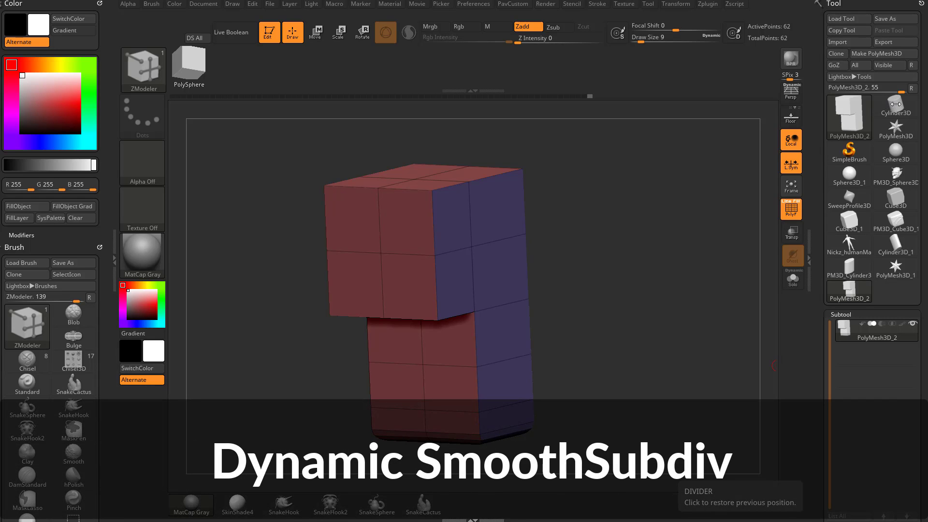
# - Switch to the Cylinder3D primitive and set its VDivide to 4
pyautogui.click(896, 103)
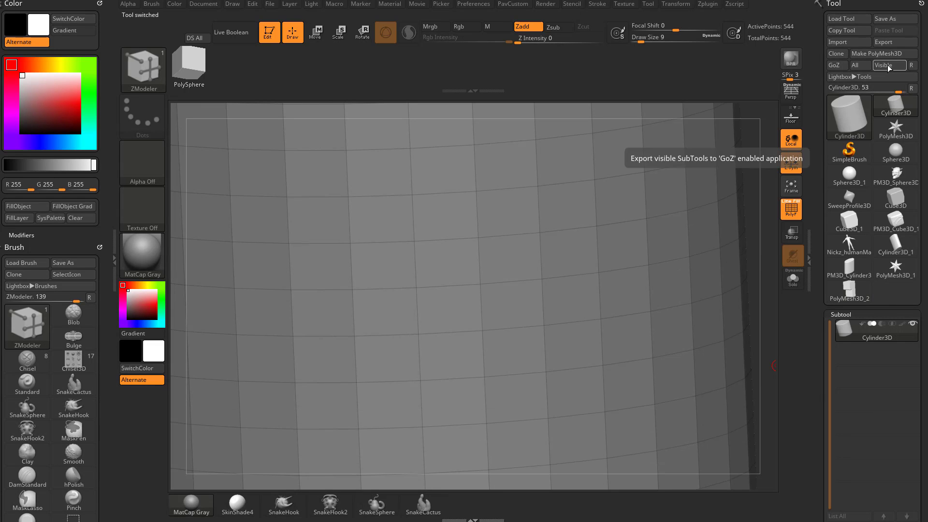
pyautogui.keyDown('alt'); pyautogui.moveTo(764, 164); pyautogui.dragTo(714, 117); pyautogui.keyUp('alt')
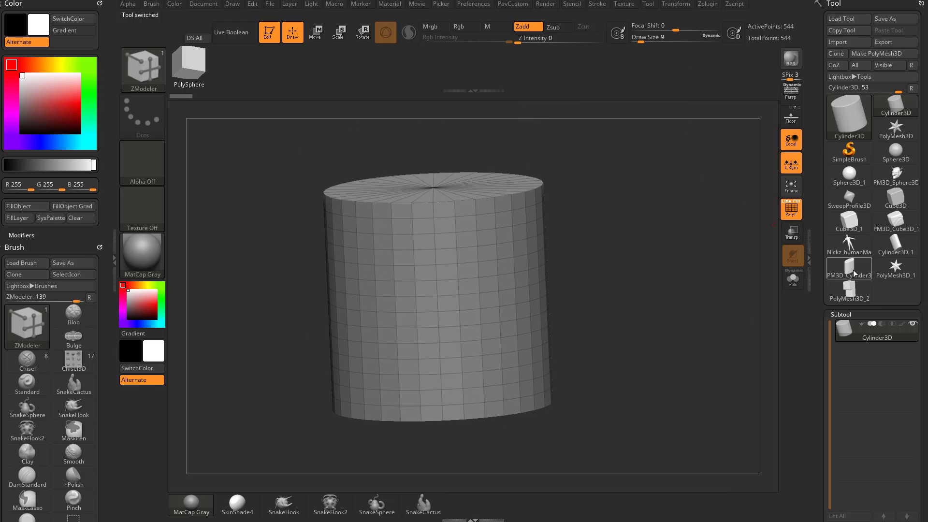
pyautogui.moveTo(825, 325); pyautogui.dragTo(806, 189)
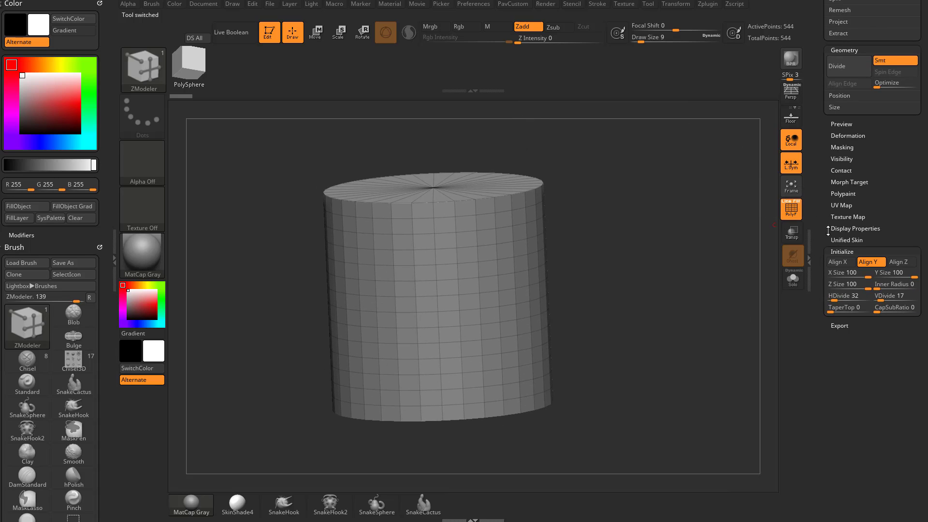
pyautogui.moveTo(880, 298); pyautogui.dragTo(874, 298)
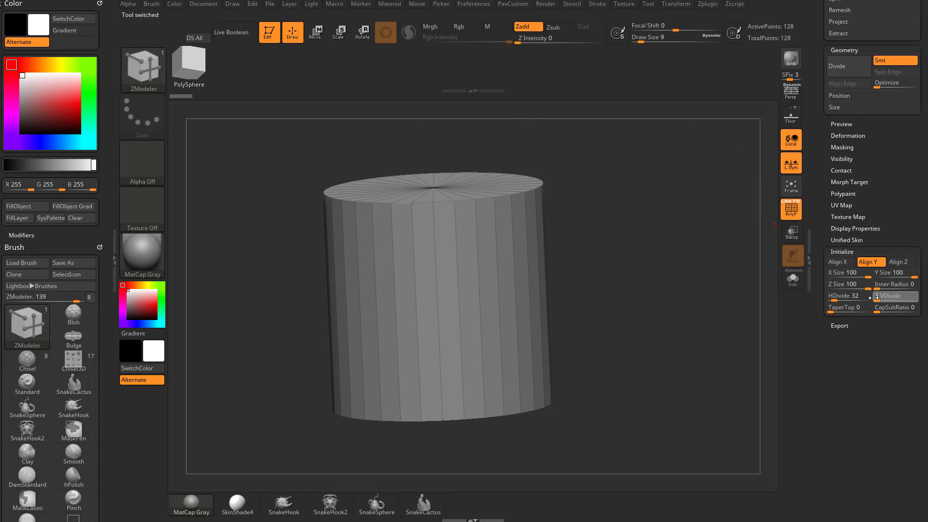
# - Set the cylinder's HDivide to 12 and convert it to a PolyMesh3D
pyautogui.moveTo(817, 228)
pyautogui.mouseDown()
pyautogui.moveTo(816, 327)
pyautogui.moveTo(813, 241)
pyautogui.mouseUp()
pyautogui.click(832, 312)
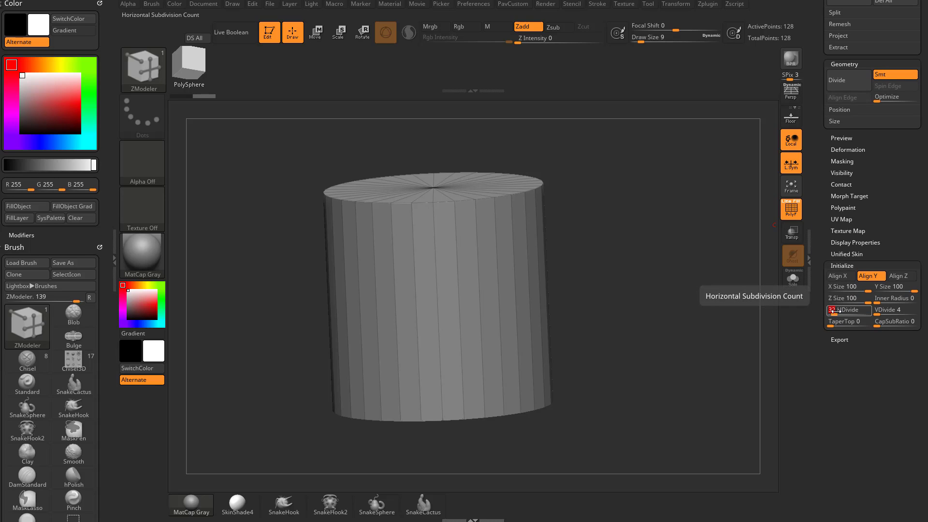
pyautogui.write('12')
pyautogui.press('Return')
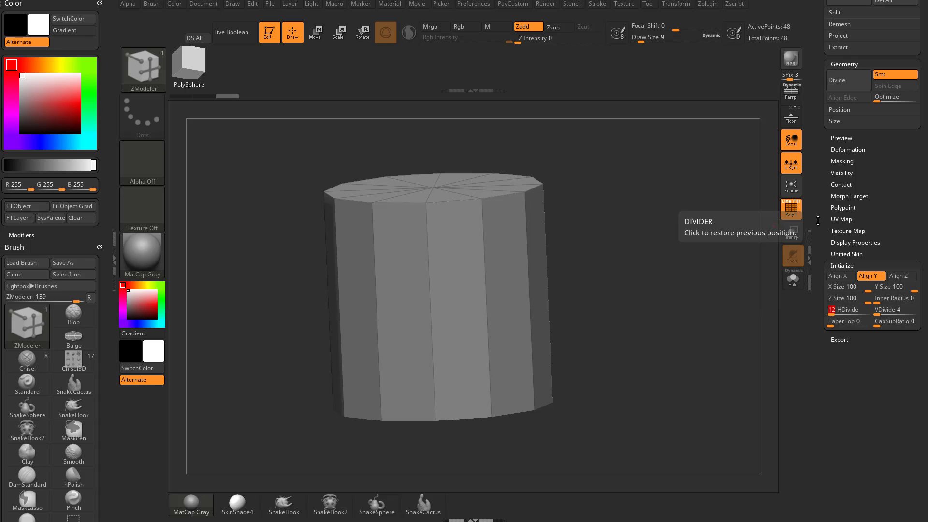
pyautogui.moveTo(816, 256); pyautogui.dragTo(822, 399)
pyautogui.click(885, 54)
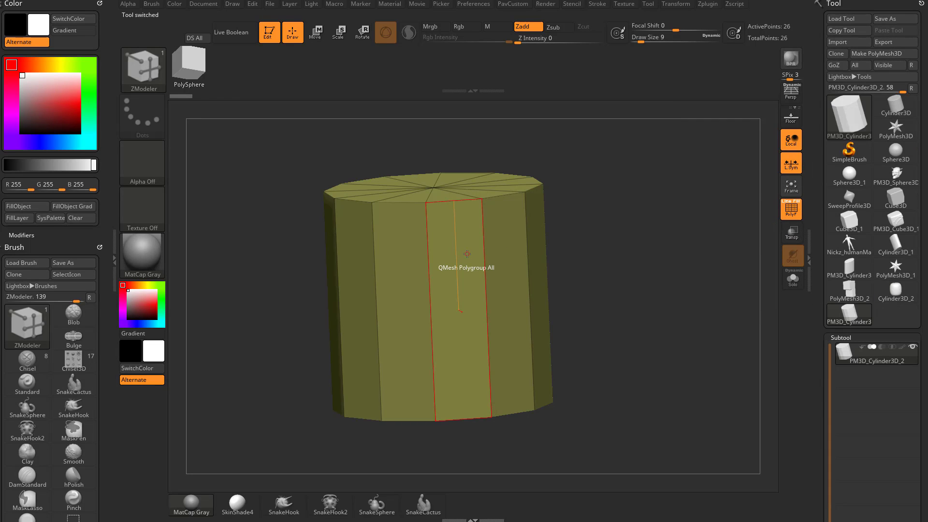
# - Assign separate polygroups to the cylinder's caps and side with Groups By Normals
pyautogui.moveTo(679, 217)
pyautogui.mouseDown()
pyautogui.moveTo(673, 253)
pyautogui.moveTo(677, 212)
pyautogui.mouseUp()
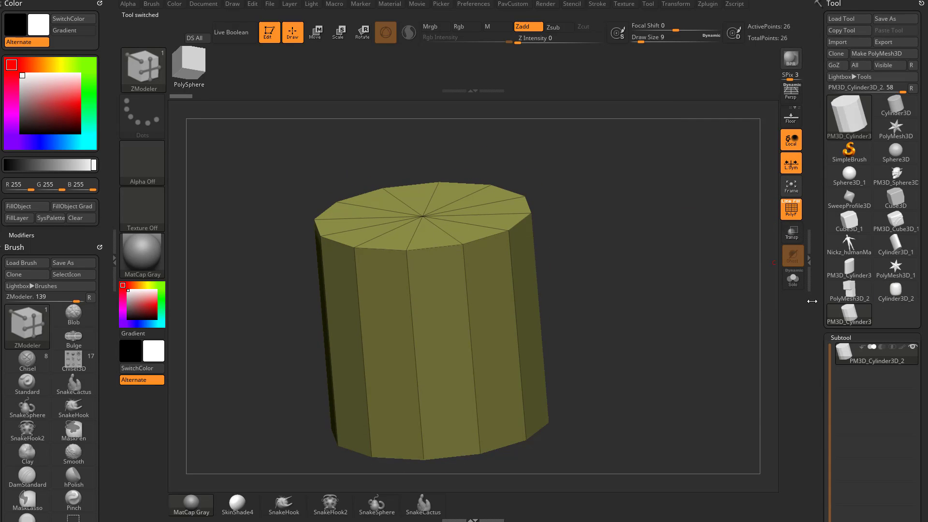
pyautogui.moveTo(817, 300); pyautogui.dragTo(825, 145)
pyautogui.keyDown('shift'); pyautogui.click(845, 274); pyautogui.keyUp('shift')
pyautogui.moveTo(823, 259); pyautogui.dragTo(822, 229)
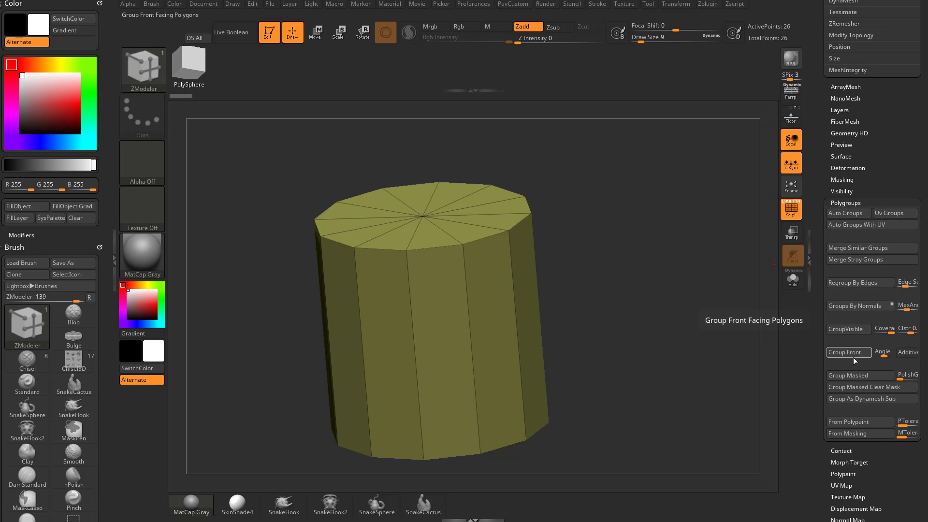
pyautogui.click(855, 306)
# - Inset the cylinder's top cap twice as a region using ZModeler's Inset with the Polygroup All target
pyautogui.moveTo(712, 283); pyautogui.dragTo(646, 227)
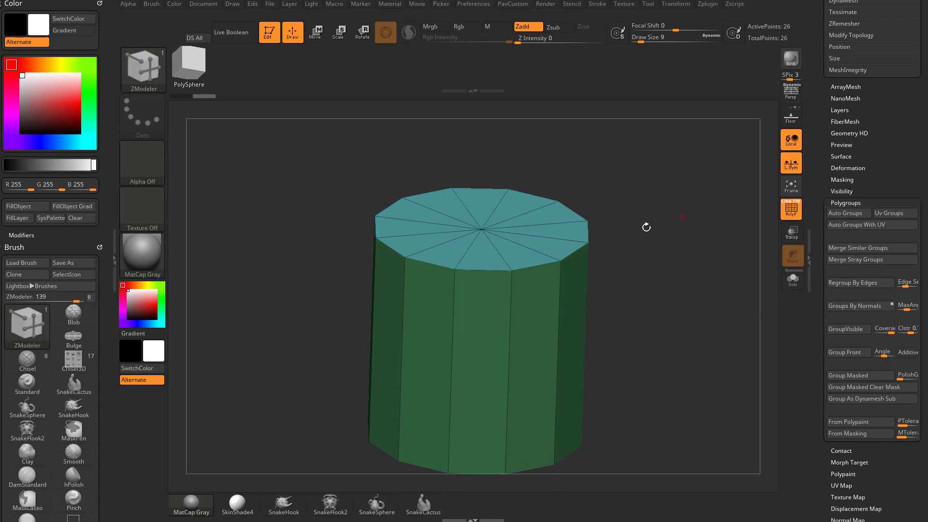
pyautogui.press('space')
pyautogui.press('space')
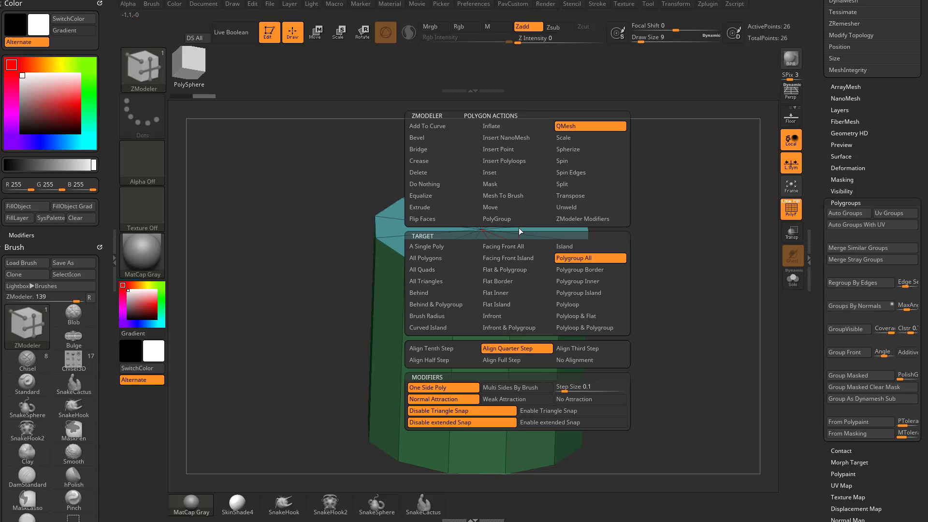
pyautogui.click(492, 173)
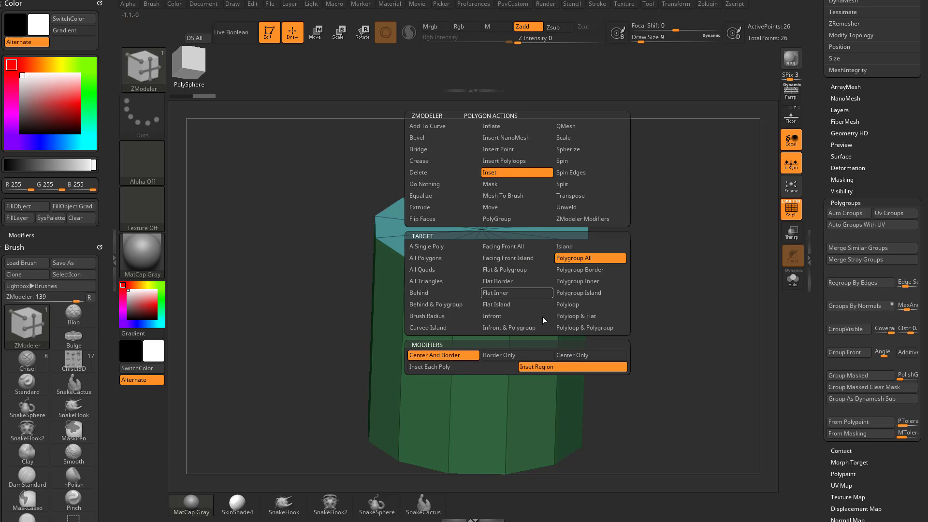
pyautogui.moveTo(511, 232)
pyautogui.mouseDown()
pyautogui.moveTo(512, 252)
pyautogui.moveTo(503, 240)
pyautogui.mouseUp()
# - Raise the pink centre of the top cap with QMesh to form a sloped collar
pyautogui.press('space')
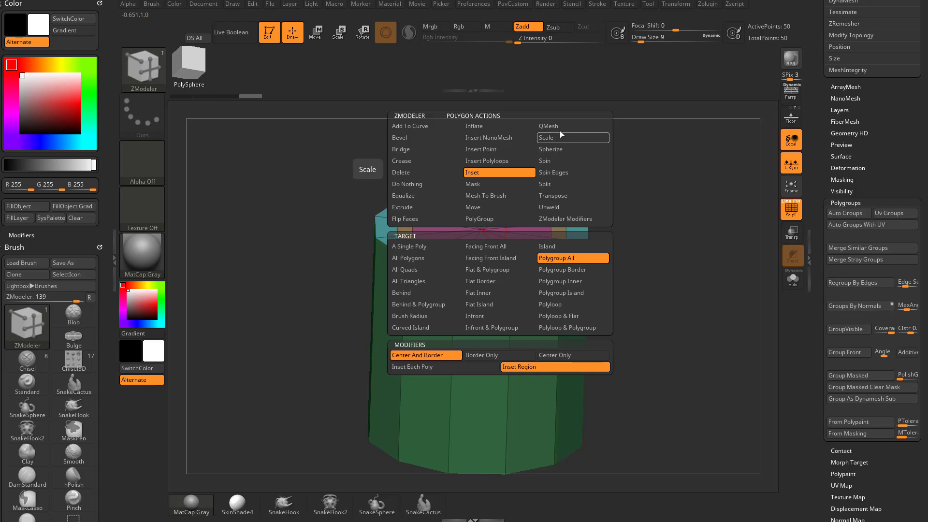
pyautogui.click(560, 126)
pyautogui.moveTo(503, 246); pyautogui.dragTo(509, 224)
pyautogui.moveTo(644, 207); pyautogui.dragTo(629, 225)
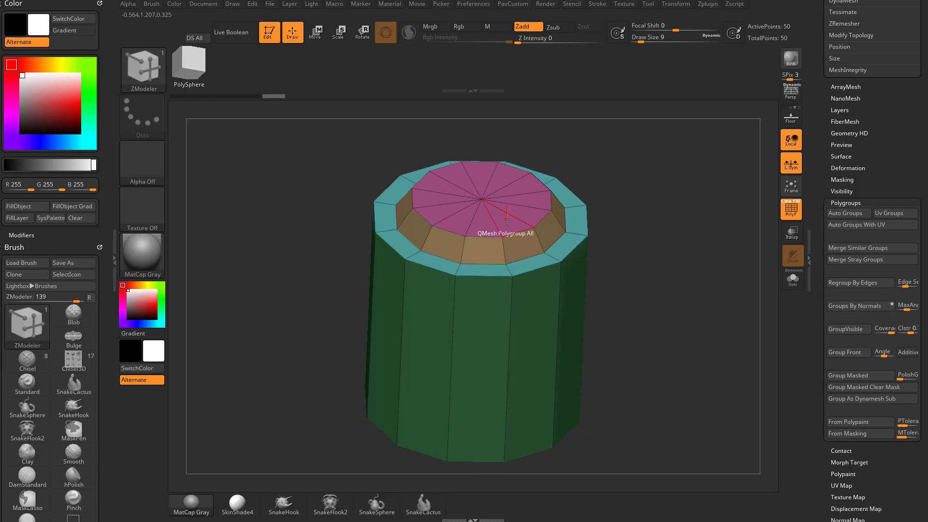
# - Inset the raised centre cap twice to create two narrow concentric rings
pyautogui.press('space')
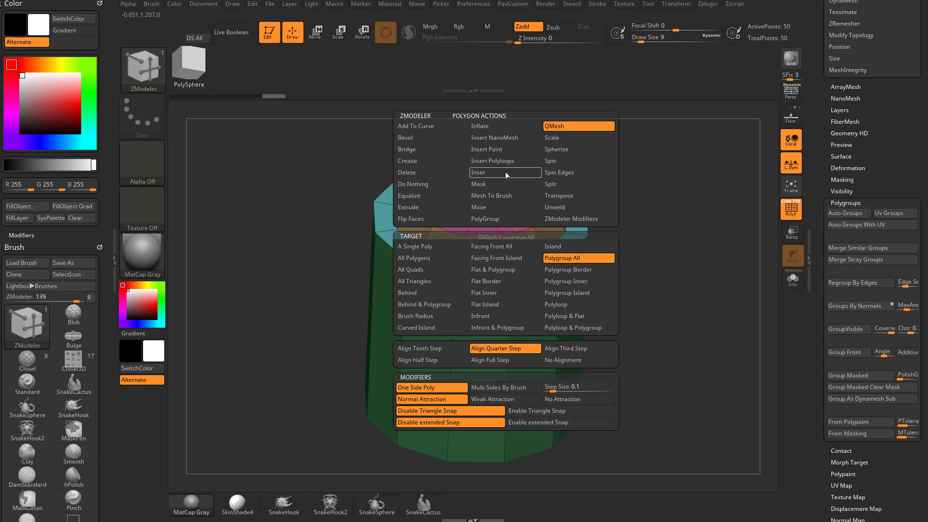
pyautogui.click(505, 172)
pyautogui.moveTo(503, 202); pyautogui.dragTo(502, 219)
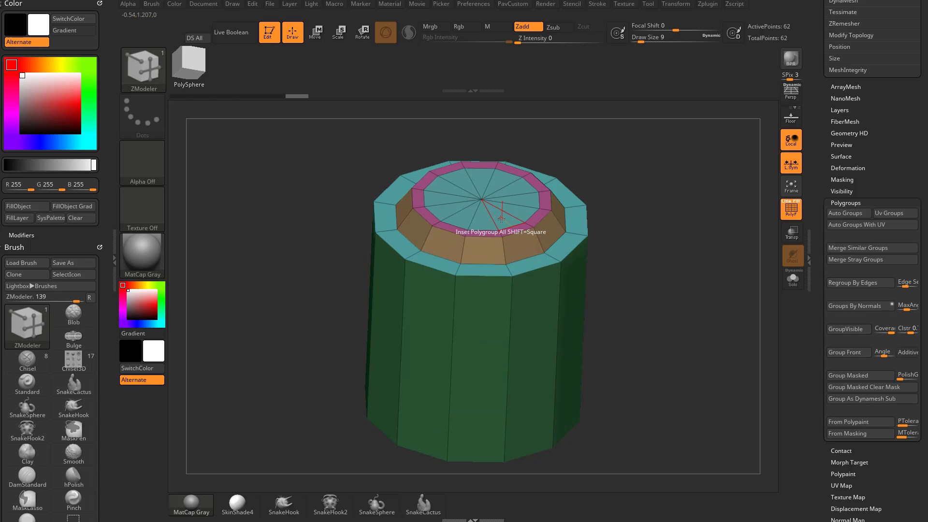
# - Push the green centre polygroup down with QMesh to form a deep recess
pyautogui.press('space')
pyautogui.click(554, 125)
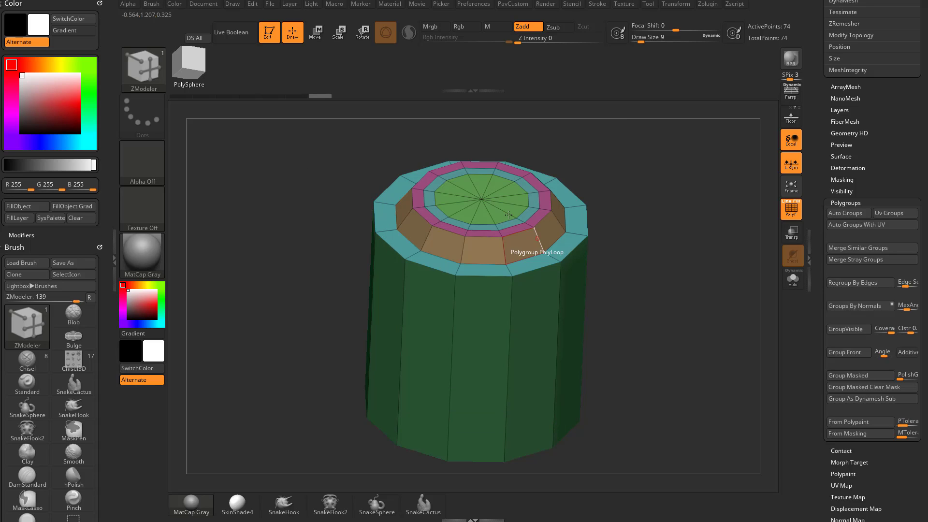
pyautogui.moveTo(497, 212); pyautogui.dragTo(503, 258)
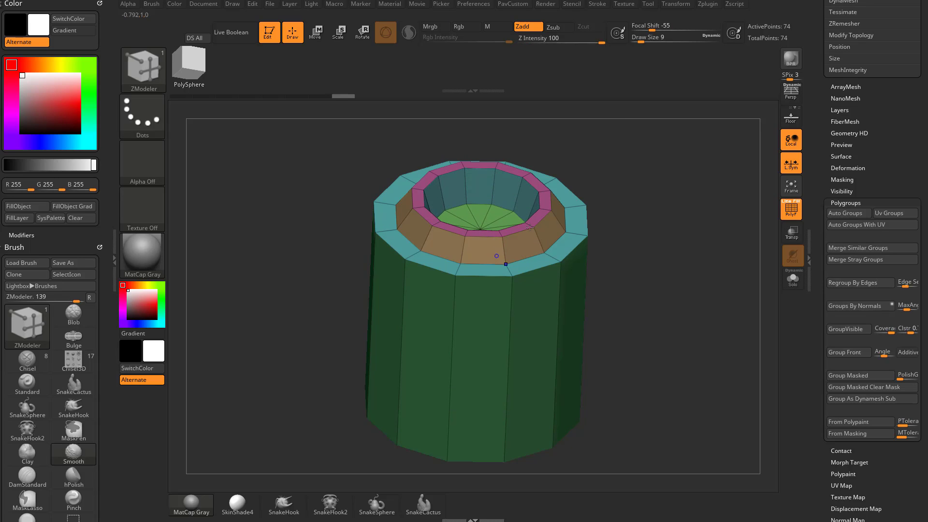
# - Extract the floor of the recess with QMesh as a separate cylinder floating above the opening
pyautogui.keyDown('alt'); pyautogui.moveTo(642, 157); pyautogui.dragTo(515, 247); pyautogui.keyUp('alt')
pyautogui.press('space')
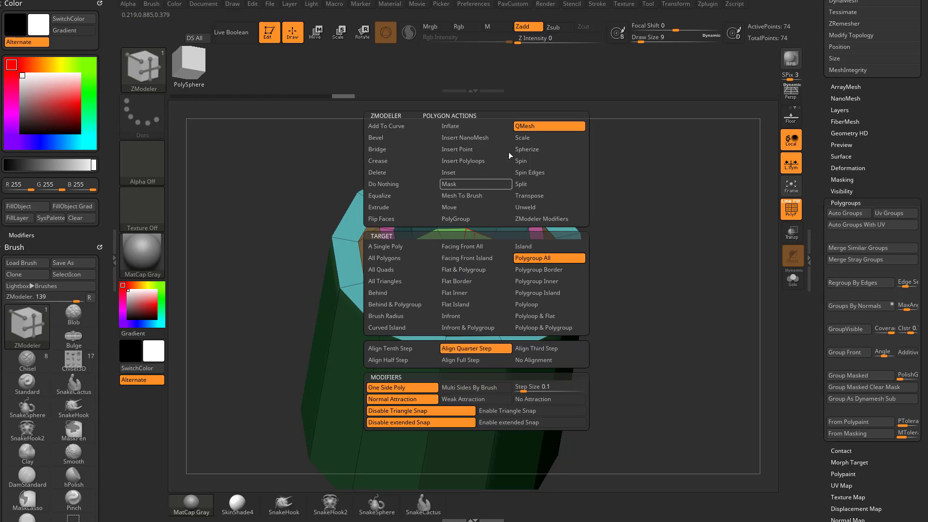
pyautogui.moveTo(476, 271); pyautogui.dragTo(494, 170)
pyautogui.moveTo(480, 211); pyautogui.dragTo(527, 80)
pyautogui.moveTo(640, 208); pyautogui.dragTo(628, 241)
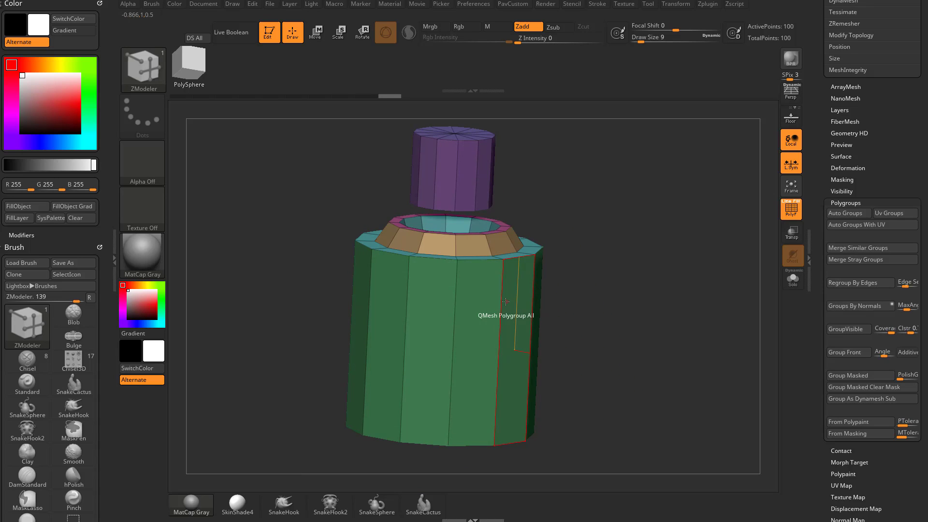
# - Insert multiple edge loops around the green side to split it into seven horizontal bands with alternating polygroups
pyautogui.press('space')
pyautogui.click(494, 243)
pyautogui.click(457, 351)
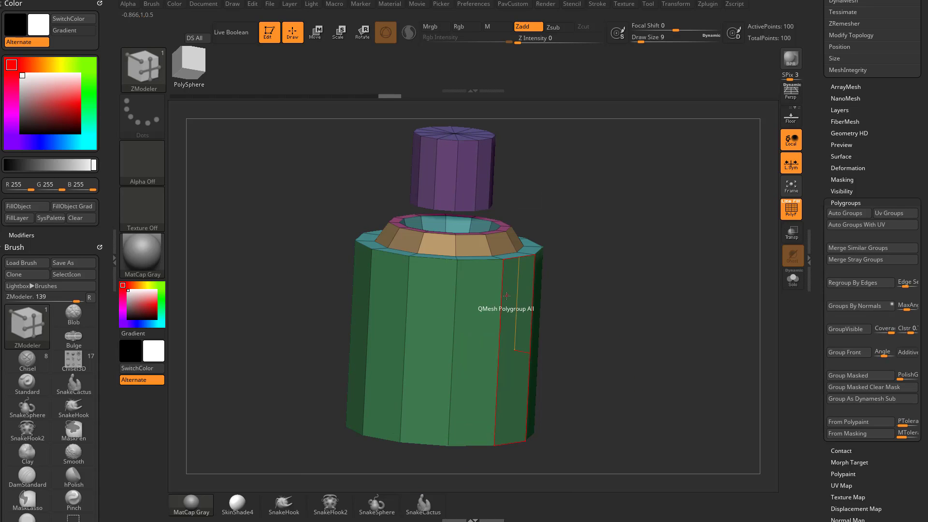
pyautogui.click(498, 290)
pyautogui.moveTo(582, 274); pyautogui.dragTo(513, 271)
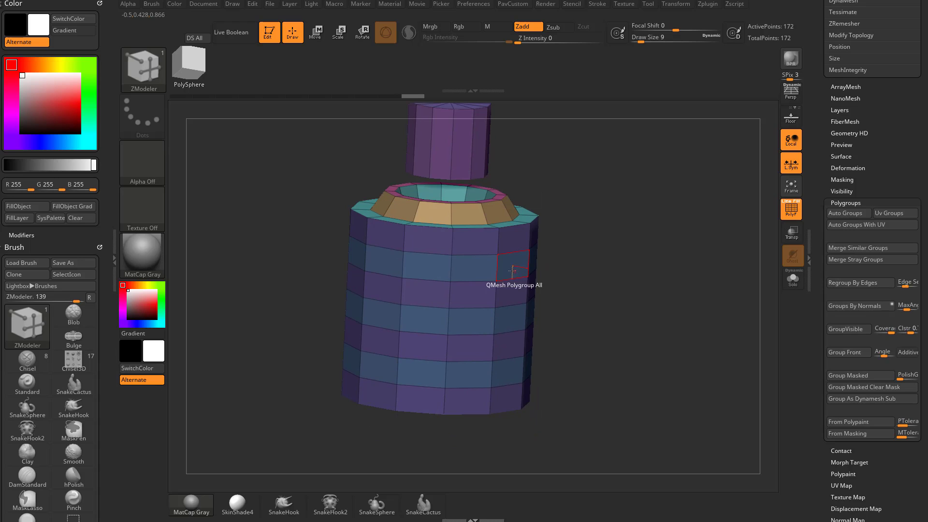
# - Push the three blue bands inward with QMesh on Polygroup All to form grooves around the body
pyautogui.press('space')
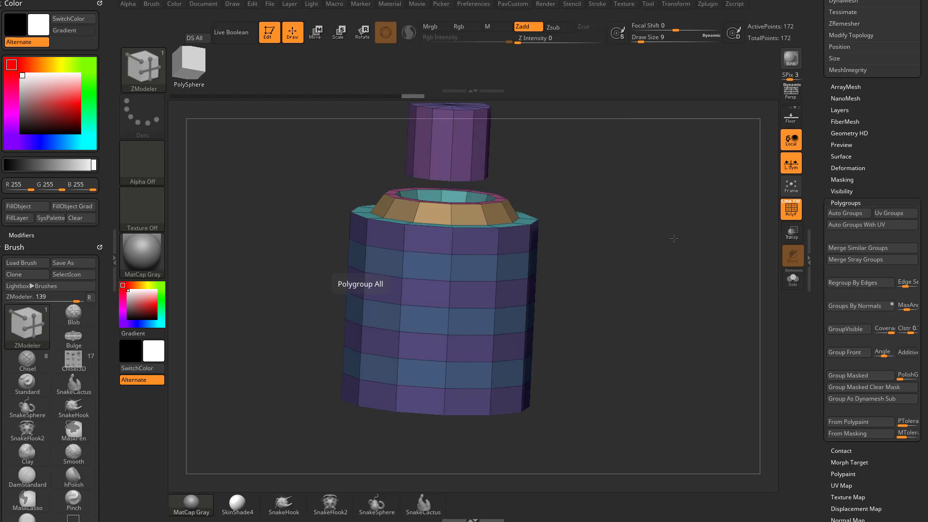
pyautogui.moveTo(673, 240); pyautogui.dragTo(650, 253)
pyautogui.moveTo(512, 263); pyautogui.dragTo(494, 265)
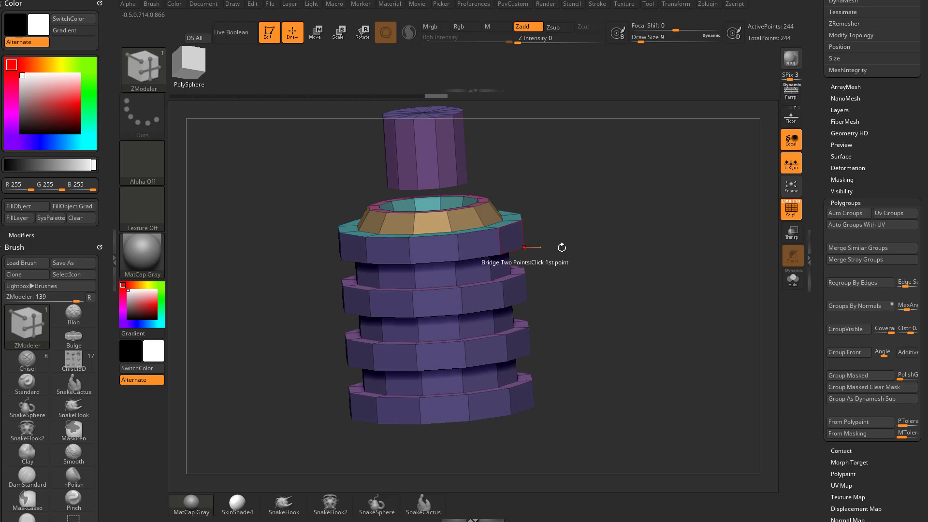
pyautogui.moveTo(640, 259); pyautogui.dragTo(572, 279)
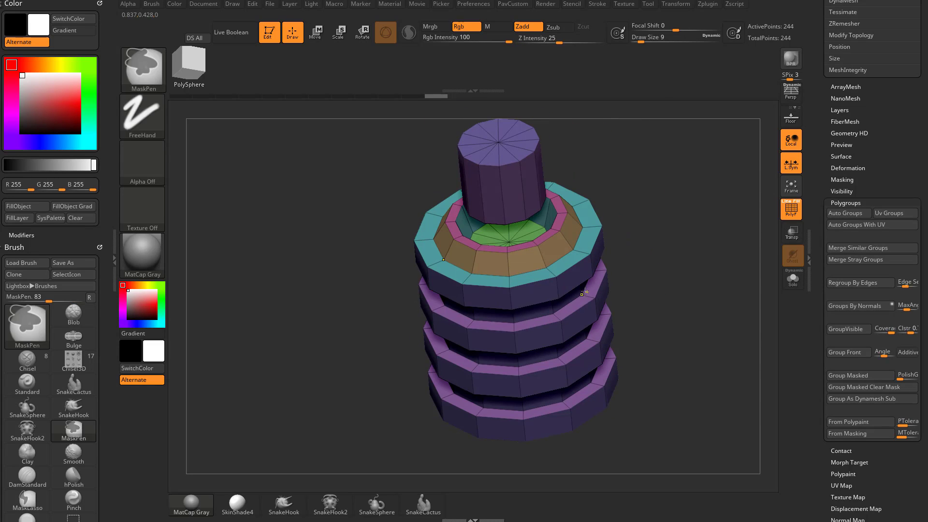
# - Set the QMesh target to A Single Poly and pull out four blocks around the uppermost ring
pyautogui.press('space')
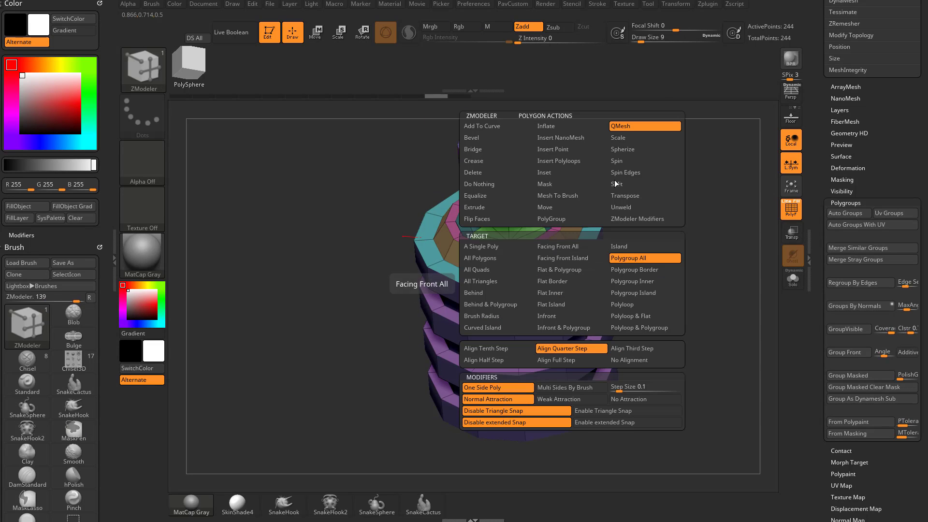
pyautogui.click(512, 249)
pyautogui.moveTo(592, 295); pyautogui.dragTo(622, 321)
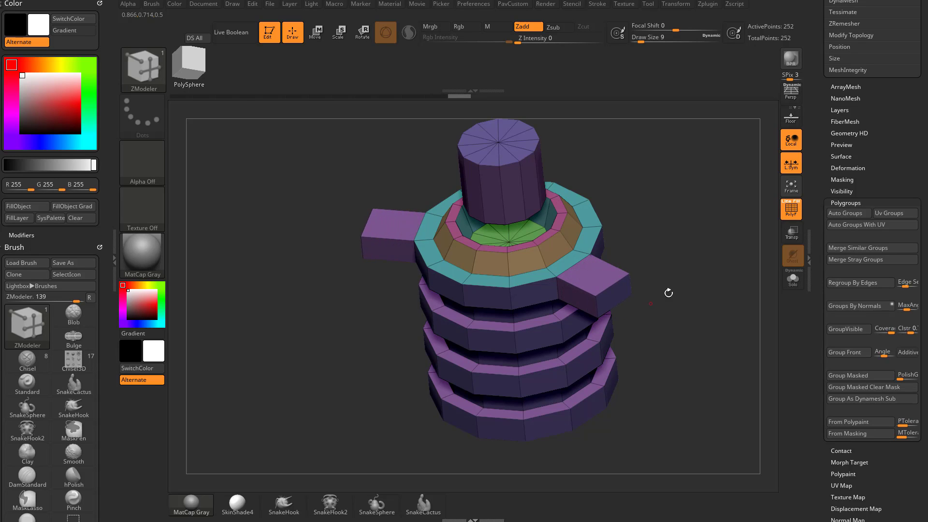
pyautogui.moveTo(669, 293); pyautogui.dragTo(596, 253)
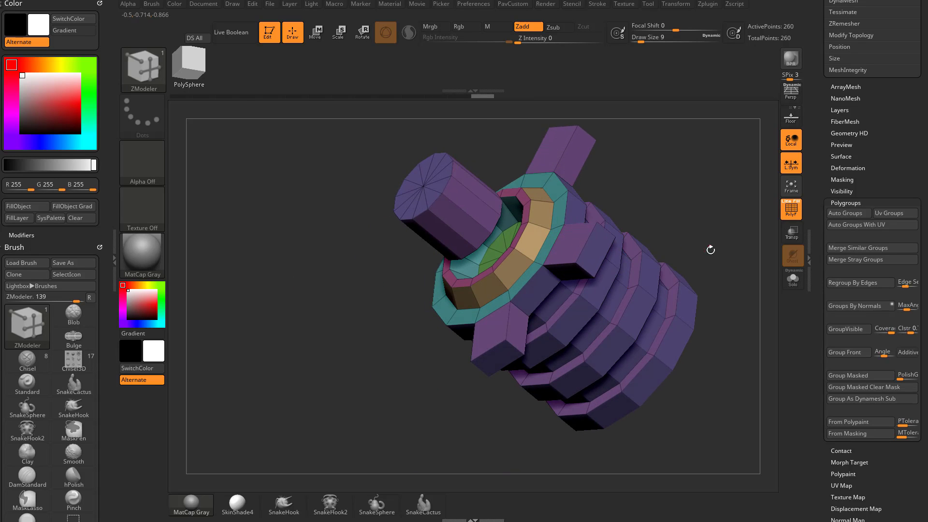
# - Undo the block extrusions on the uppermost ring and restore them
pyautogui.hotkey('ctrl', 'z')
pyautogui.hotkey('ctrl', 'z')
pyautogui.hotkey('ctrl', 'z')
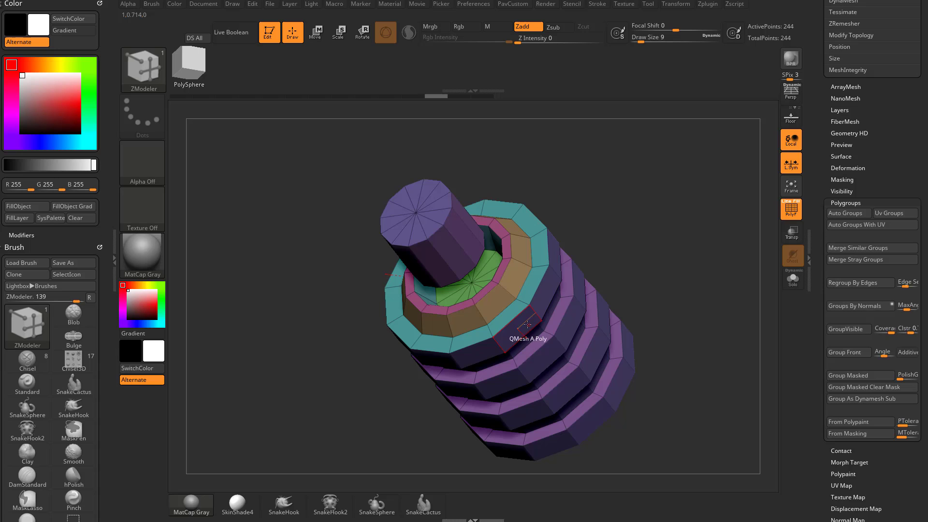
pyautogui.hotkey('ctrl', 'shift', 'z')
pyautogui.hotkey('ctrl', 'shift', 'z')
pyautogui.hotkey('ctrl', 'shift', 'z')
pyautogui.hotkey('ctrl', 'shift', 'z')
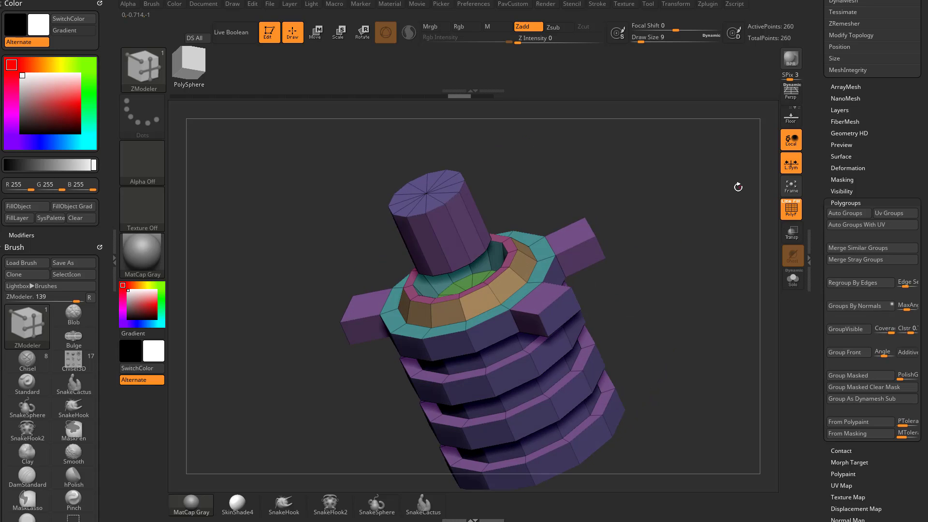
# - Pull out matching sets of blocks on the three lower rings with QMesh
pyautogui.moveTo(738, 187); pyautogui.dragTo(584, 251)
pyautogui.click(482, 302)
pyautogui.click(532, 379)
pyautogui.moveTo(628, 358); pyautogui.dragTo(587, 375)
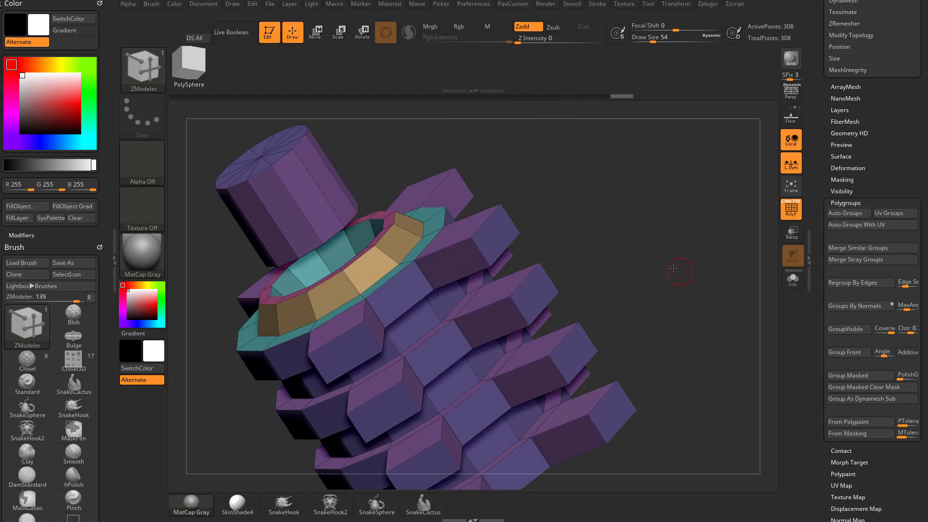
# - Set the polygon action to Delete with A Single Poly and remove the blocks' end faces in one column across all four rings
pyautogui.moveTo(674, 269); pyautogui.dragTo(609, 232)
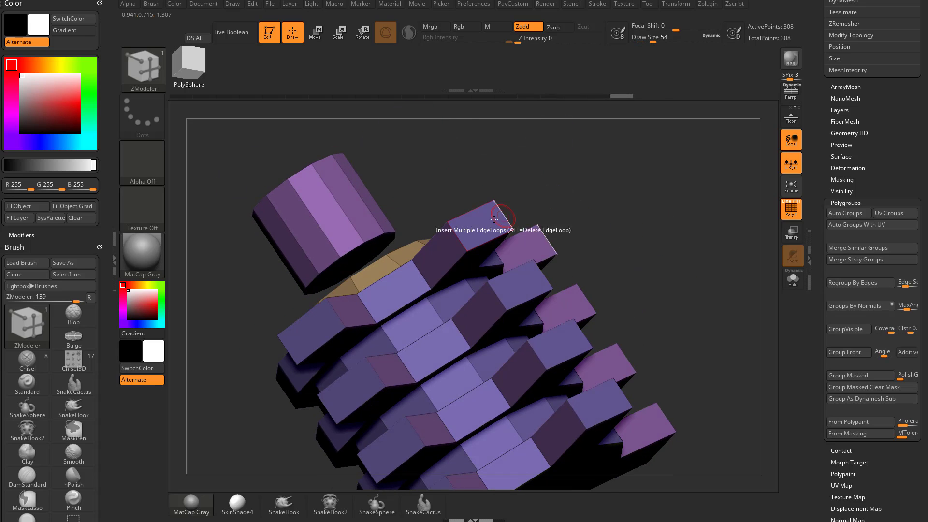
pyautogui.rightClick(479, 227)
pyautogui.click(415, 172)
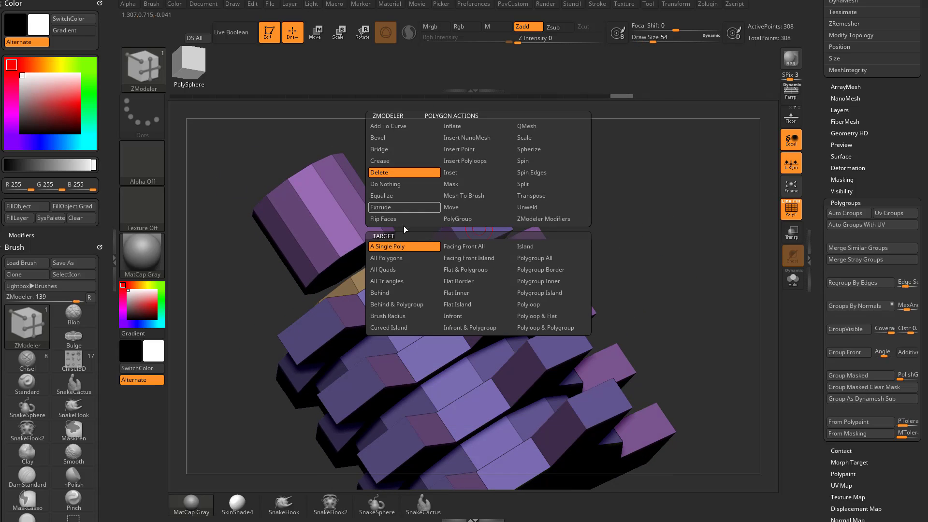
pyautogui.moveTo(611, 164); pyautogui.dragTo(595, 215)
pyautogui.click(489, 233)
pyautogui.click(533, 290)
pyautogui.click(571, 347)
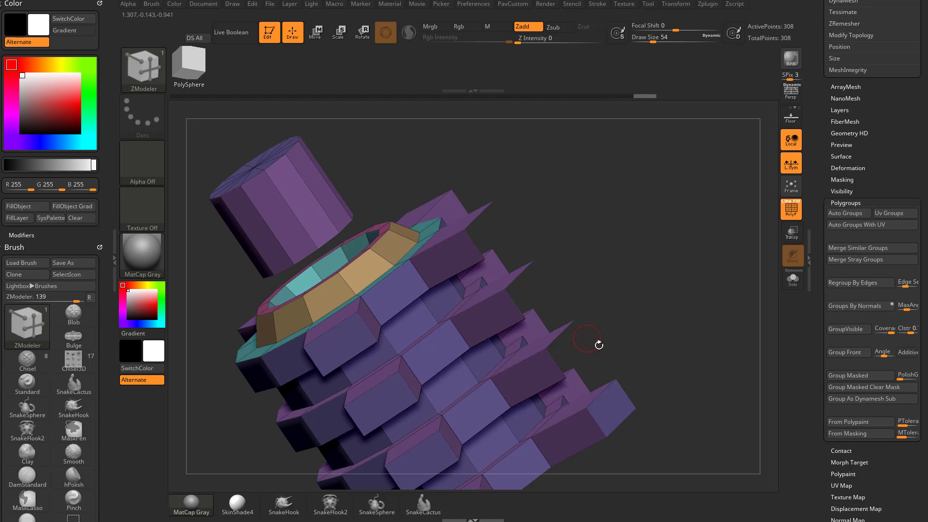
pyautogui.click(611, 405)
# - Delete the end faces of the blocks in the neighbouring column on all four rings
pyautogui.keyDown('alt'); pyautogui.moveTo(629, 379); pyautogui.dragTo(528, 270); pyautogui.keyUp('alt')
pyautogui.click(343, 269)
pyautogui.click(381, 323)
pyautogui.click(422, 382)
pyautogui.click(460, 439)
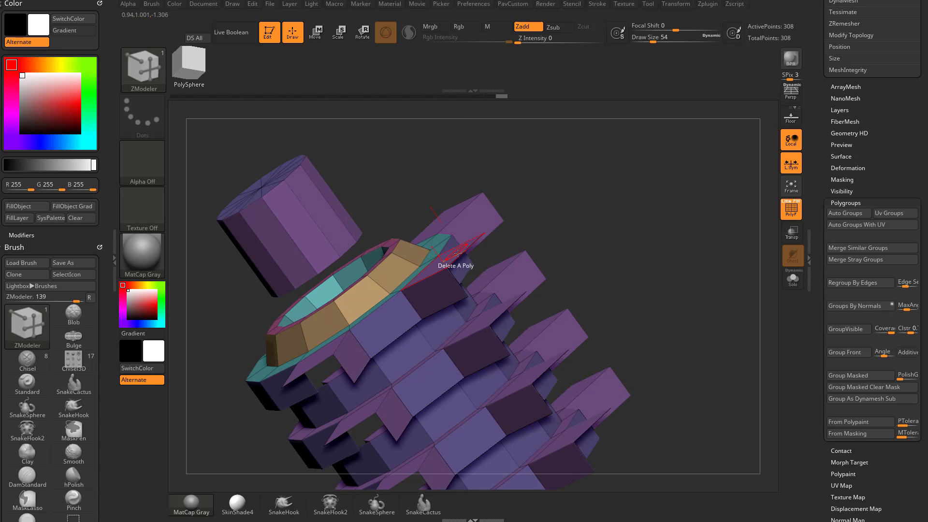
# - Turn on Double display for the mesh so its faces show from both sides
pyautogui.moveTo(573, 213); pyautogui.dragTo(632, 238)
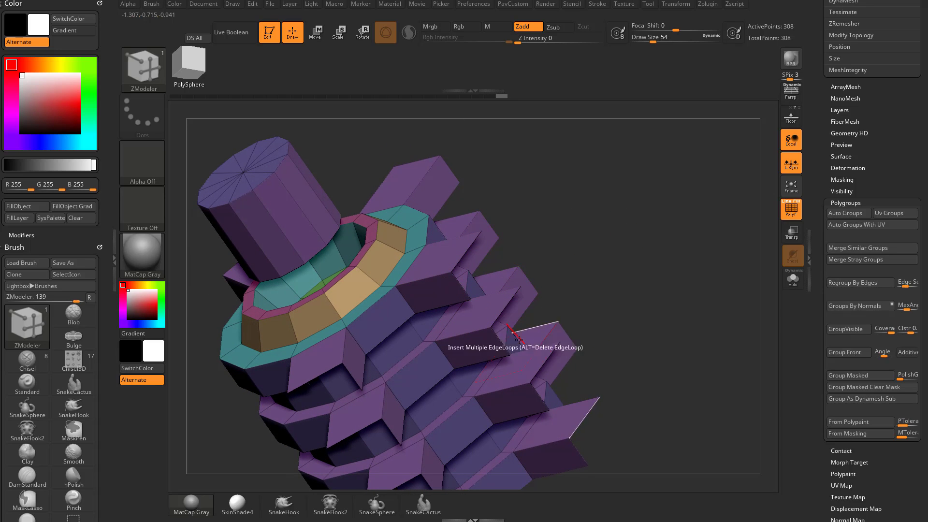
pyautogui.moveTo(634, 300); pyautogui.dragTo(477, 331)
pyautogui.moveTo(821, 354); pyautogui.dragTo(825, 58)
pyautogui.moveTo(825, 227); pyautogui.dragTo(825, 277)
pyautogui.click(844, 174)
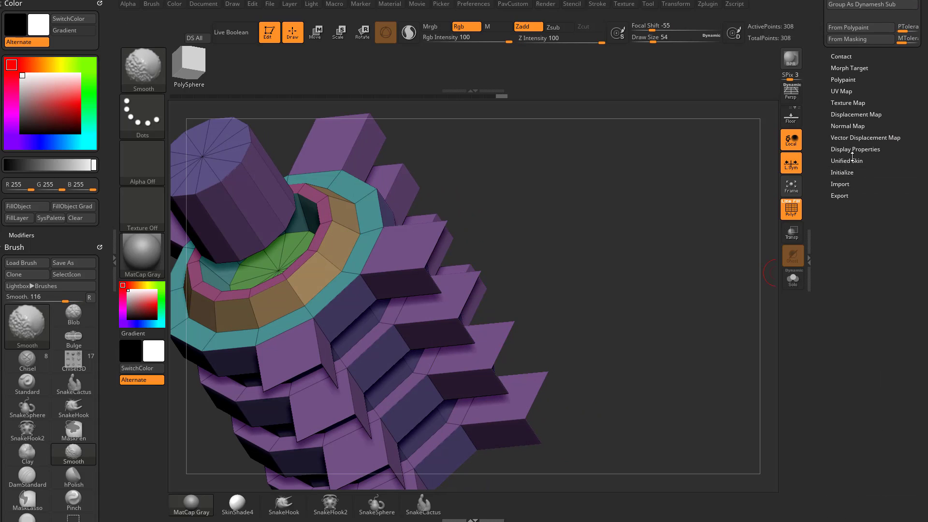
pyautogui.click(855, 150)
pyautogui.click(848, 182)
pyautogui.moveTo(672, 254); pyautogui.dragTo(668, 243)
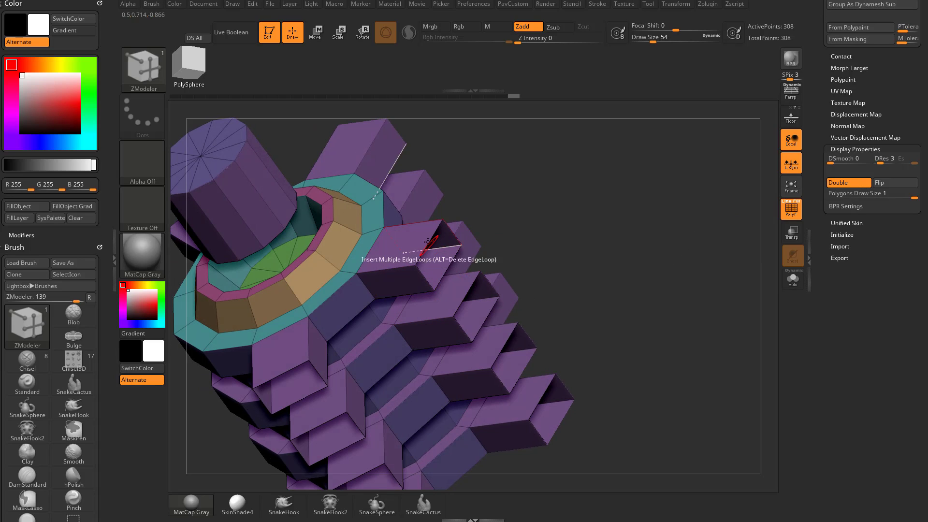
# - Set the edge action to Bridge with Two Holes and Circle, and join the open block ends in one column into two loops
pyautogui.press('space')
pyautogui.moveTo(351, 265)
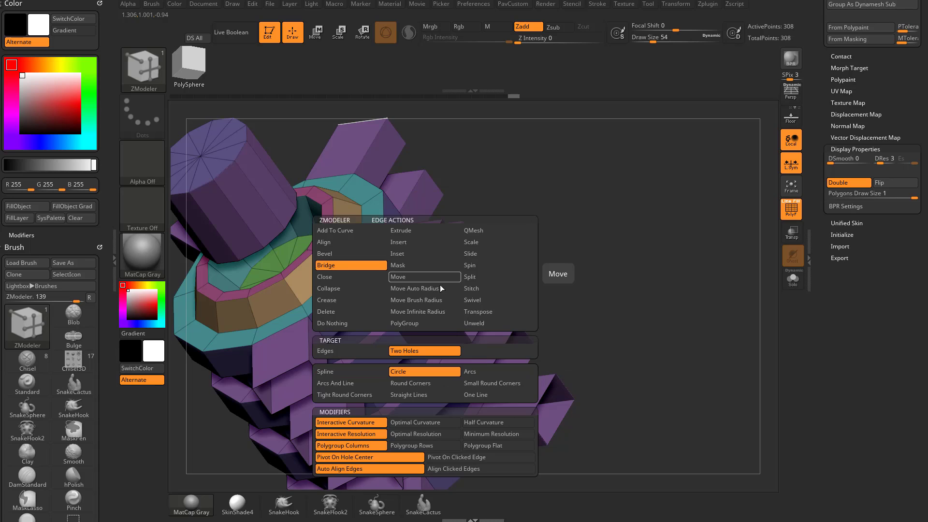
pyautogui.press('space')
pyautogui.moveTo(467, 299); pyautogui.dragTo(565, 271)
pyautogui.moveTo(656, 288); pyautogui.dragTo(570, 298)
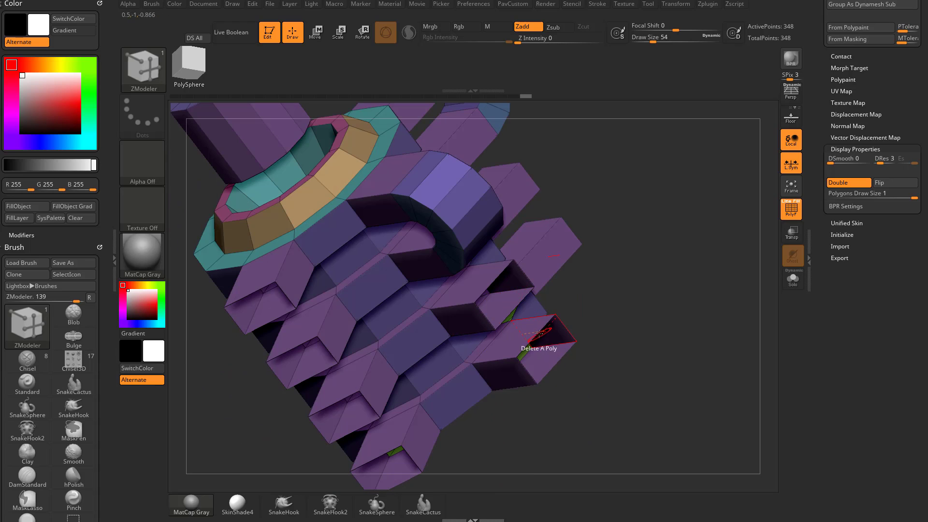
pyautogui.moveTo(633, 285); pyautogui.dragTo(561, 308)
pyautogui.click(532, 305)
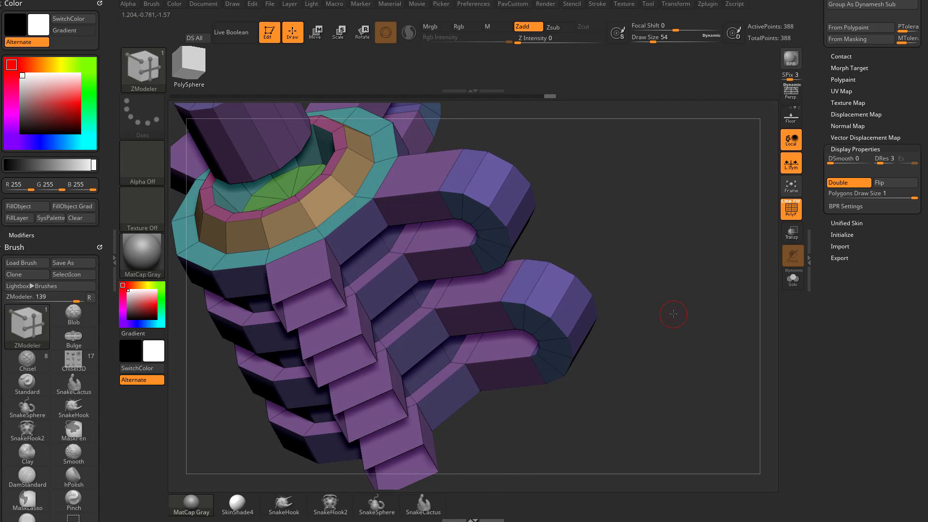
# - Bridge the open block ends of the neighbouring column in pairs, forming two more looped arms
pyautogui.moveTo(674, 314); pyautogui.dragTo(673, 253)
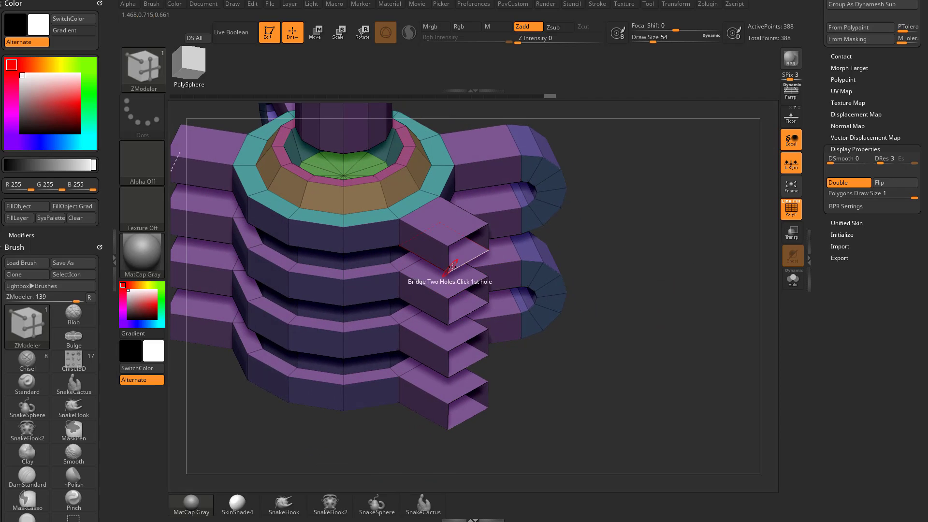
pyautogui.click(464, 284)
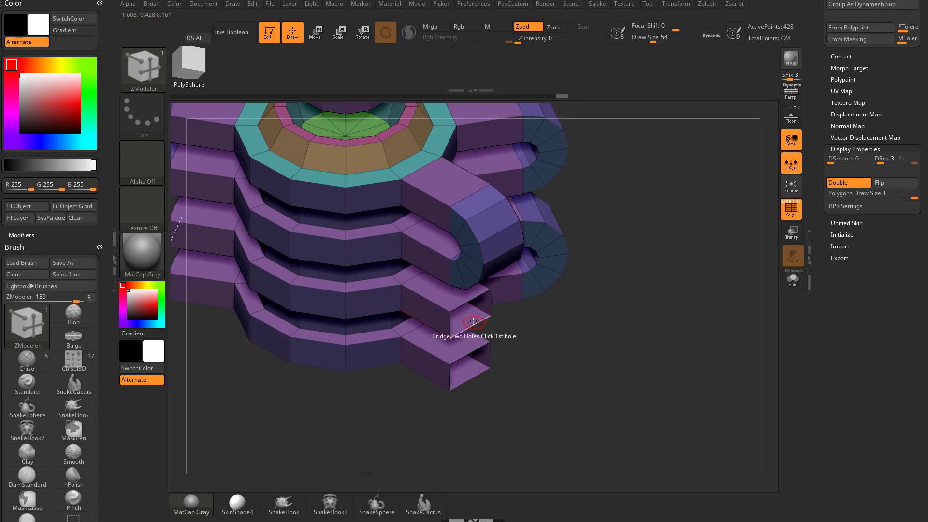
pyautogui.click(483, 353)
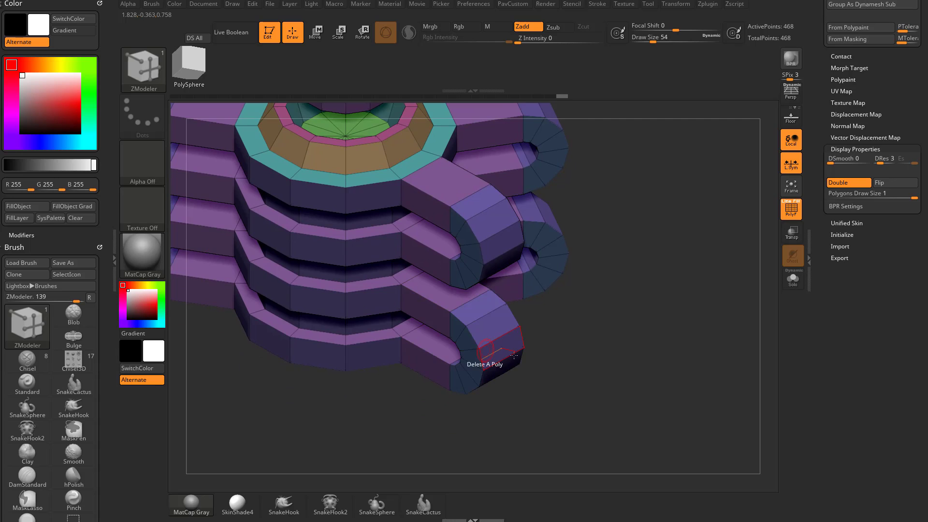
pyautogui.keyDown('alt'); pyautogui.moveTo(646, 406); pyautogui.dragTo(730, 294); pyautogui.keyUp('alt')
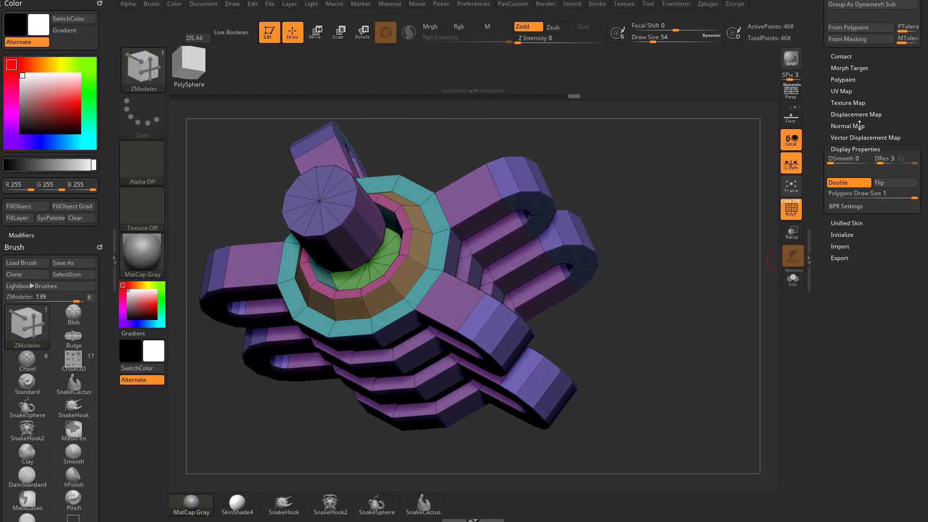
# - Divide the mesh twice with Smt on, up to subdivision level 3
pyautogui.moveTo(830, 88); pyautogui.dragTo(833, 200)
pyautogui.keyDown('shift'); pyautogui.click(842, 183); pyautogui.keyUp('shift')
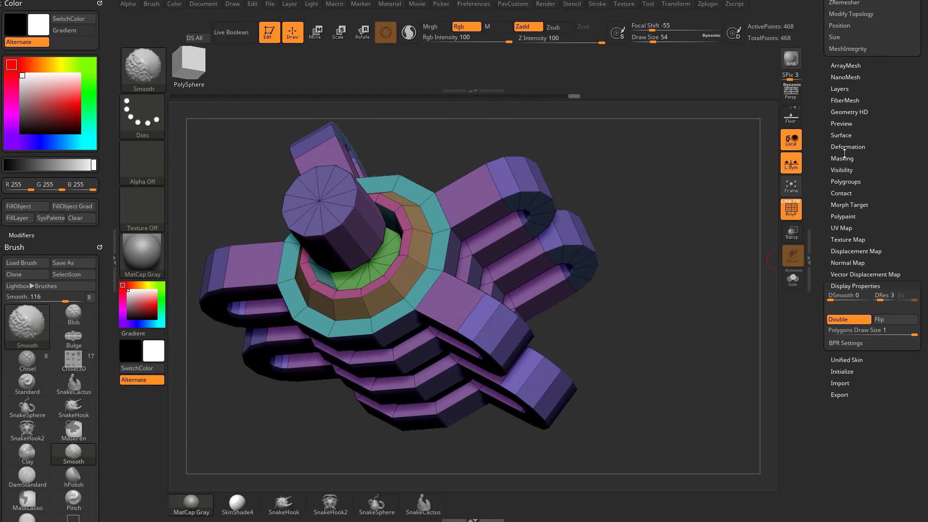
pyautogui.moveTo(853, 272); pyautogui.dragTo(853, 500)
pyautogui.keyDown('shift'); pyautogui.click(855, 150); pyautogui.keyUp('shift')
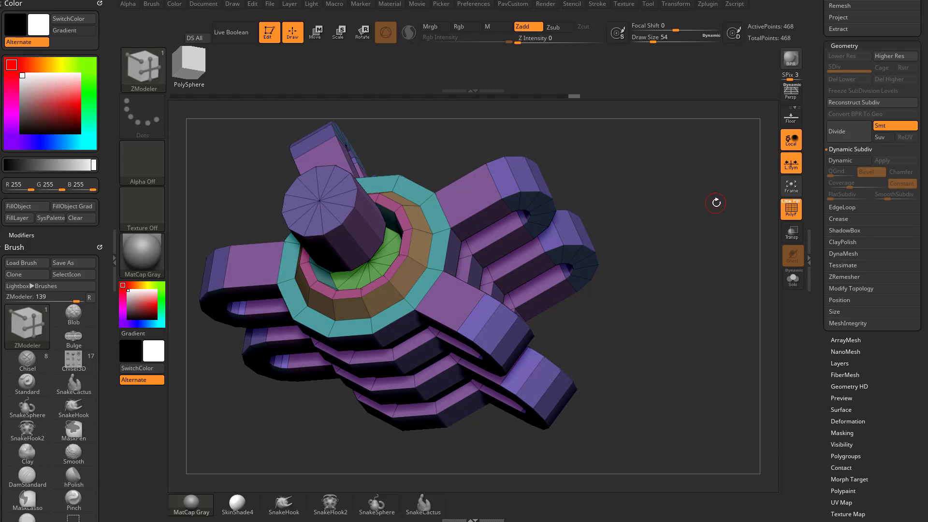
pyautogui.click(847, 136)
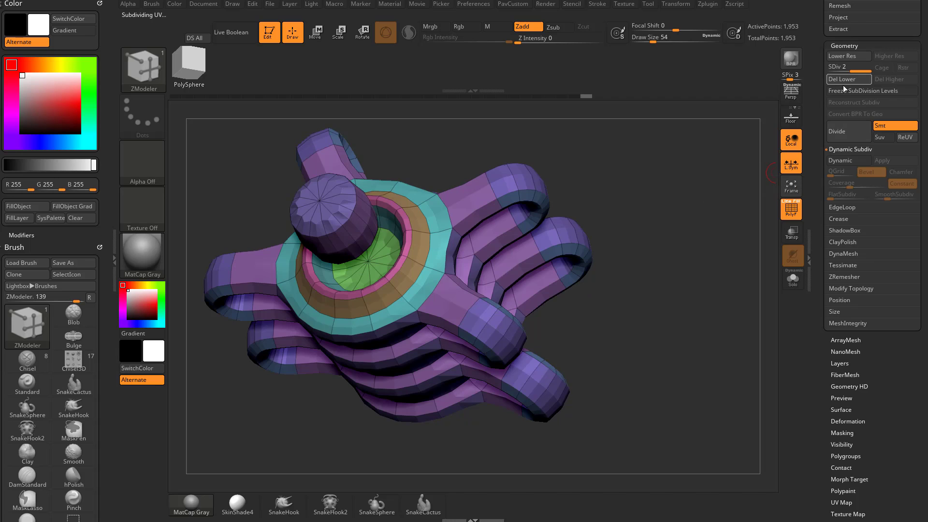
pyautogui.click(841, 131)
# - Inspect the subdivided form with the polyframe hidden and shown
pyautogui.click(785, 205)
pyautogui.moveTo(738, 232); pyautogui.dragTo(738, 234)
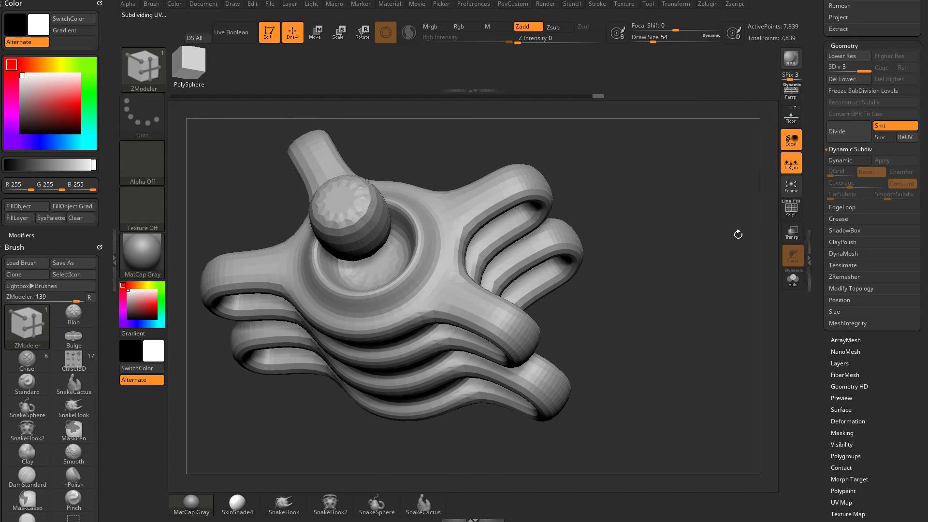
pyautogui.click(800, 206)
pyautogui.moveTo(685, 216); pyautogui.dragTo(509, 235)
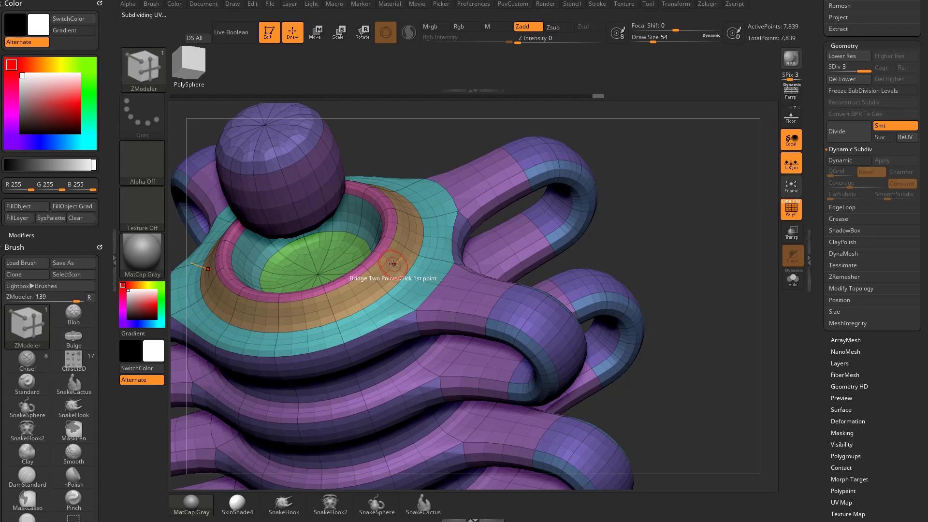
# - Set the edge action to PolyGroup with Polyloop and try to apply it to the tan ring at subdivision level 3
pyautogui.press('space')
pyautogui.click(373, 323)
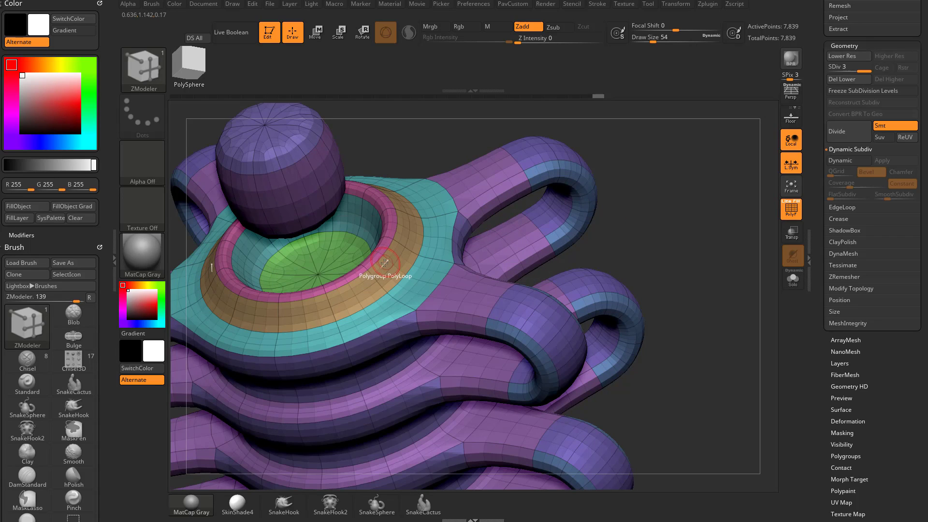
pyautogui.click(392, 262)
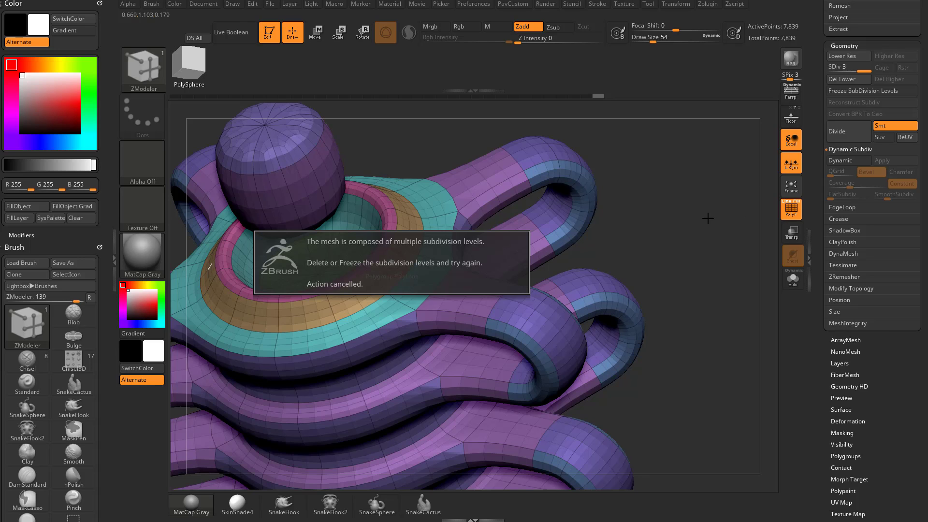
pyautogui.click(774, 168)
# - Return to the undivided base mesh and activate Dynamic Subdiv on it
pyautogui.hotkey('shift', 'd')
pyautogui.hotkey('shift', 'd')
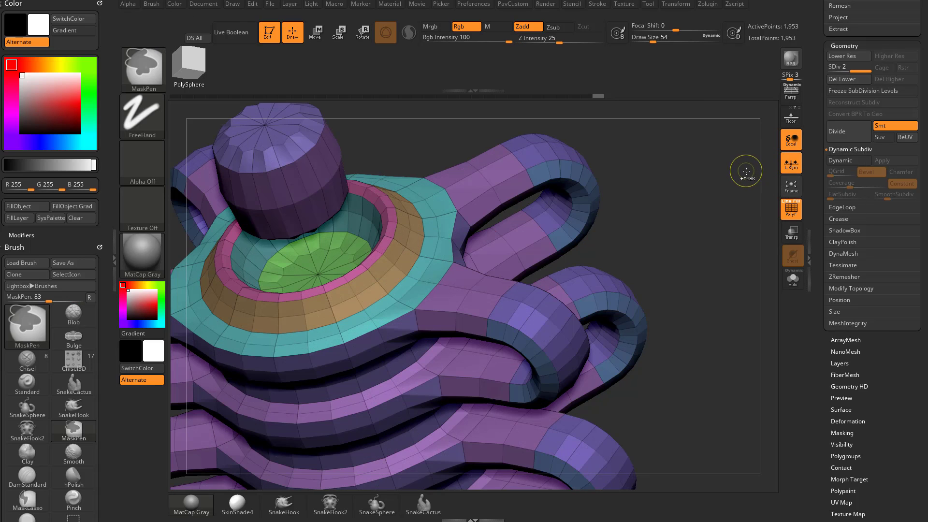
pyautogui.press('d')
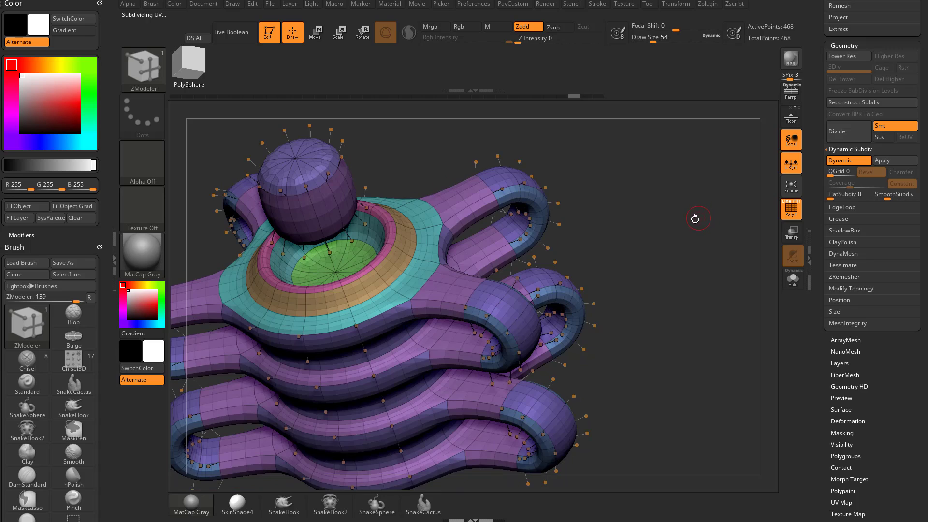
pyautogui.click(849, 162)
pyautogui.click(848, 161)
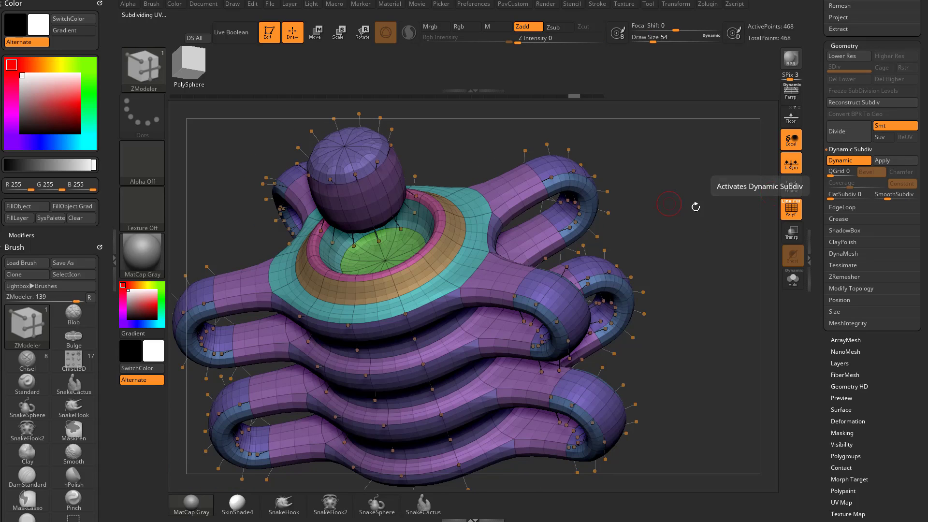
# - Compare the model with the polyframe and Dynamic Subdiv switched off and on
pyautogui.click(792, 210)
pyautogui.moveTo(751, 221)
pyautogui.mouseDown()
pyautogui.moveTo(694, 191)
pyautogui.moveTo(747, 226)
pyautogui.mouseUp()
pyautogui.click(791, 209)
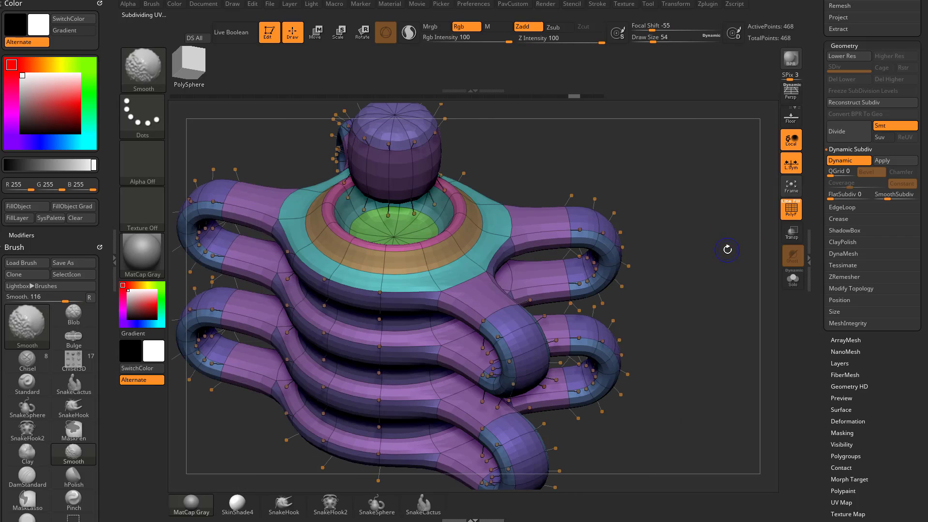
pyautogui.hotkey('shift', 'd')
pyautogui.press('s')
pyautogui.click(713, 252)
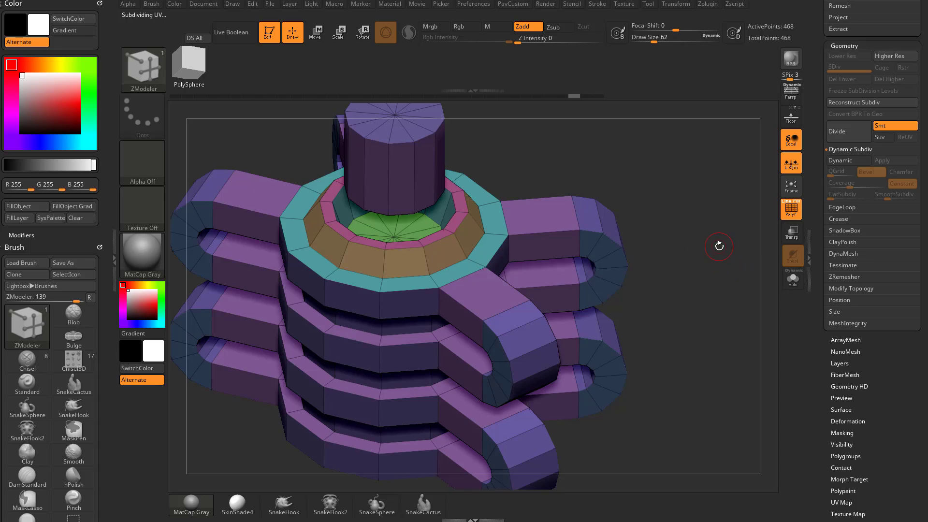
pyautogui.press('d')
# - Set the edge action to Insert a single edge loop, try one on the upper arm and undo it
pyautogui.keyDown('alt'); pyautogui.moveTo(717, 199); pyautogui.dragTo(679, 233); pyautogui.keyUp('alt')
pyautogui.press('space')
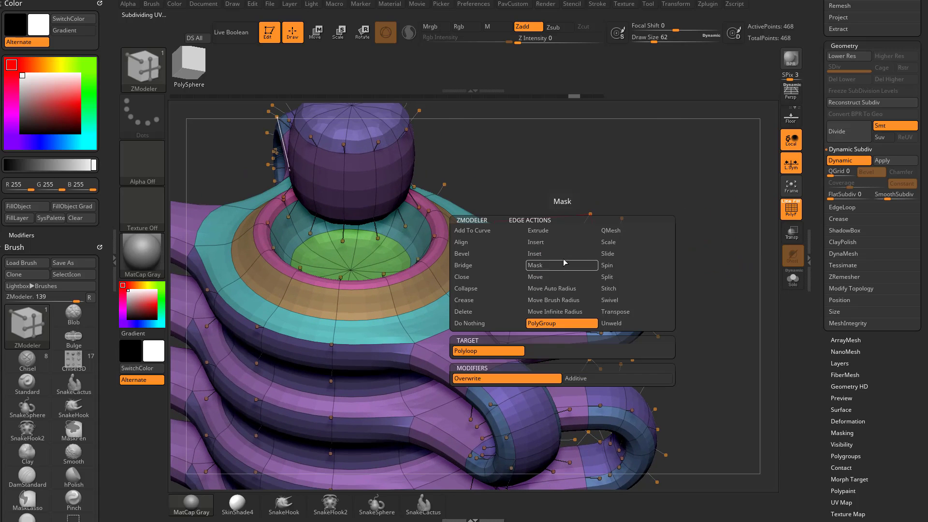
pyautogui.click(551, 242)
pyautogui.click(549, 351)
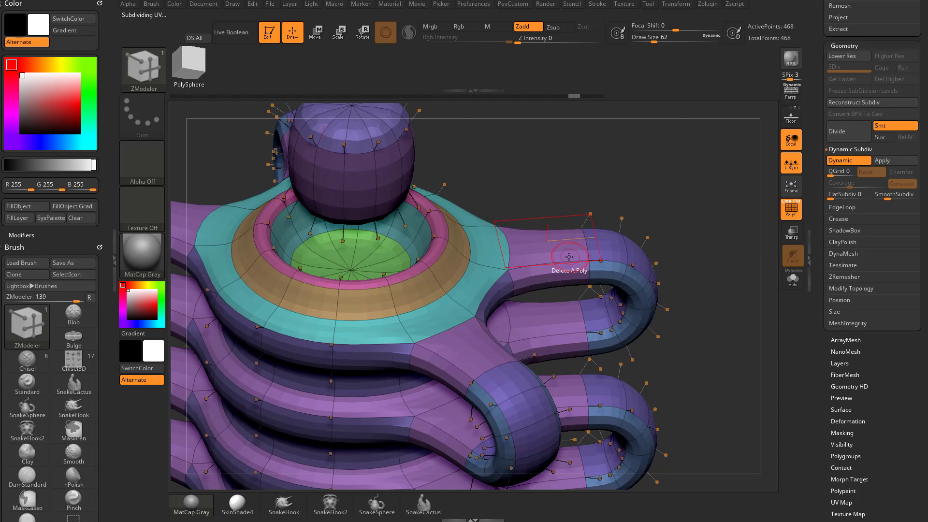
pyautogui.click(592, 264)
pyautogui.hotkey('ctrl', 'z')
# - Turn off Dynamic Subdiv, try inserting an edge loop across the upper arm of the base mesh and undo it
pyautogui.hotkey('shift', 'd')
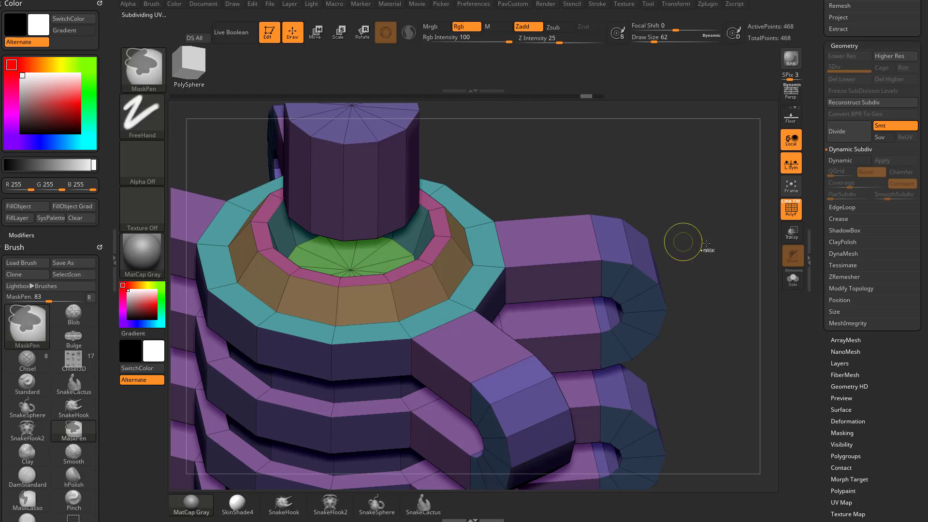
pyautogui.moveTo(708, 234); pyautogui.dragTo(680, 219)
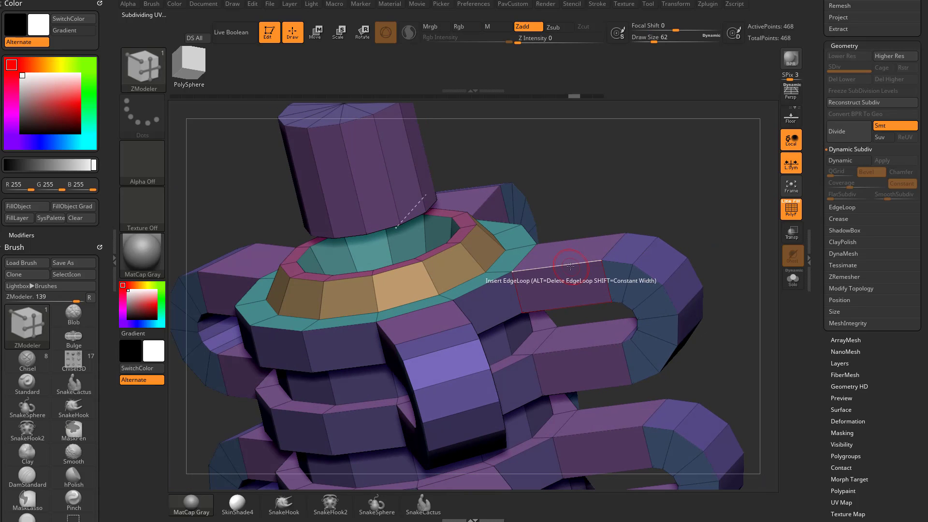
pyautogui.moveTo(523, 268); pyautogui.dragTo(582, 266)
pyautogui.hotkey('ctrl', 'z')
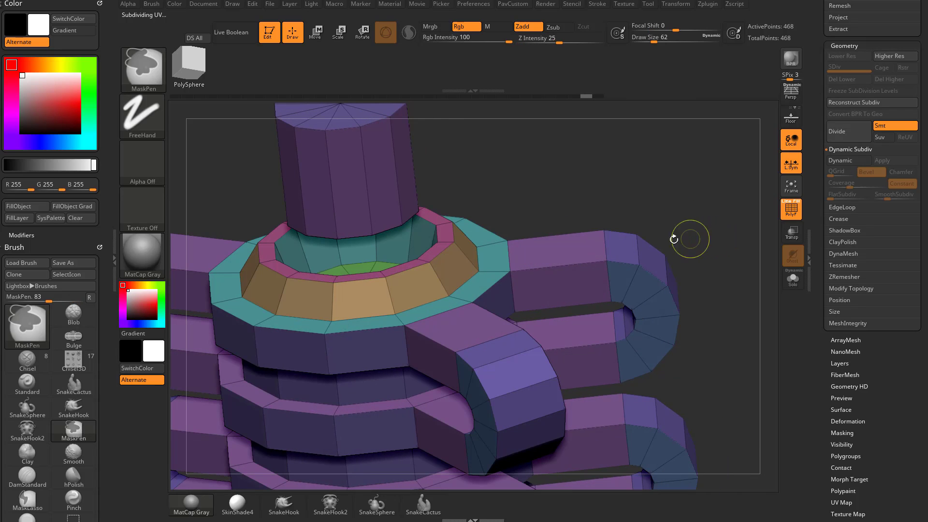
# - Set the polygon action to QMesh and cut away the arm segments connecting the loops to the uppermost ring
pyautogui.press('space')
pyautogui.click(531, 207)
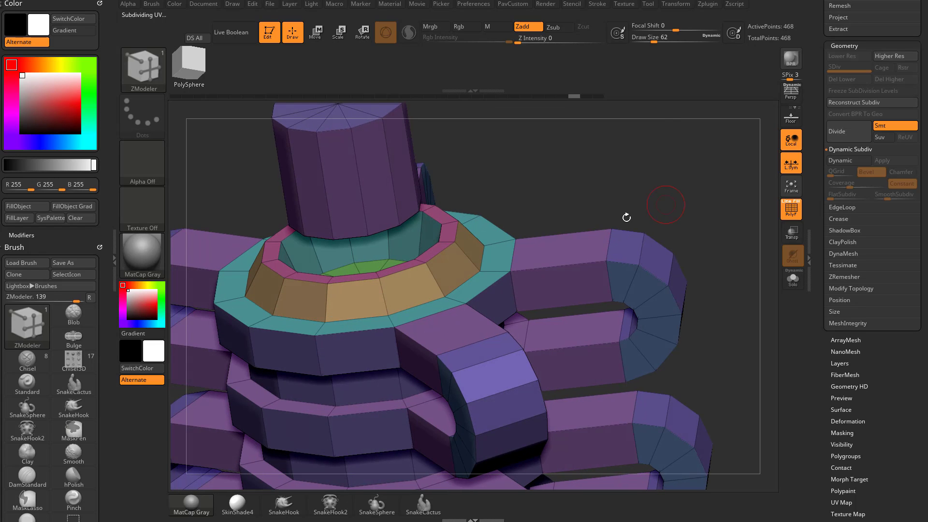
pyautogui.moveTo(714, 223); pyautogui.dragTo(770, 233)
pyautogui.hotkey('shift', 'd')
pyautogui.hotkey('shift', 'f')
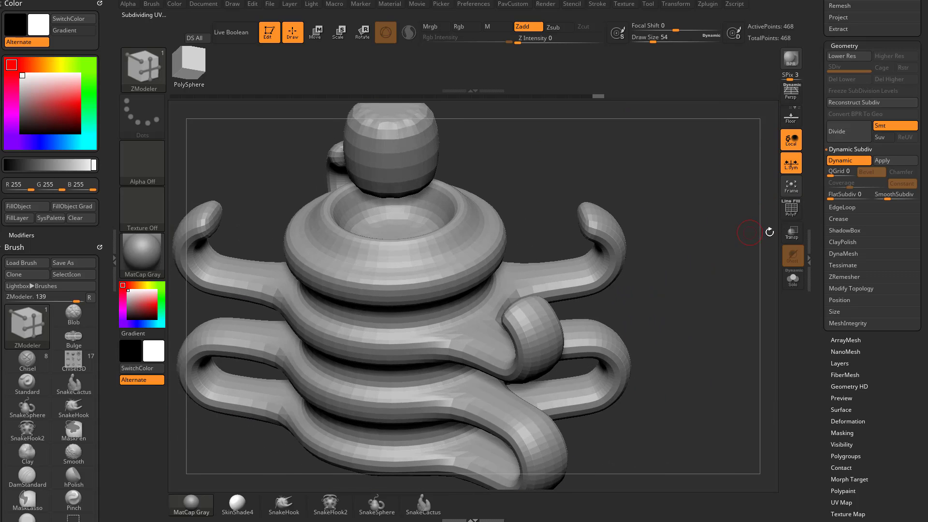
# - Compare the mesh with its cut upper arms with Dynamic Subdiv and the polyframe switched on and off
pyautogui.hotkey('shift', 'f')
pyautogui.hotkey('shift', 'd')
pyautogui.keyDown('alt'); pyautogui.moveTo(705, 202); pyautogui.dragTo(759, 241); pyautogui.keyUp('alt')
pyautogui.click(850, 161)
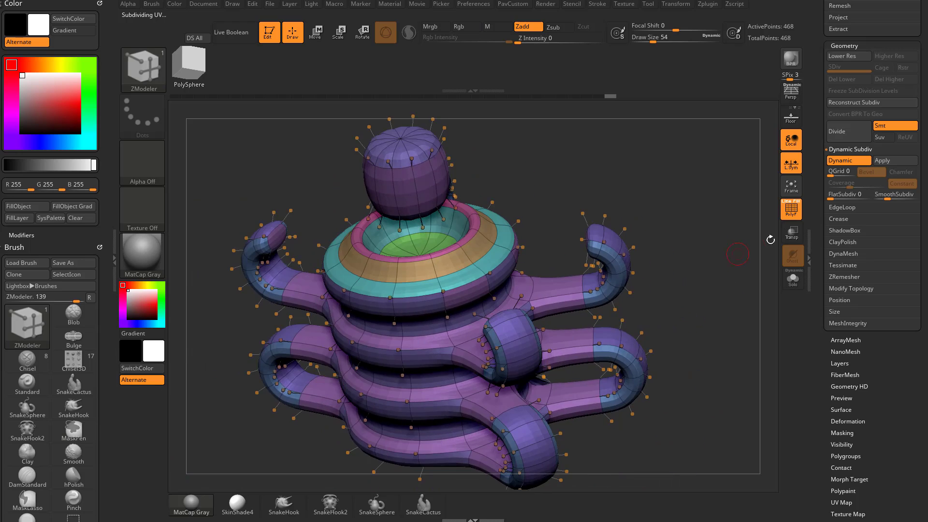
pyautogui.hotkey('shift', 'f')
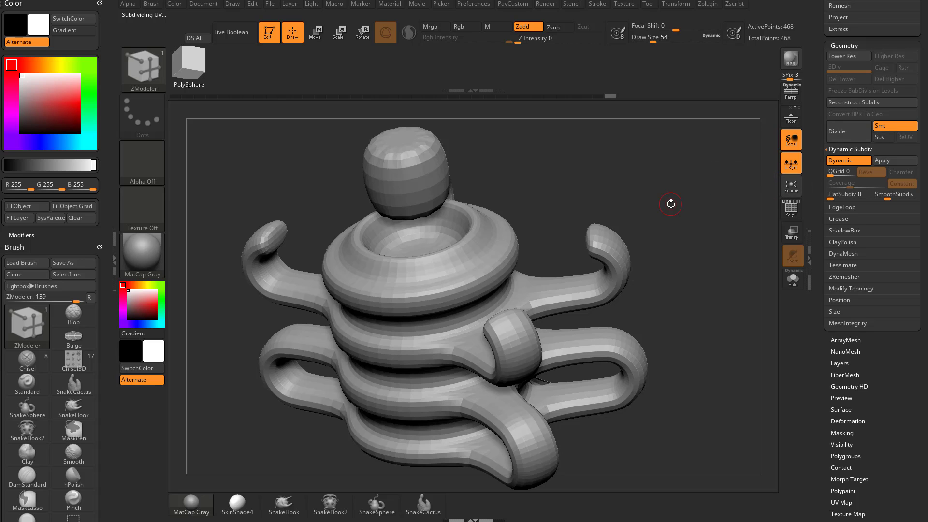
pyautogui.moveTo(746, 227)
pyautogui.mouseDown()
pyautogui.moveTo(749, 201)
pyautogui.moveTo(704, 232)
pyautogui.moveTo(619, 230)
pyautogui.moveTo(737, 235)
pyautogui.mouseUp()
pyautogui.hotkey('shift', 'd')
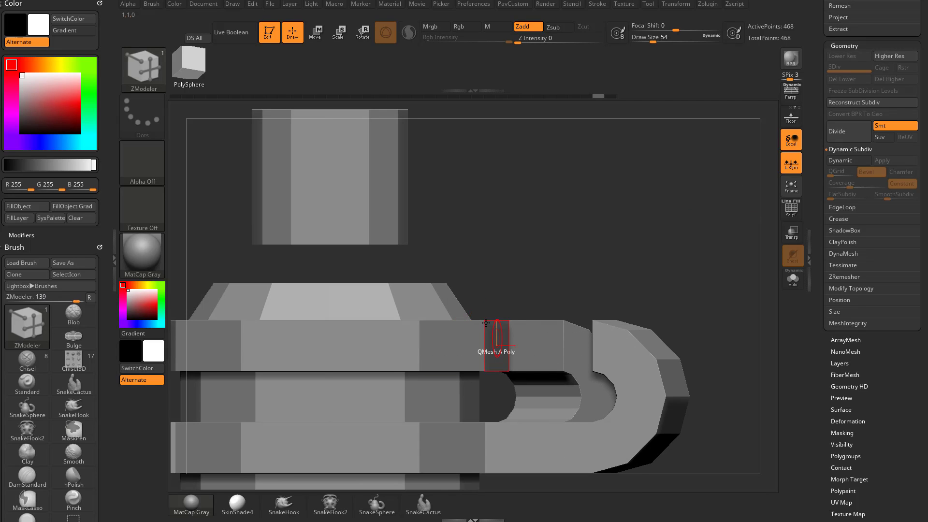
# - Divide the edited mesh to subdivision level 2 with the polyframe shown, and return to the base mesh
pyautogui.moveTo(687, 248); pyautogui.dragTo(779, 218)
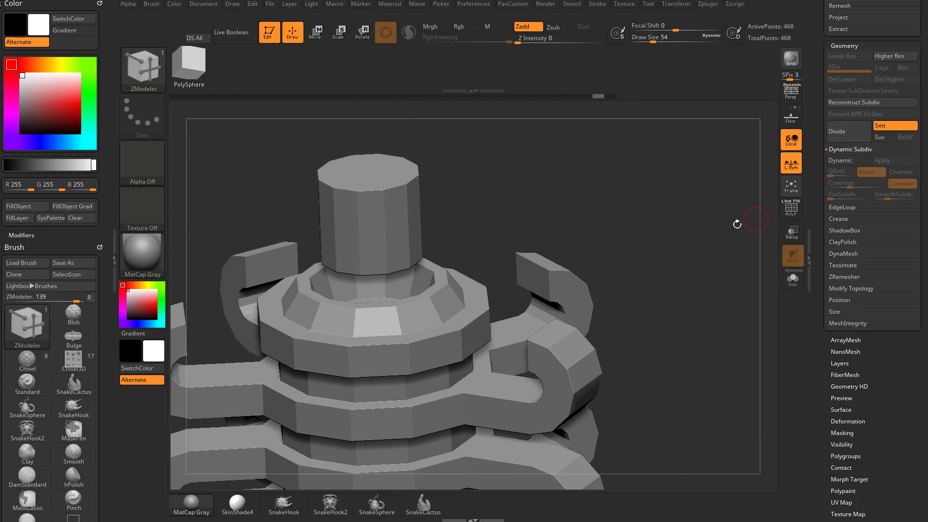
pyautogui.press('d')
pyautogui.hotkey('ctrl', 'd')
pyautogui.hotkey('shift', 'f')
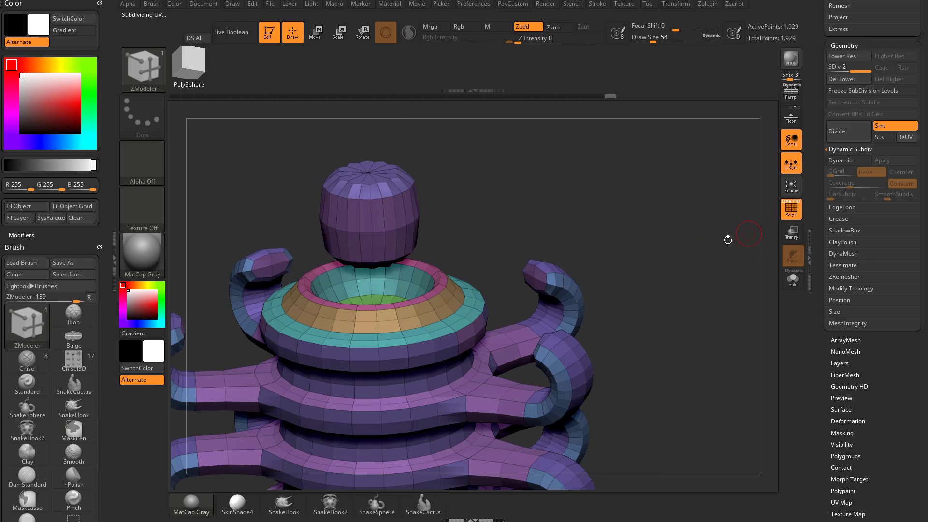
pyautogui.hotkey('shift', 'd')
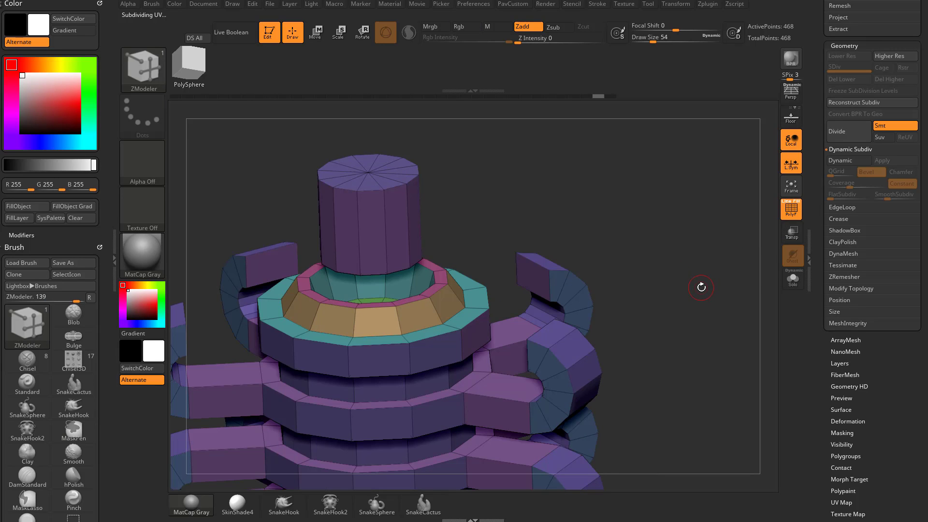
# - Regroup the mesh's polygons into polygroups with Groups By Normals
pyautogui.keyDown('alt'); pyautogui.moveTo(701, 287); pyautogui.dragTo(731, 226); pyautogui.keyUp('alt')
pyautogui.moveTo(735, 271)
pyautogui.keyDown('alt'); pyautogui.mouseDown()
pyautogui.moveTo(711, 278)
pyautogui.moveTo(707, 255)
pyautogui.moveTo(781, 247)
pyautogui.mouseUp(); pyautogui.keyUp('alt')
pyautogui.press('s')
pyautogui.click(840, 220)
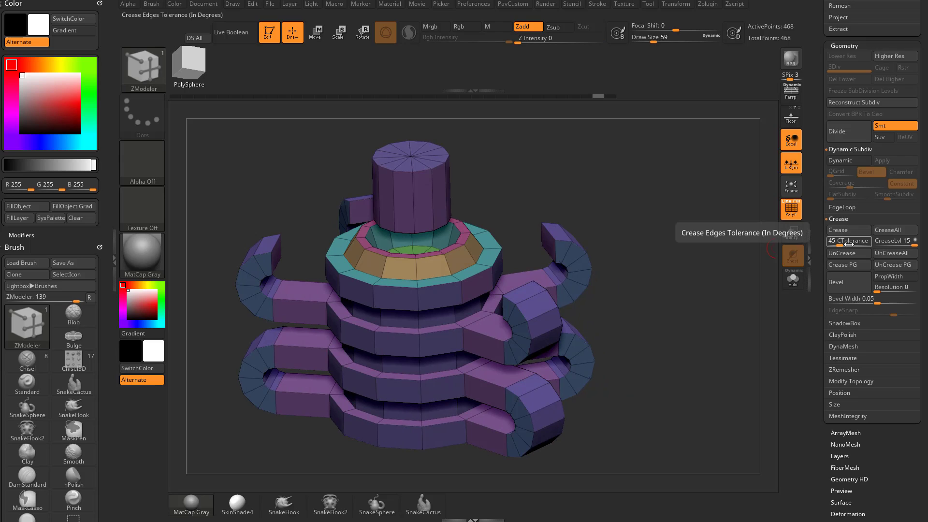
pyautogui.scroll(-5, 842, 280)
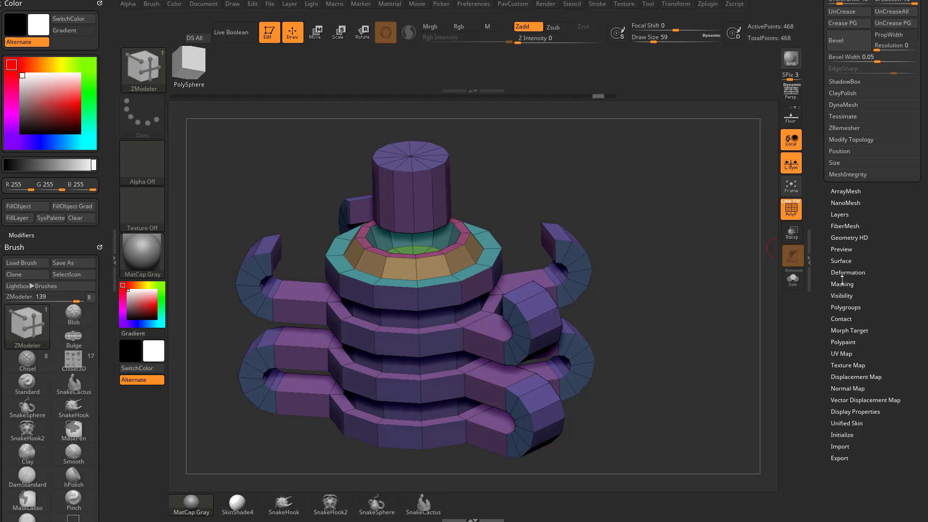
pyautogui.click(841, 308)
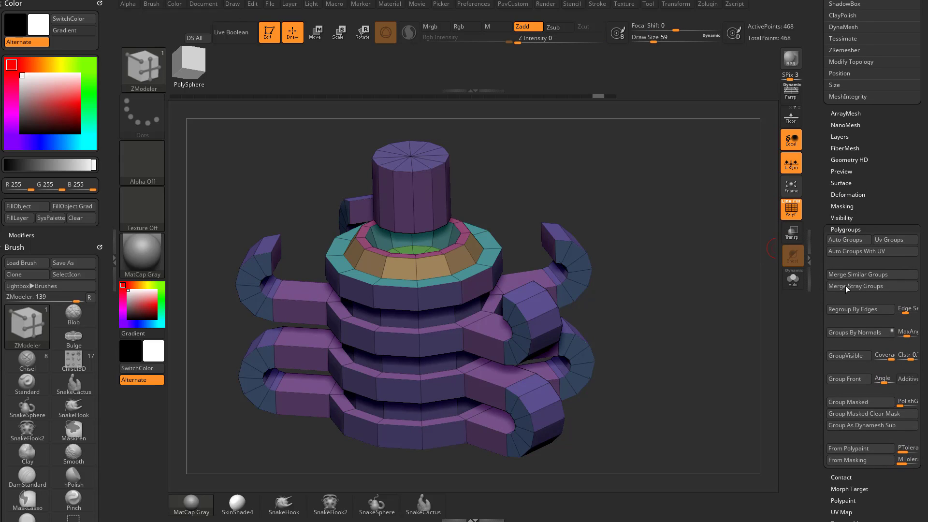
pyautogui.click(854, 332)
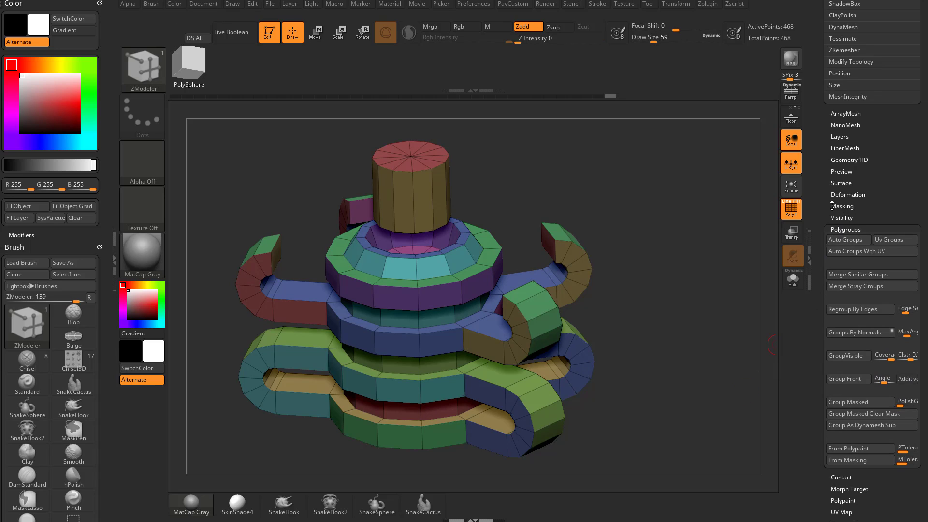
# - Crease the edges along the polygroup borders and preview the mesh with Dynamic Subdiv on and the polyframe off
pyautogui.scroll(7, 832, 206)
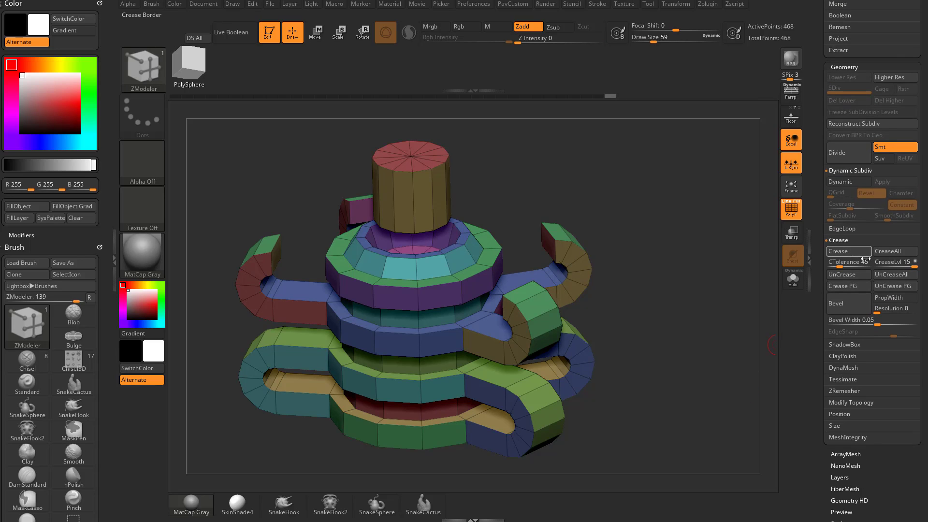
pyautogui.click(855, 289)
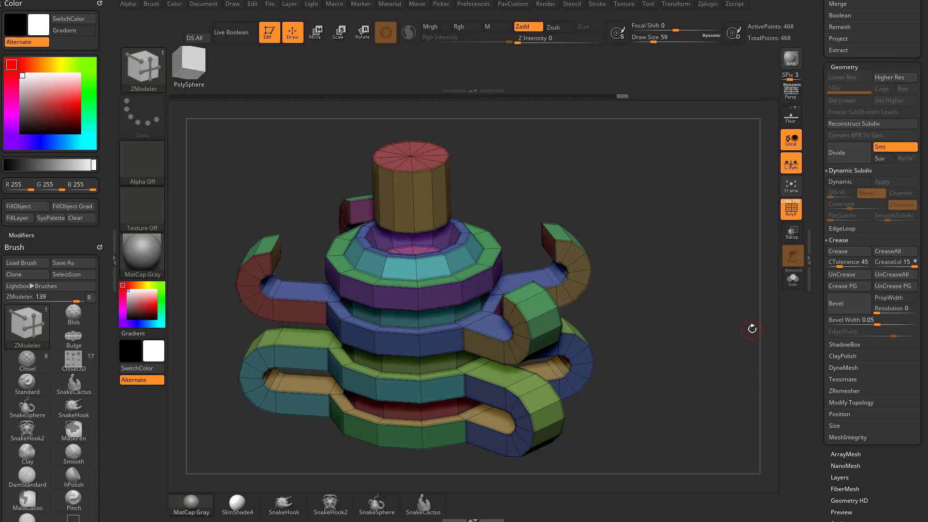
pyautogui.click(843, 181)
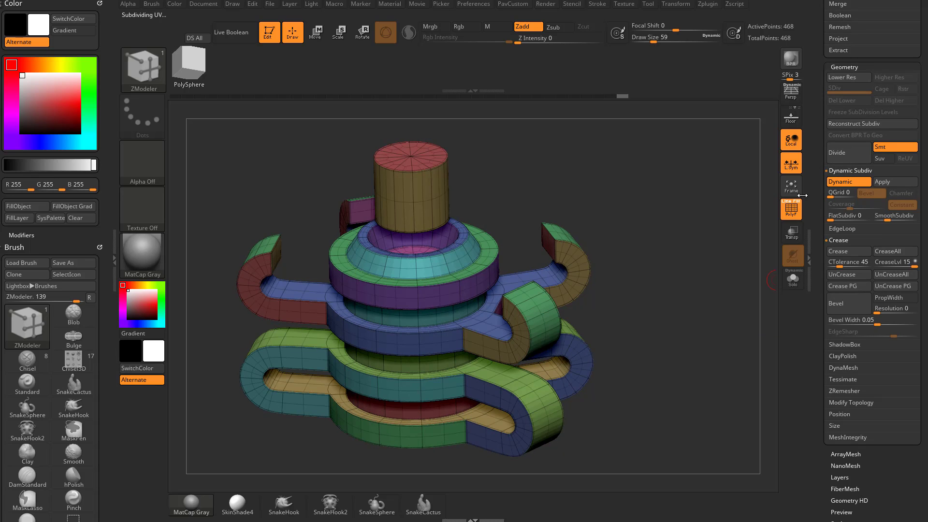
pyautogui.hotkey('shift', 'f')
pyautogui.moveTo(730, 268); pyautogui.dragTo(619, 280)
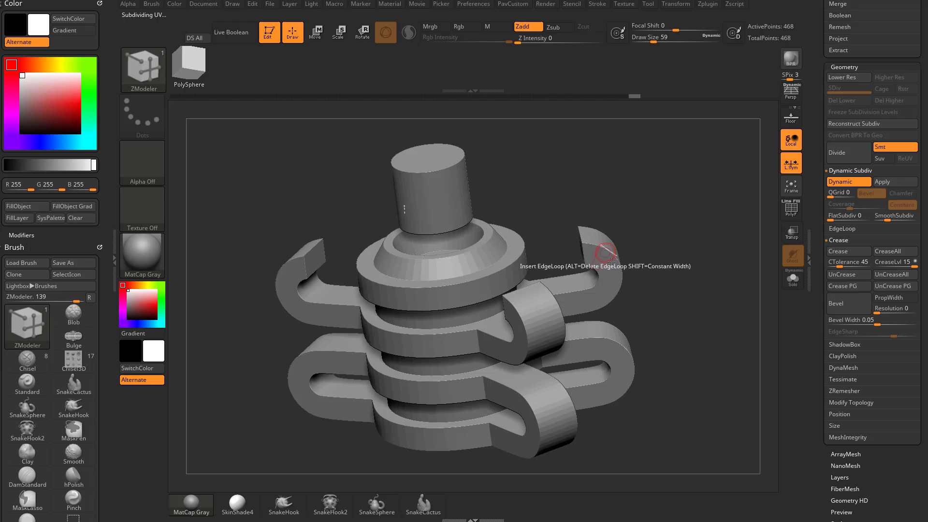
pyautogui.moveTo(724, 317); pyautogui.dragTo(730, 320)
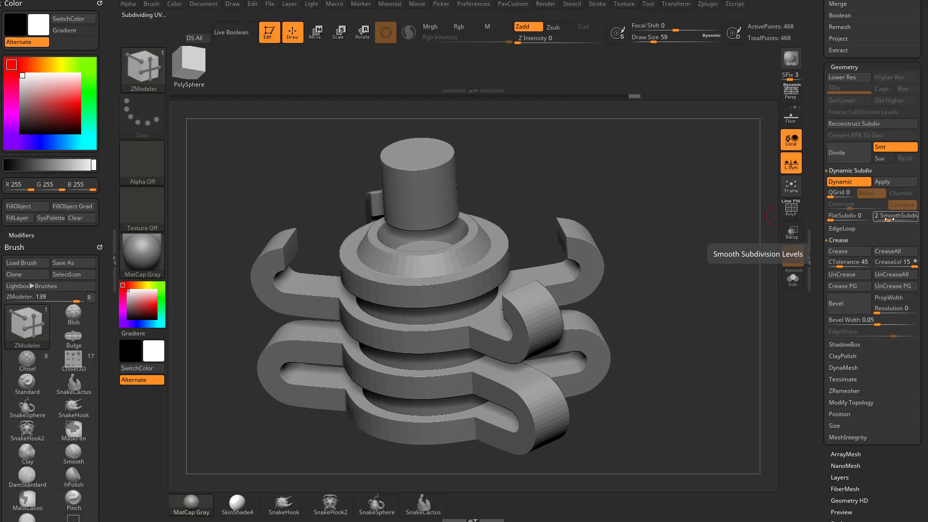
# - Raise SmoothSubdiv to 4 and finally 5, comparing the creased form with Dynamic Subdiv off and on
pyautogui.moveTo(890, 220)
pyautogui.mouseDown()
pyautogui.moveTo(898, 237)
pyautogui.moveTo(898, 220)
pyautogui.mouseUp()
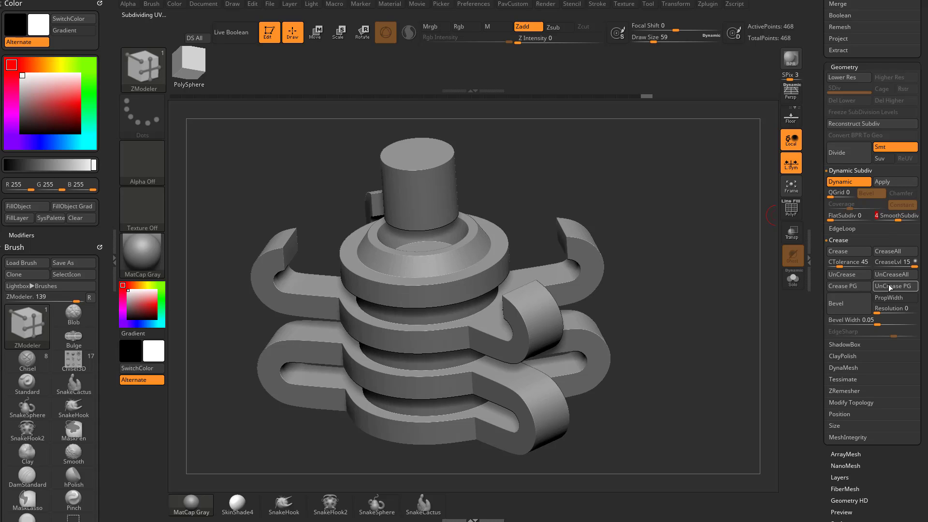
pyautogui.moveTo(673, 310); pyautogui.dragTo(724, 308)
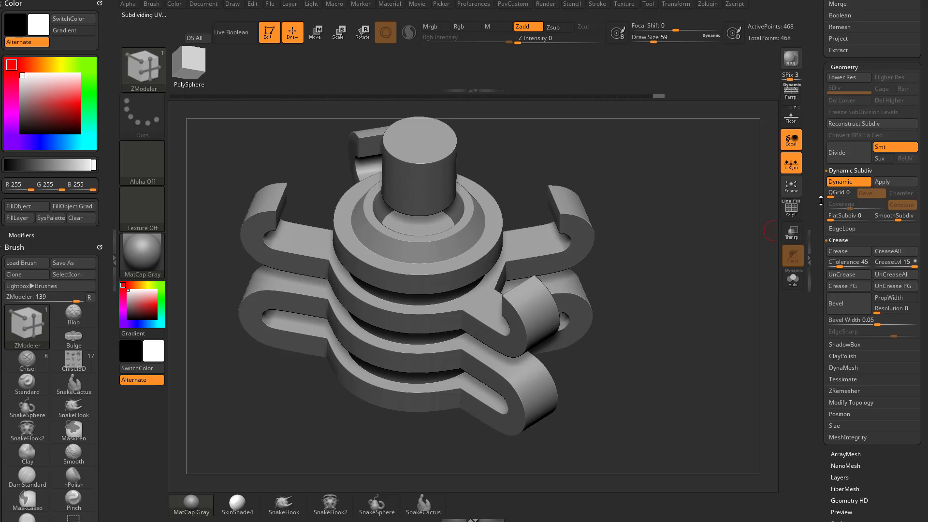
pyautogui.hotkey('shift', 'd')
pyautogui.press('d')
pyautogui.moveTo(728, 271); pyautogui.dragTo(733, 252)
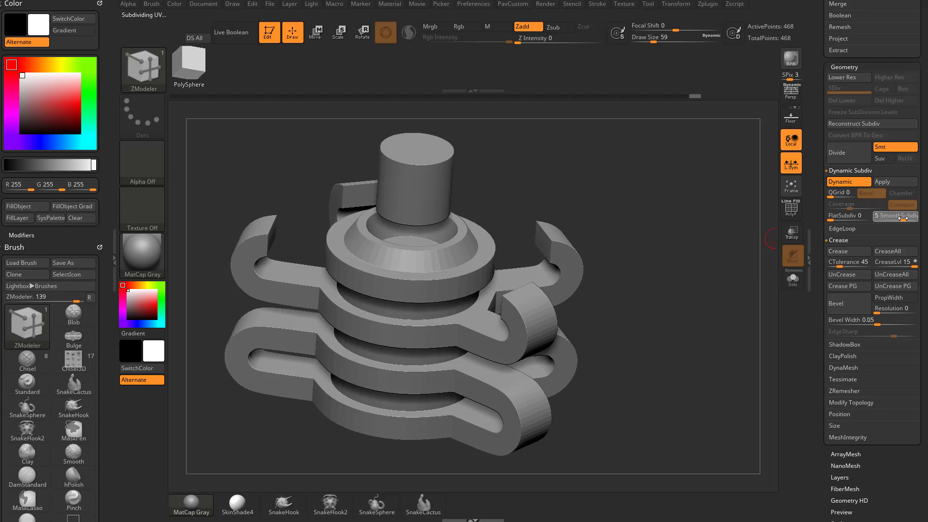
pyautogui.moveTo(713, 248); pyautogui.dragTo(707, 261)
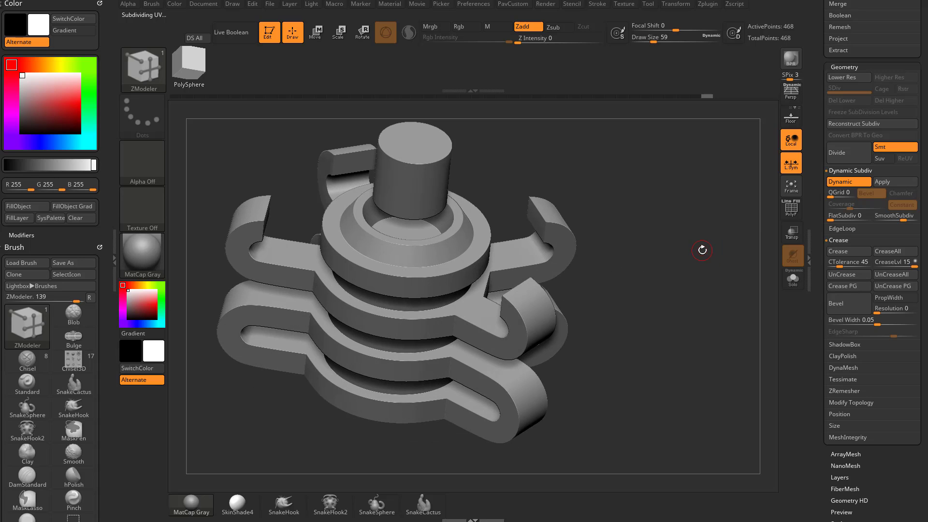
pyautogui.moveTo(707, 203)
pyautogui.mouseDown()
pyautogui.moveTo(655, 178)
pyautogui.moveTo(703, 213)
pyautogui.mouseUp()
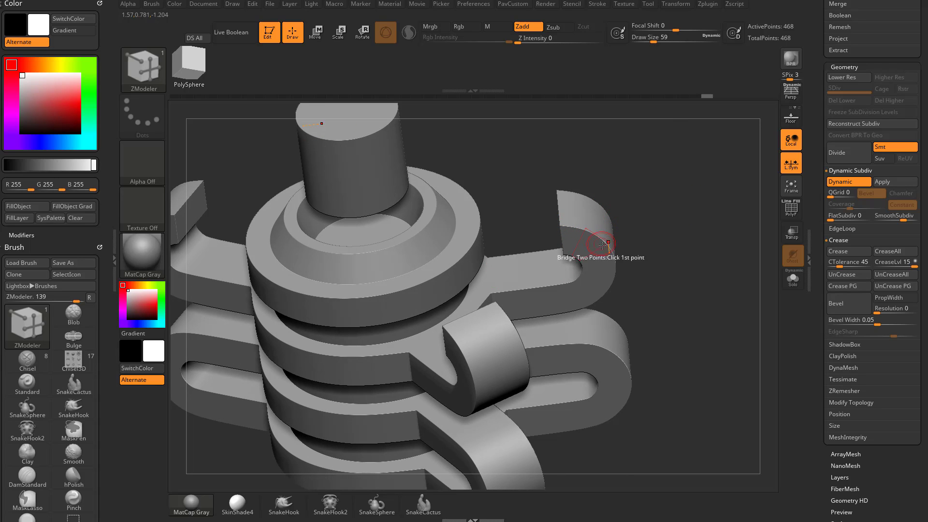
pyautogui.moveTo(634, 248); pyautogui.dragTo(681, 253)
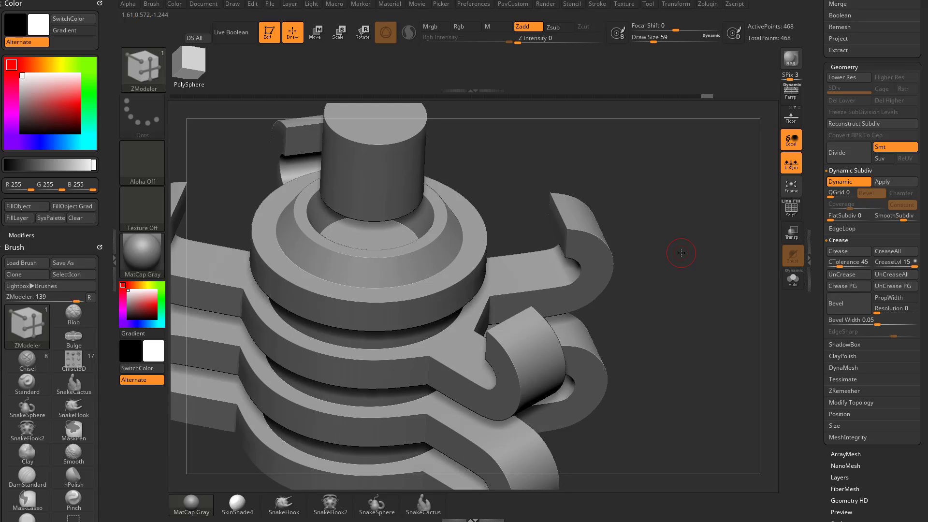
# - Set CreaseLvl to 2 and refresh Dynamic Subdiv so the creased edges are softly rounded
pyautogui.click(890, 266)
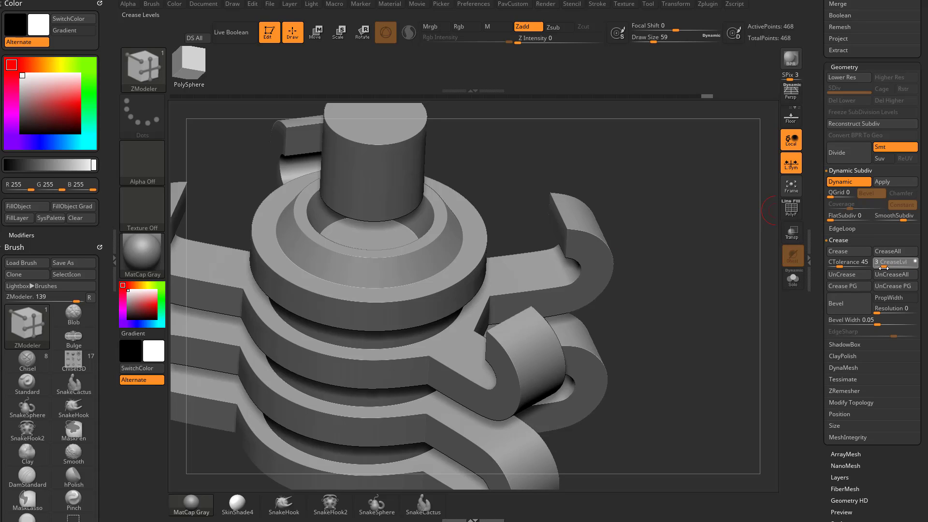
pyautogui.moveTo(884, 268); pyautogui.dragTo(882, 268)
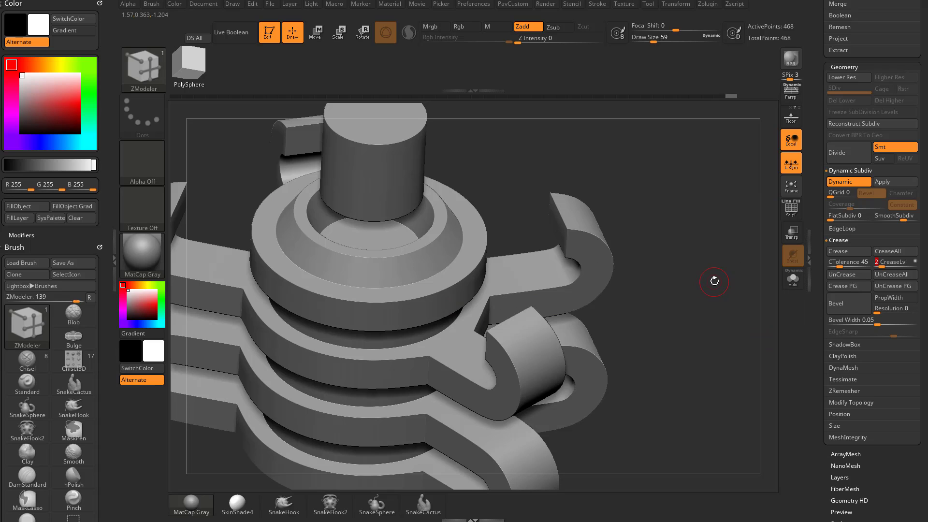
pyautogui.hotkey('shift', 'd')
pyautogui.press('d')
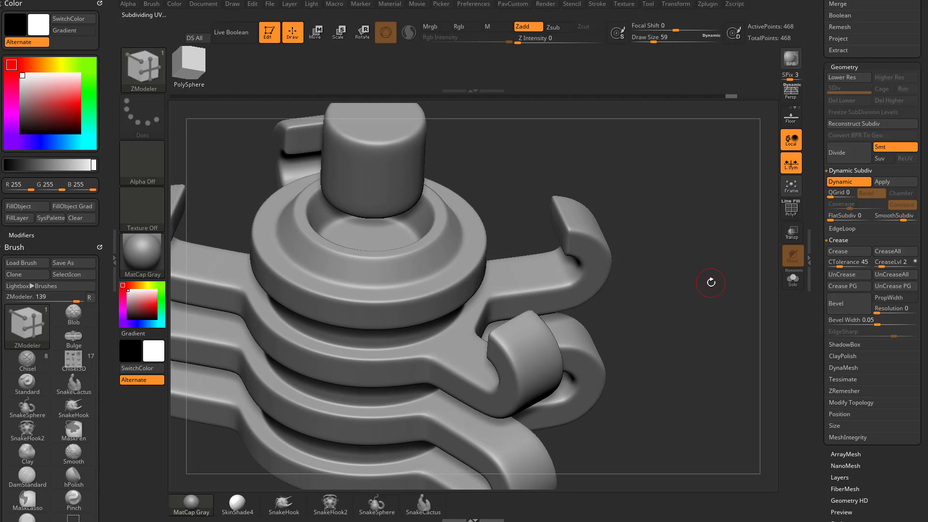
pyautogui.moveTo(711, 282); pyautogui.dragTo(690, 275)
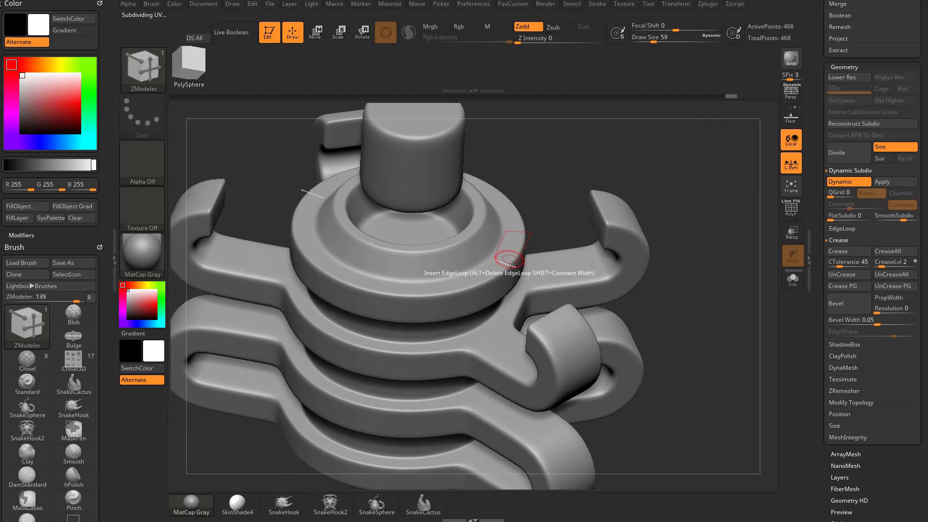
pyautogui.moveTo(705, 245); pyautogui.dragTo(698, 253)
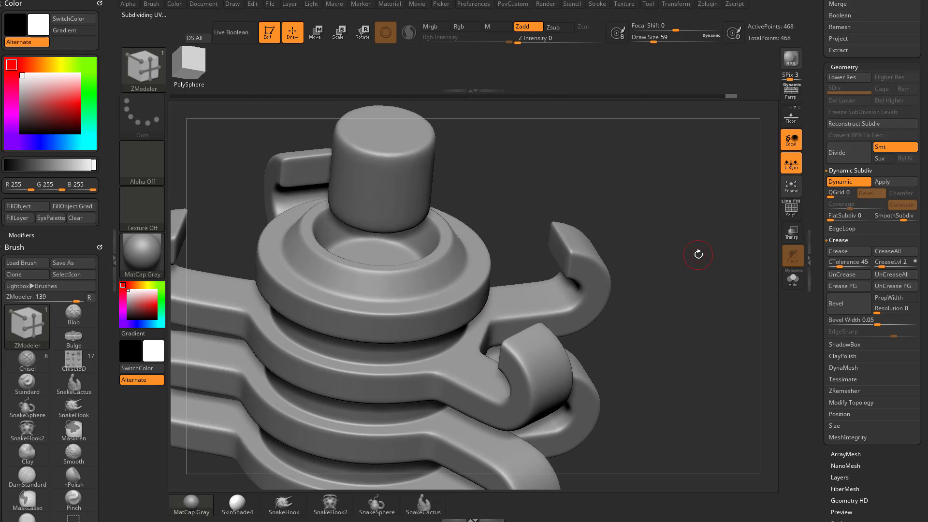
# - Examine the creased edges around the uppermost ring on the base mesh with the polyframe shown, and return to the Dynamic Subdiv preview
pyautogui.click(839, 184)
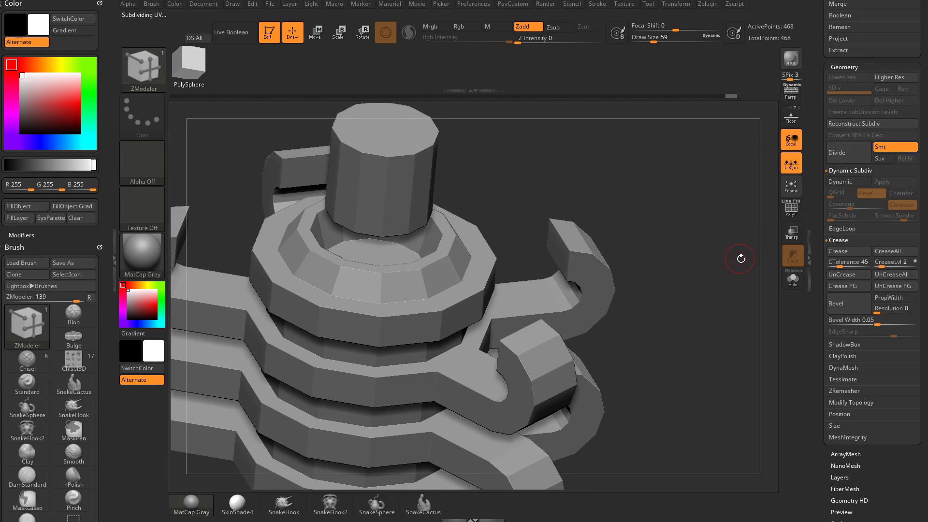
pyautogui.click(791, 208)
pyautogui.keyDown('alt'); pyautogui.moveTo(690, 211); pyautogui.dragTo(701, 333); pyautogui.keyUp('alt')
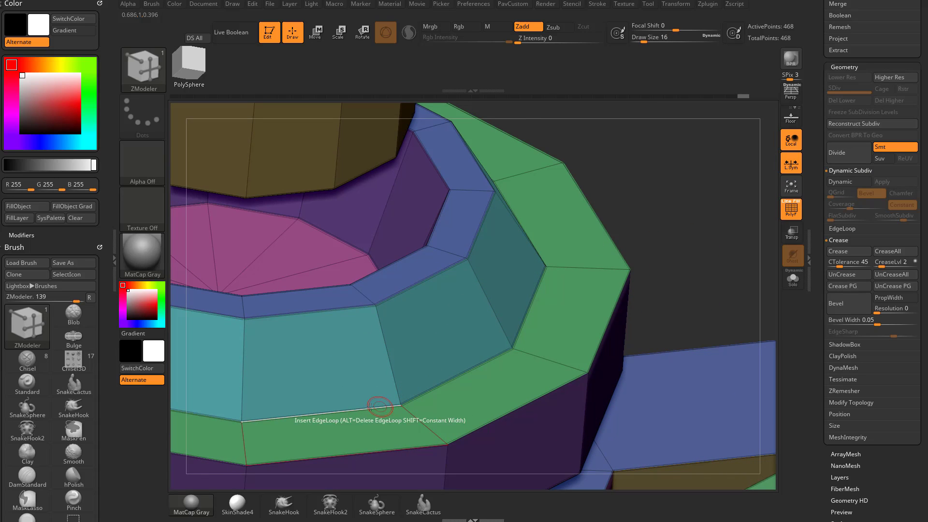
pyautogui.keyDown('alt'); pyautogui.moveTo(673, 242); pyautogui.dragTo(665, 326); pyautogui.keyUp('alt')
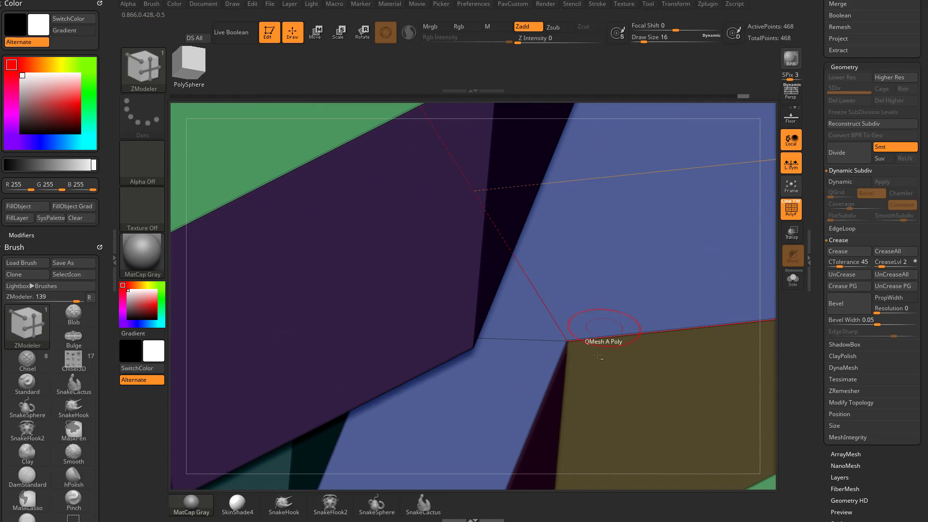
pyautogui.keyDown('alt'); pyautogui.moveTo(676, 220); pyautogui.dragTo(768, 471); pyautogui.keyUp('alt')
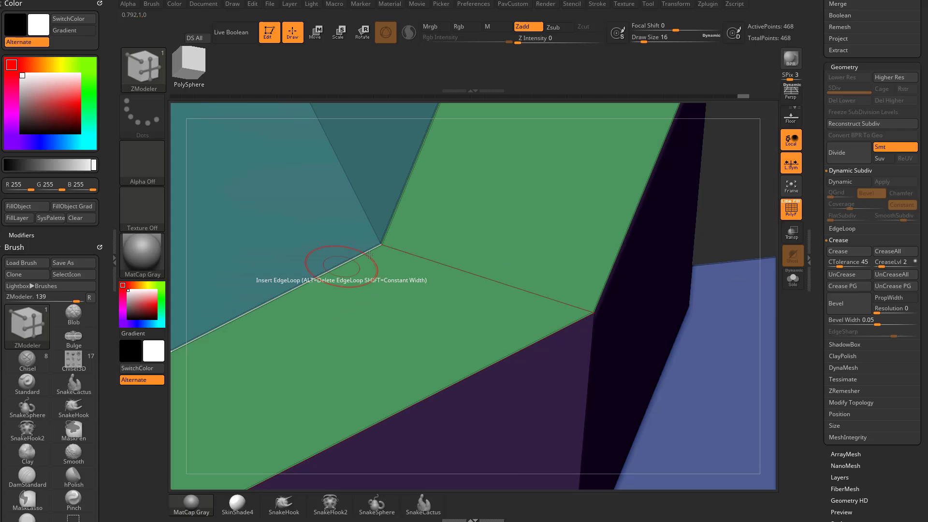
pyautogui.keyDown('alt'); pyautogui.moveTo(735, 192); pyautogui.dragTo(601, 191); pyautogui.keyUp('alt')
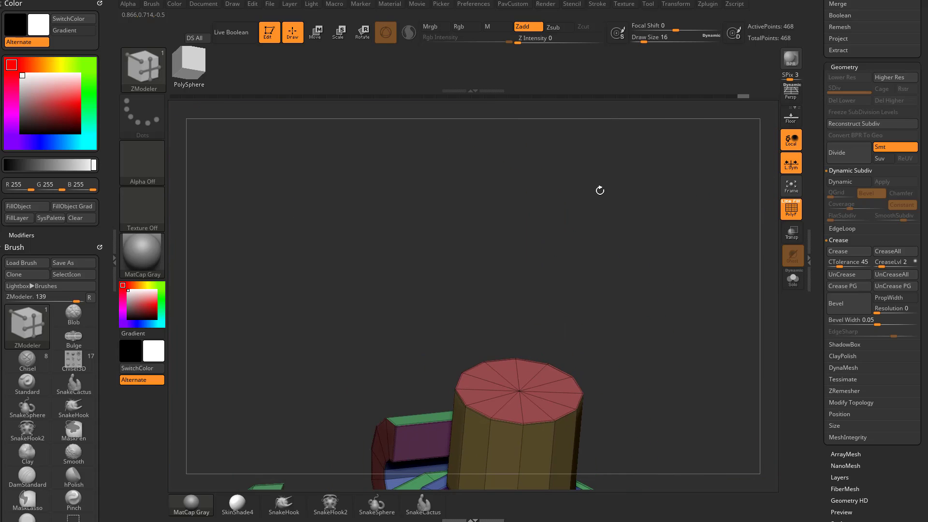
pyautogui.keyDown('alt'); pyautogui.moveTo(648, 379); pyautogui.dragTo(564, 170); pyautogui.keyUp('alt')
pyautogui.keyDown('alt'); pyautogui.moveTo(696, 179); pyautogui.dragTo(628, 166); pyautogui.keyUp('alt')
pyautogui.click(849, 182)
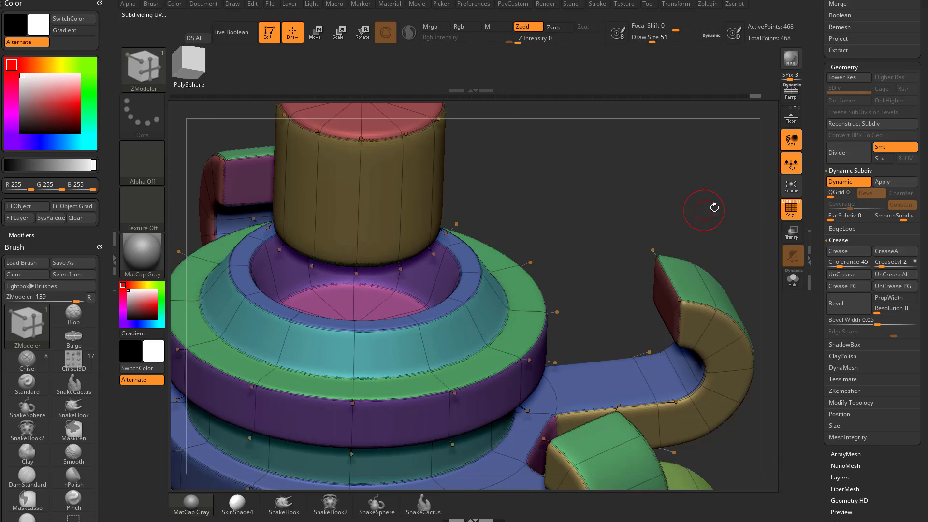
pyautogui.click(791, 210)
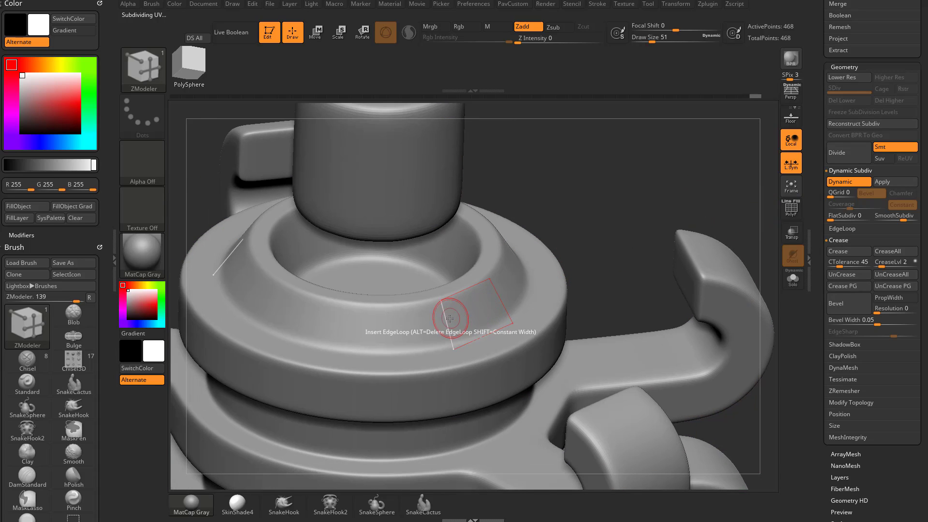
# - Set the edge action to Crease with EdgeLoop Complete, try it on an edge across the uppermost ring's sloped face, and undo that crease
pyautogui.press('space')
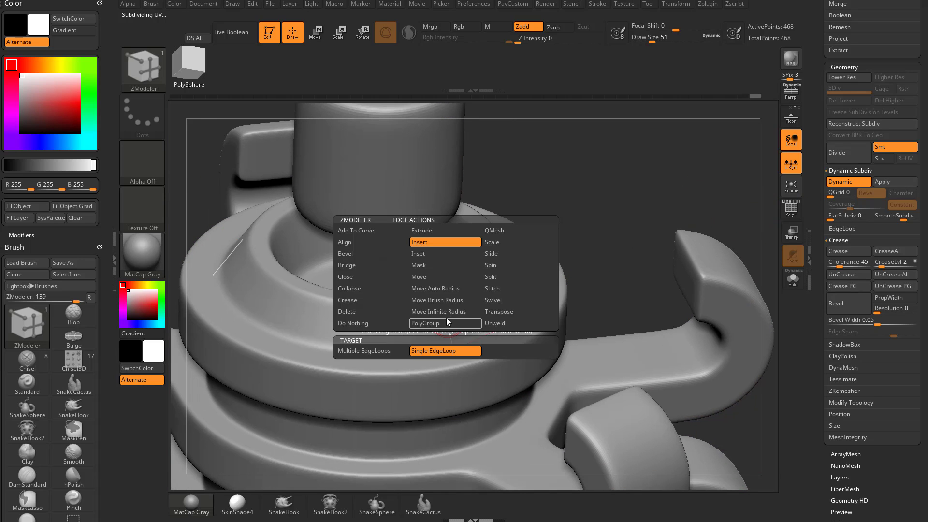
pyautogui.click(373, 300)
pyautogui.click(382, 366)
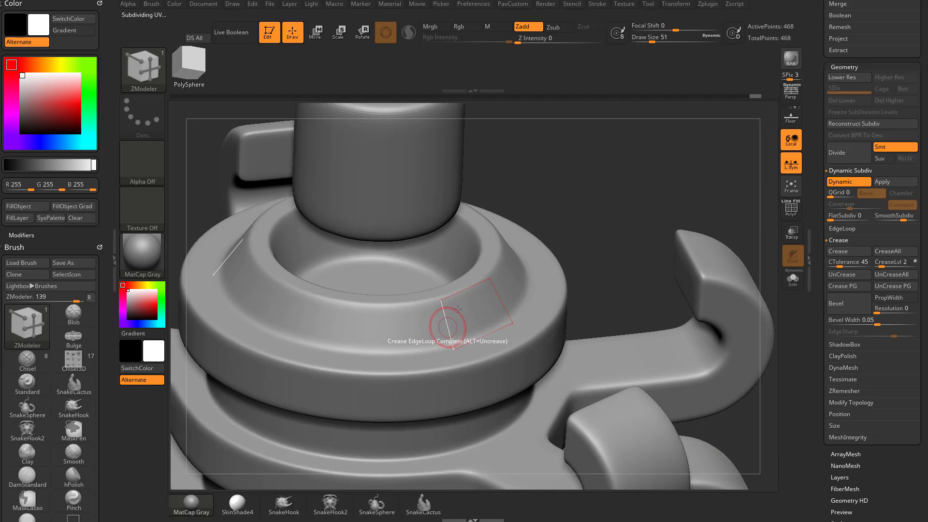
pyautogui.click(449, 327)
pyautogui.keyDown('ctrl'); pyautogui.moveTo(602, 233); pyautogui.dragTo(568, 206, button='right'); pyautogui.keyUp('ctrl')
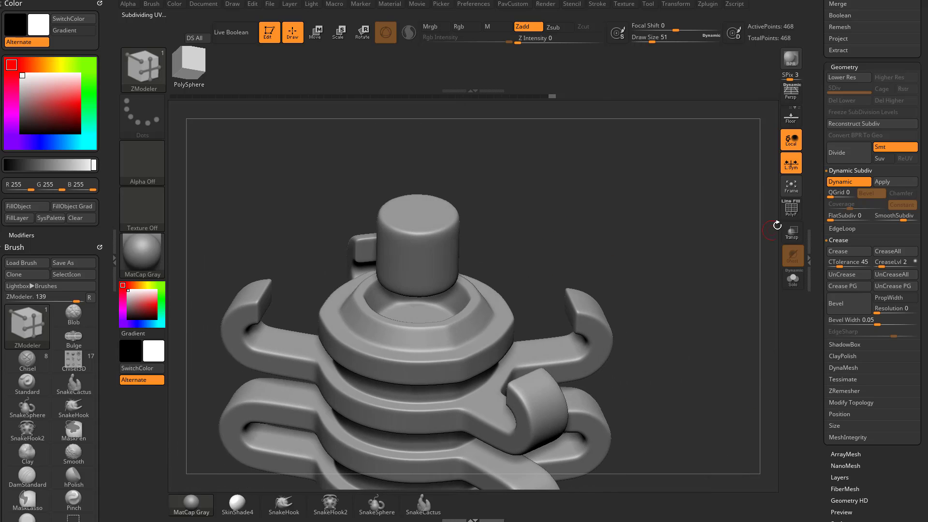
pyautogui.click(791, 208)
pyautogui.keyDown('alt'); pyautogui.moveTo(706, 257); pyautogui.dragTo(708, 214, button='right'); pyautogui.keyUp('alt')
pyautogui.keyDown('ctrl'); pyautogui.moveTo(708, 214); pyautogui.dragTo(691, 237, button='right'); pyautogui.keyUp('ctrl')
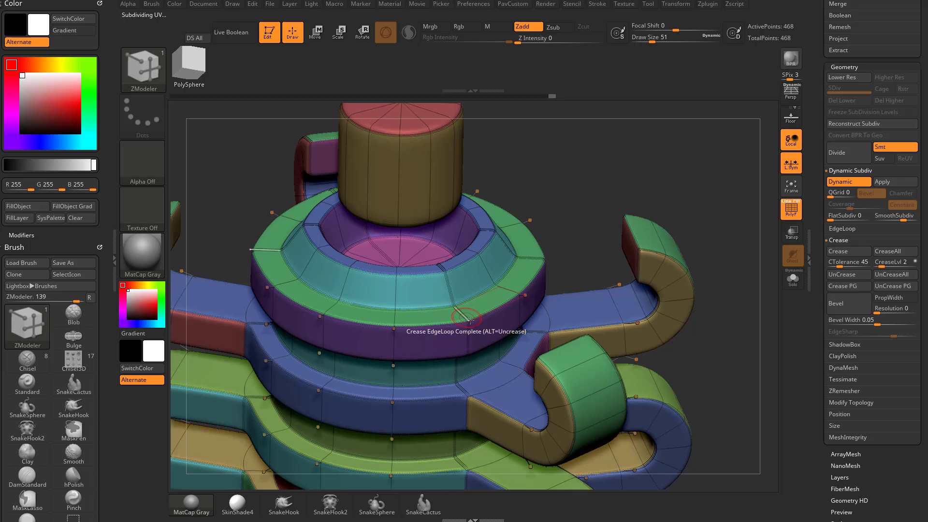
pyautogui.moveTo(744, 308)
pyautogui.mouseDown()
pyautogui.moveTo(753, 287)
pyautogui.moveTo(753, 307)
pyautogui.mouseUp()
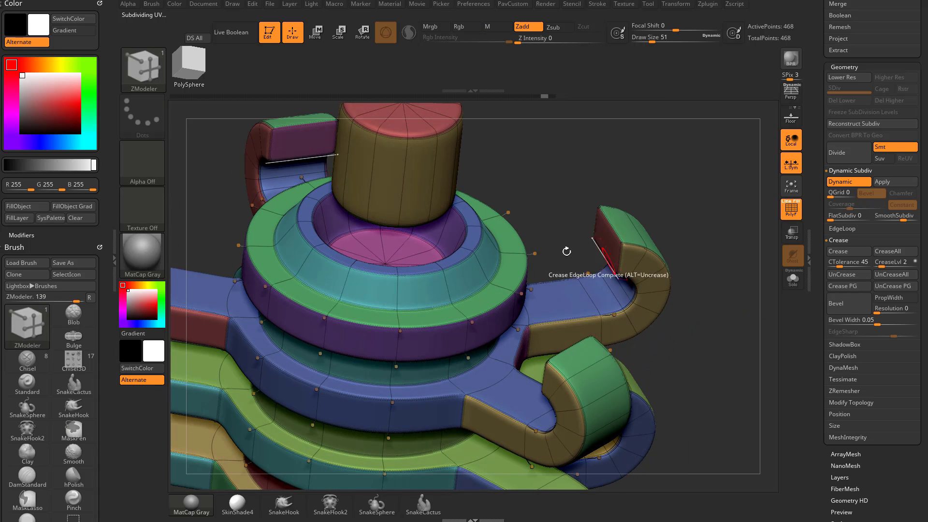
# - Set the Crease action's target to Edge and view the base mesh with the polyframe and Dynamic Subdiv off
pyautogui.press('space')
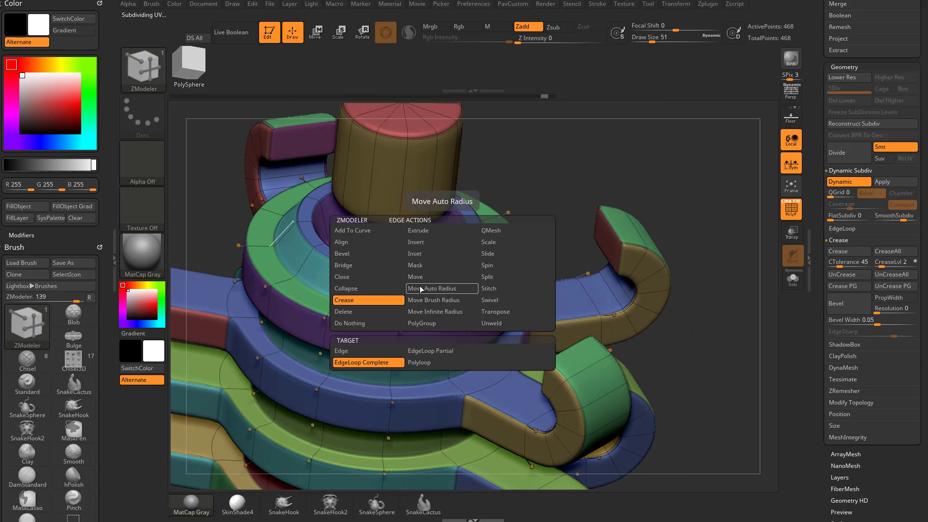
pyautogui.click(345, 353)
pyautogui.keyDown('alt'); pyautogui.moveTo(741, 310); pyautogui.dragTo(662, 311); pyautogui.keyUp('alt')
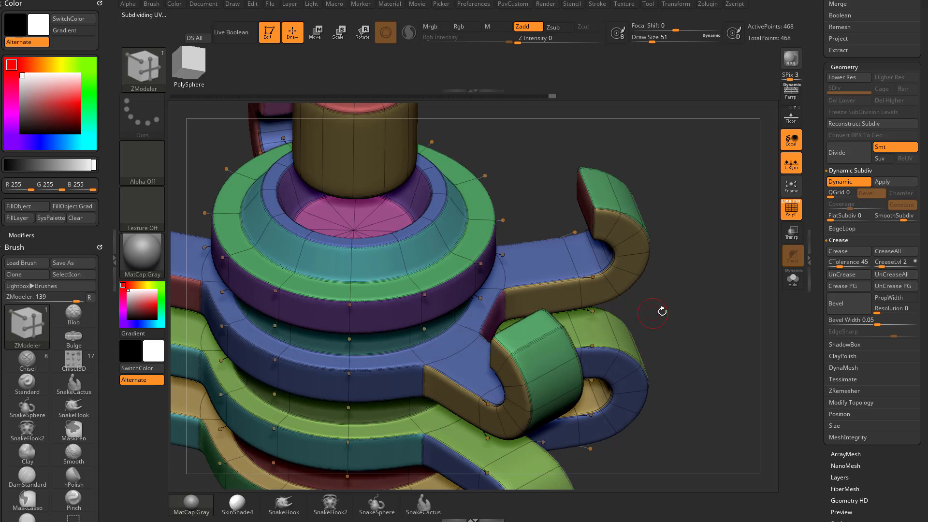
pyautogui.hotkey('shift', 'f')
pyautogui.moveTo(768, 268)
pyautogui.mouseDown()
pyautogui.moveTo(735, 273)
pyautogui.moveTo(764, 279)
pyautogui.mouseUp()
pyautogui.click(842, 182)
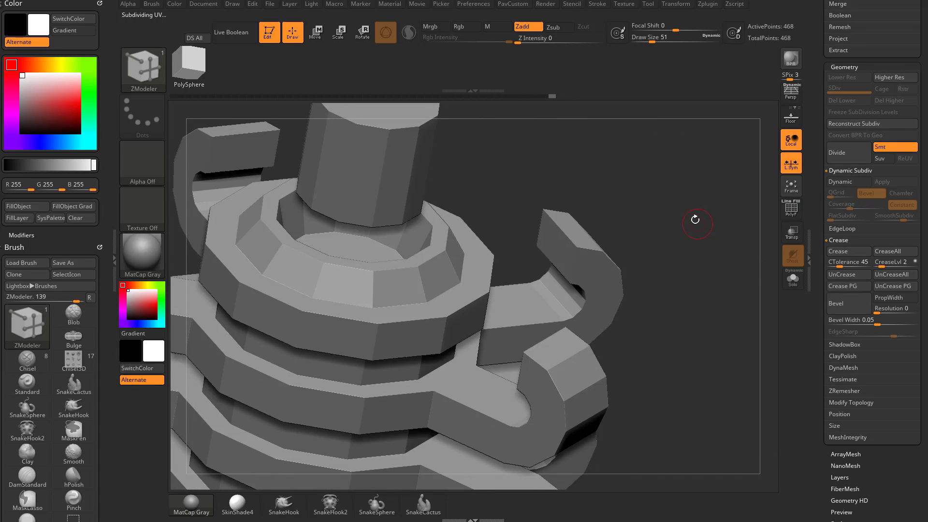
# - Divide the mesh three times to SDiv 4 with CreaseLvl at 2, checking the polyframe after the first division
pyautogui.moveTo(695, 219); pyautogui.dragTo(704, 241)
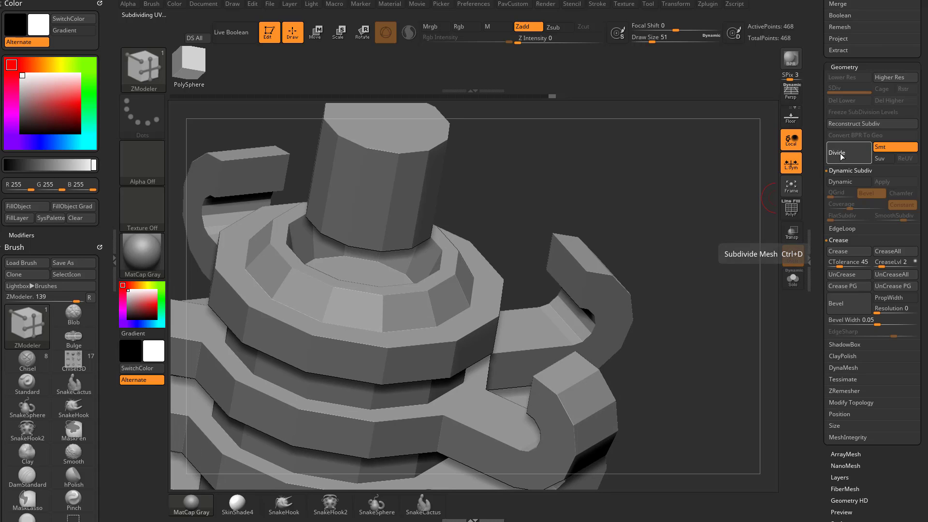
pyautogui.click(841, 152)
pyautogui.click(789, 210)
pyautogui.keyDown('alt'); pyautogui.moveTo(698, 223); pyautogui.dragTo(723, 240); pyautogui.keyUp('alt')
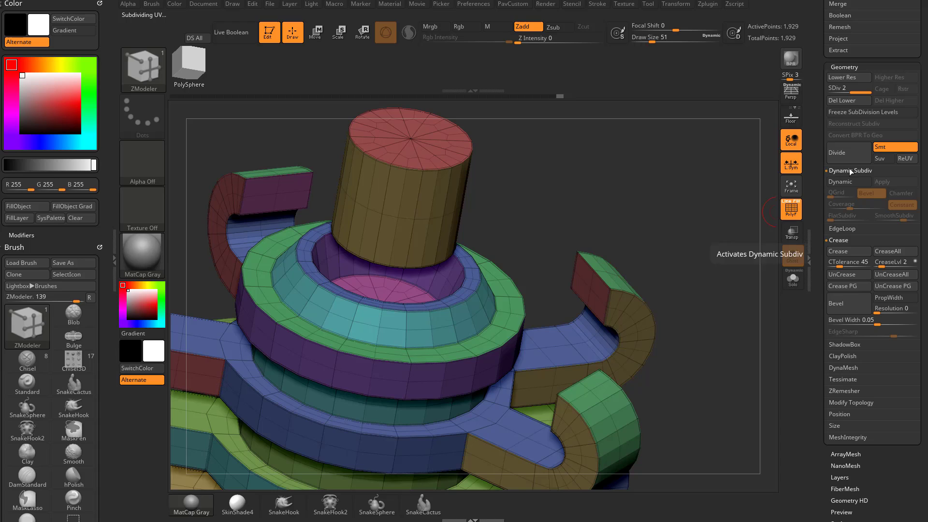
pyautogui.click(849, 152)
pyautogui.hotkey('shift', 'f')
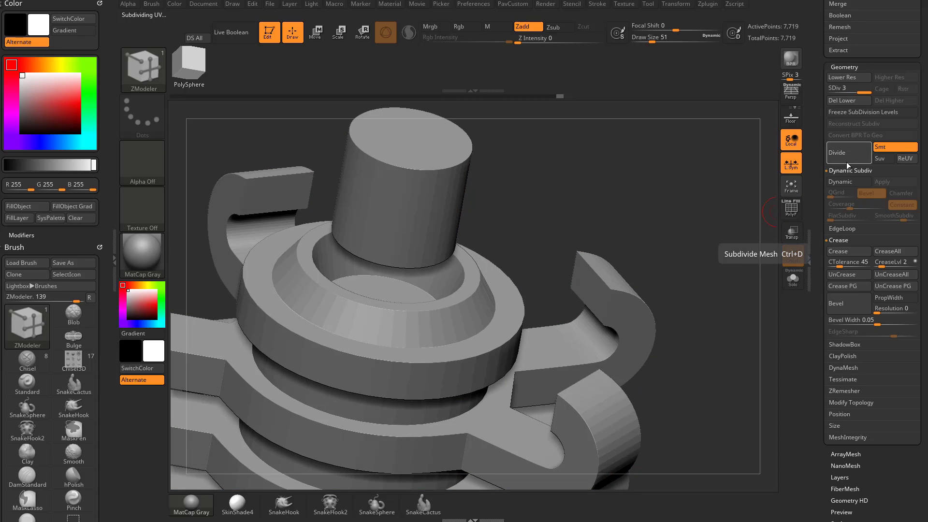
pyautogui.click(849, 159)
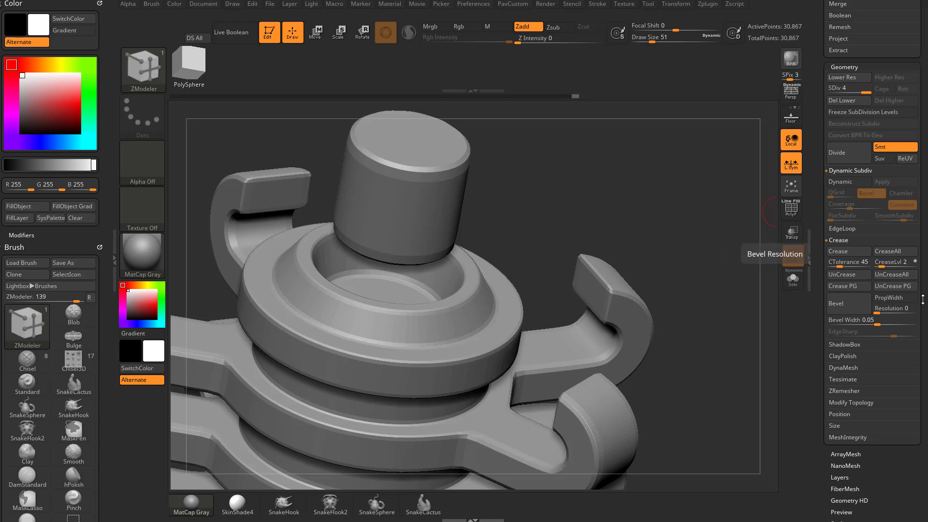
# - Undo the three divisions to return to the undivided base mesh
pyautogui.hotkey('ctrl', 'z')
pyautogui.hotkey('ctrl', 'z')
pyautogui.hotkey('ctrl', 'z')
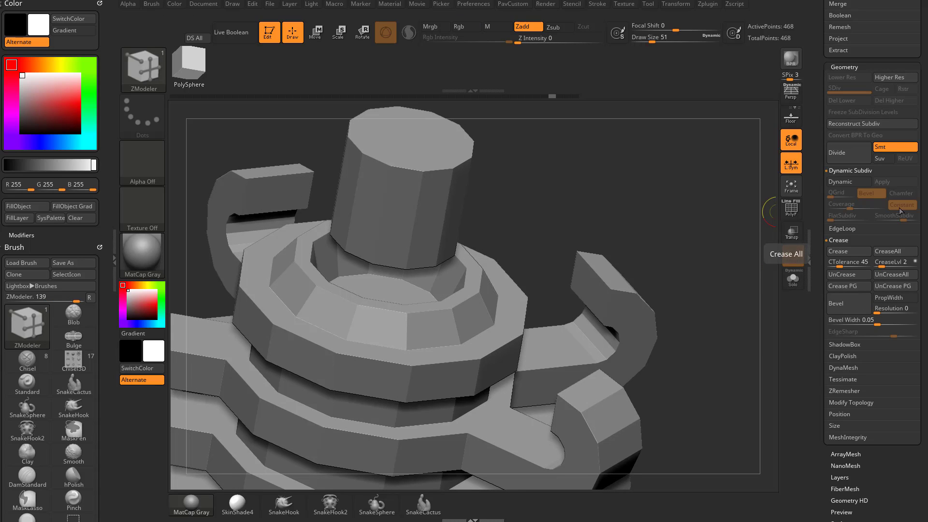
# - Divide the base mesh to SDiv 4 once more to compare the edges at each level, and undo these divisions
pyautogui.click(843, 153)
pyautogui.click(845, 154)
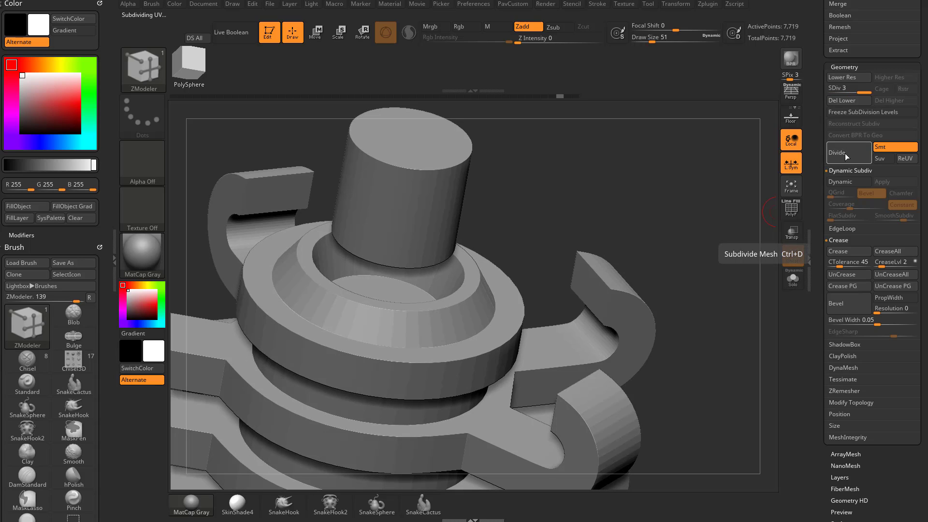
pyautogui.click(842, 156)
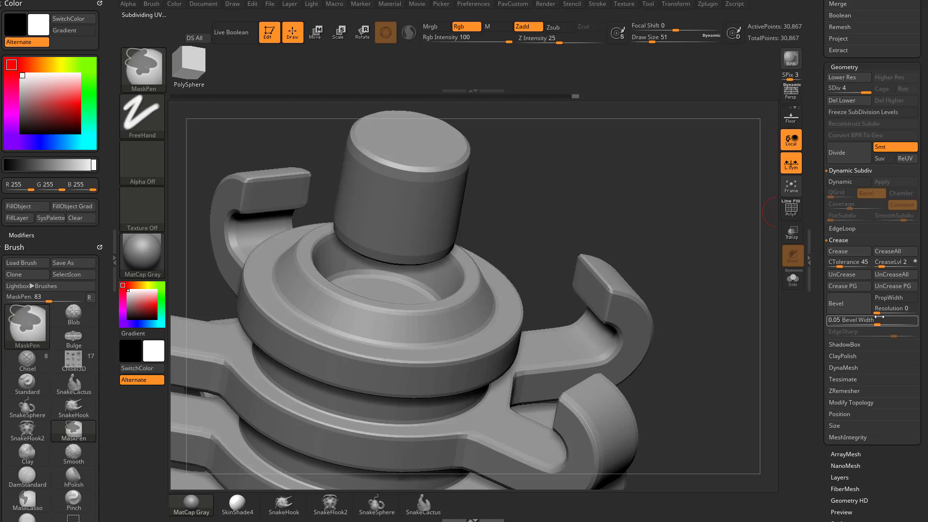
pyautogui.hotkey('shift', 'd')
pyautogui.hotkey('shift', 'd')
pyautogui.hotkey('shift', 'd')
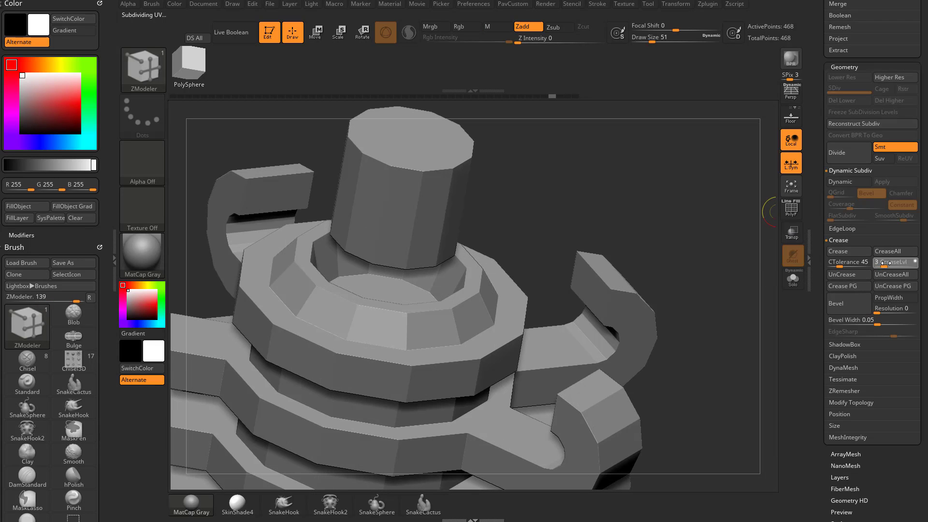
# - Set CreaseLvl to 4 and divide the mesh repeatedly up to SDiv 6
pyautogui.click(844, 155)
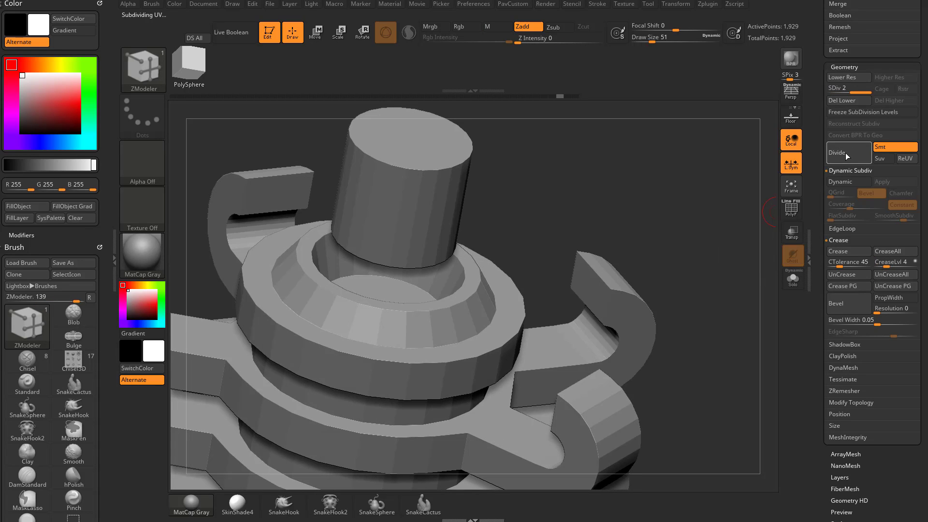
pyautogui.click(847, 151)
pyautogui.click(849, 152)
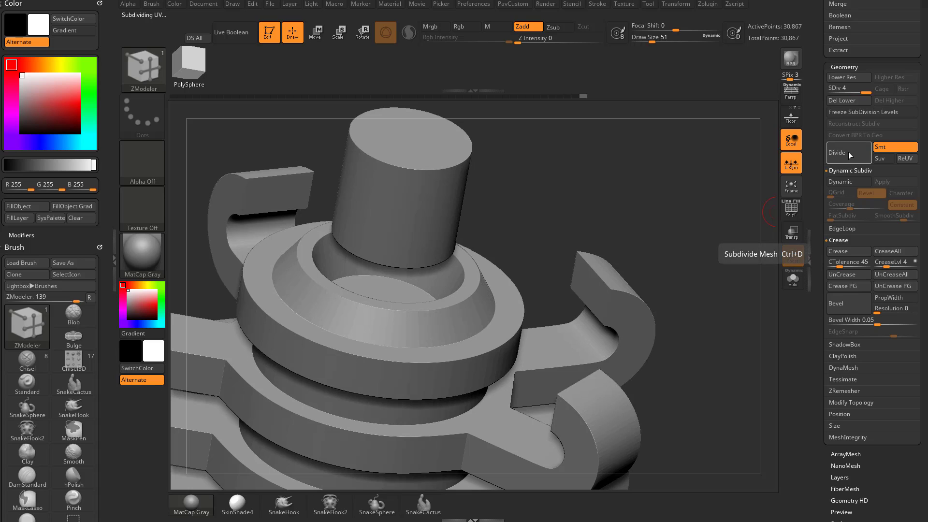
pyautogui.click(849, 153)
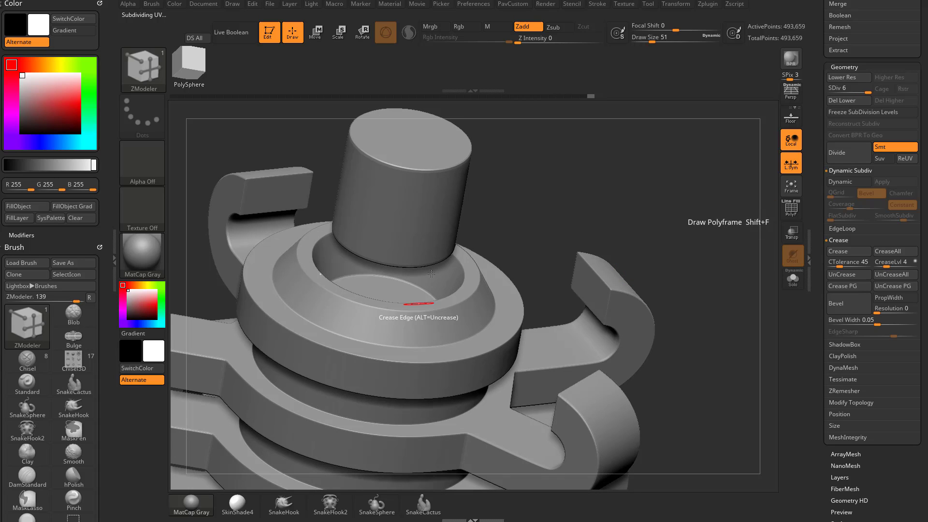
# - Undo the SDiv 6 divisions to get back to the base mesh
pyautogui.hotkey('shift', 'd')
pyautogui.hotkey('shift', 'd')
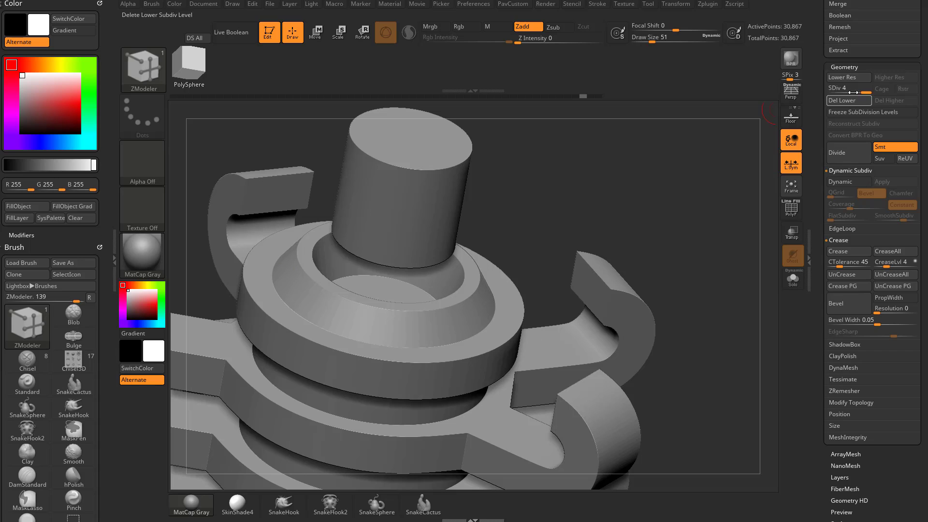
pyautogui.hotkey('shift', 'd')
pyautogui.hotkey('shift', 'd')
pyautogui.hotkey('shift', 'd')
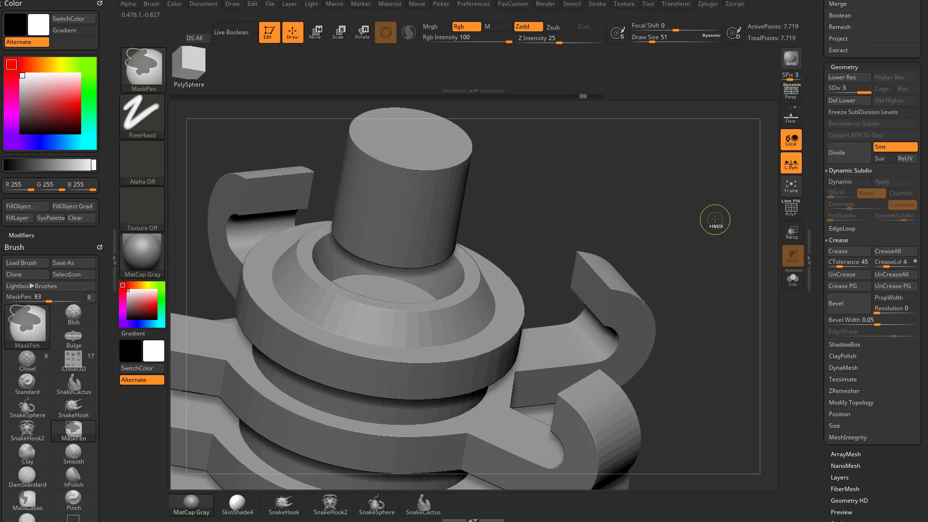
# - Turn on Dynamic Subdiv and compare its preview with the base mesh by switching it off and on again
pyautogui.click(845, 182)
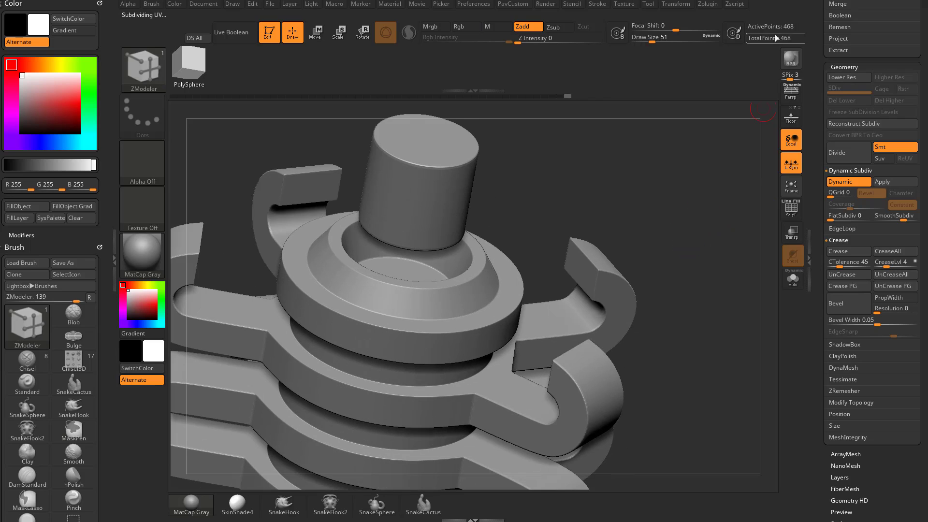
pyautogui.moveTo(671, 167); pyautogui.dragTo(667, 202)
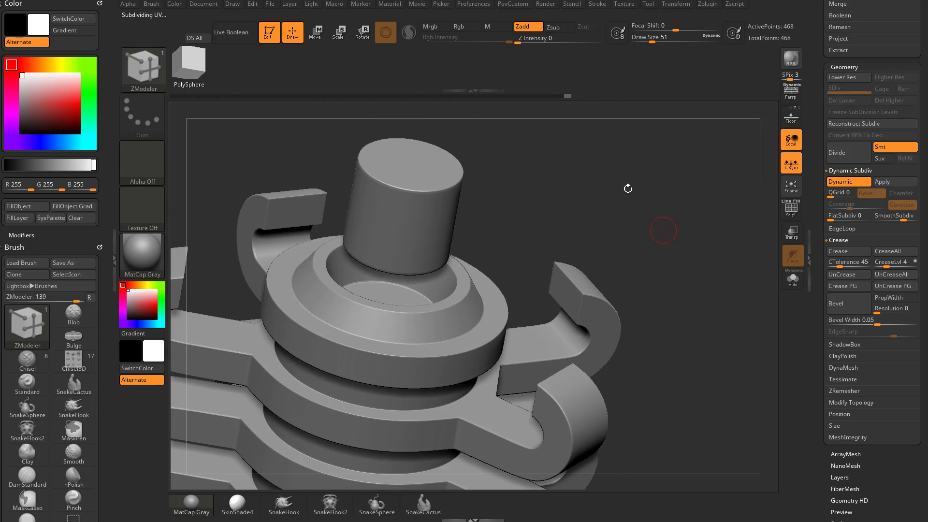
pyautogui.moveTo(628, 188); pyautogui.dragTo(686, 217)
pyautogui.click(852, 183)
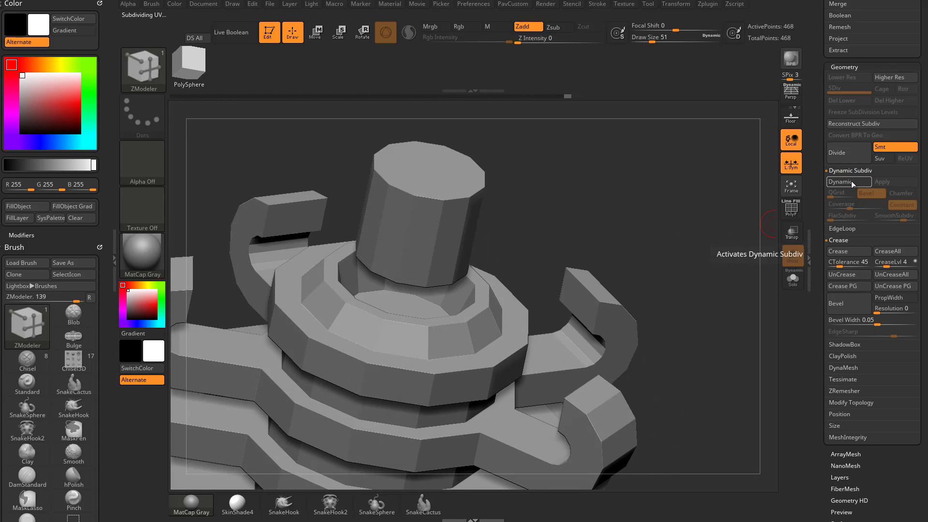
pyautogui.click(851, 182)
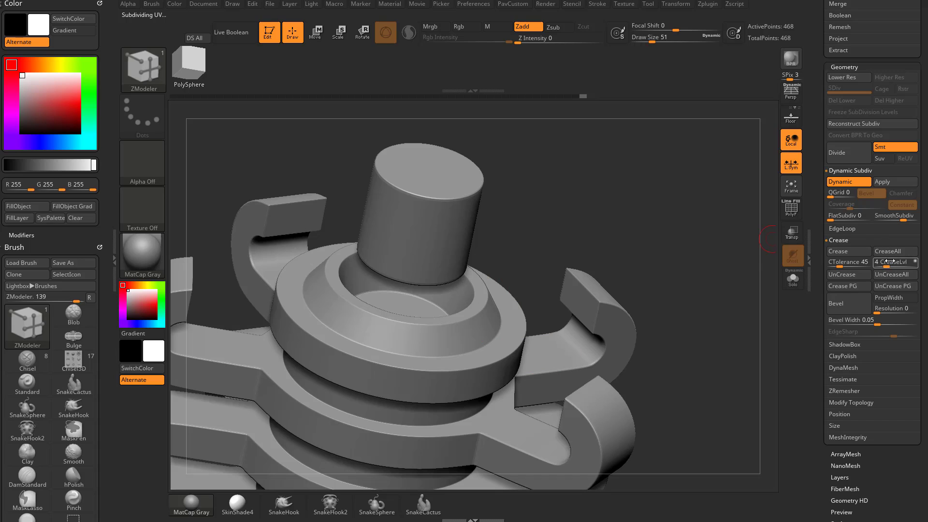
# - Set CreaseLvl to 5 for comparison in the Dynamic Subdiv preview, and lower it to 1
pyautogui.moveTo(889, 262); pyautogui.dragTo(893, 262)
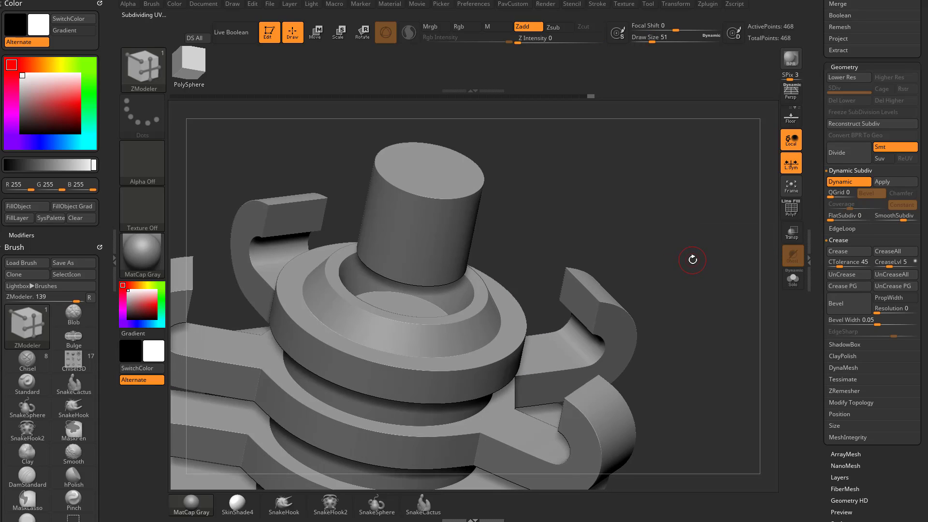
pyautogui.moveTo(885, 265); pyautogui.dragTo(883, 266)
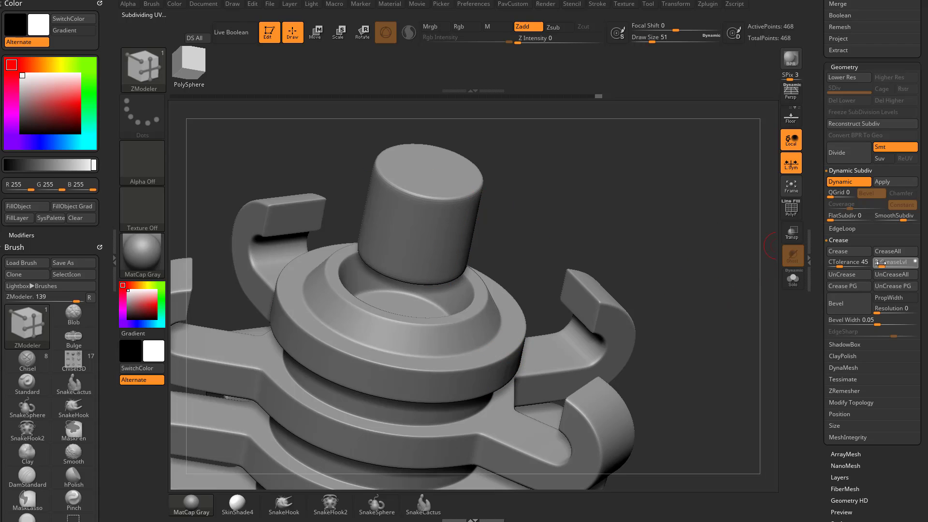
pyautogui.press('Return')
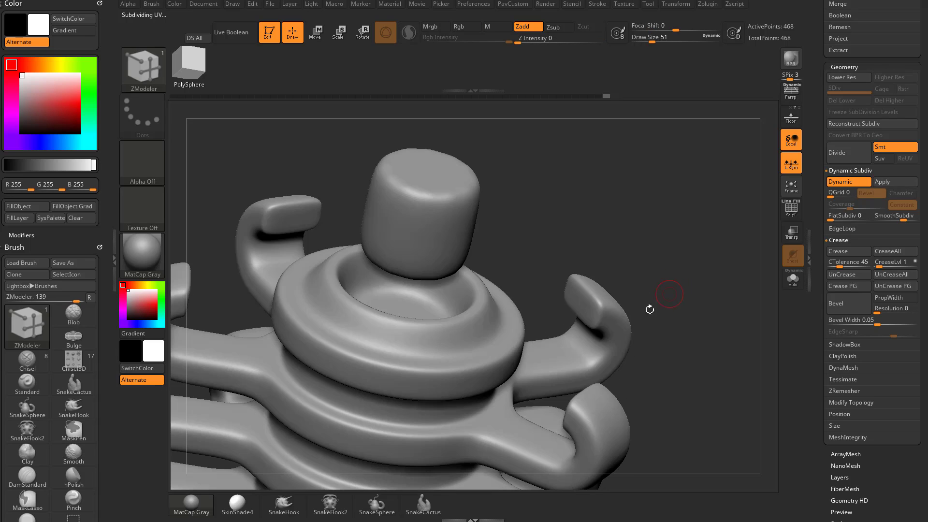
# - Examine the cylinder's cap edge with the polyframe, comparing the Dynamic Subdiv preview with the base mesh
pyautogui.moveTo(695, 294); pyautogui.dragTo(594, 252)
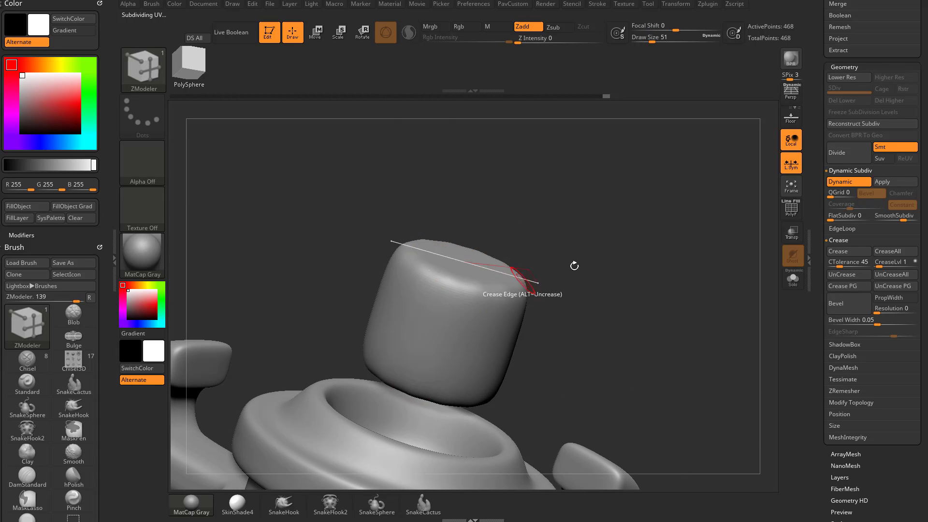
pyautogui.moveTo(751, 253); pyautogui.dragTo(773, 252)
pyautogui.click(798, 216)
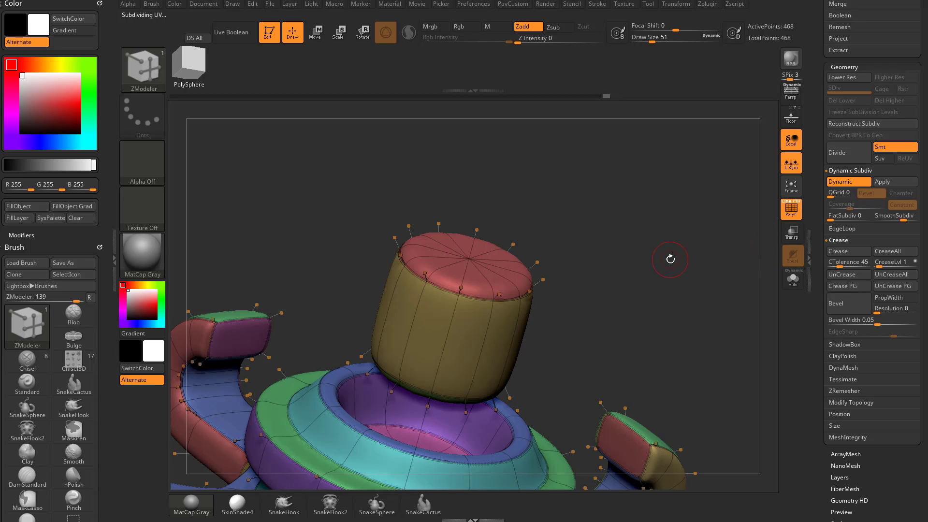
pyautogui.hotkey('shift', 'd')
pyautogui.keyDown('alt'); pyautogui.moveTo(651, 238); pyautogui.dragTo(503, 256); pyautogui.keyUp('alt')
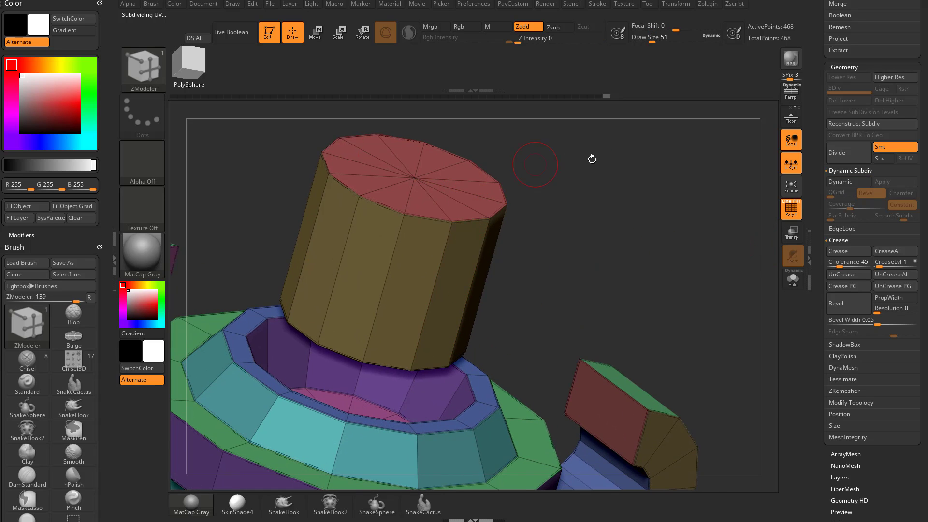
pyautogui.keyDown('alt'); pyautogui.moveTo(591, 158); pyautogui.dragTo(632, 265); pyautogui.keyUp('alt')
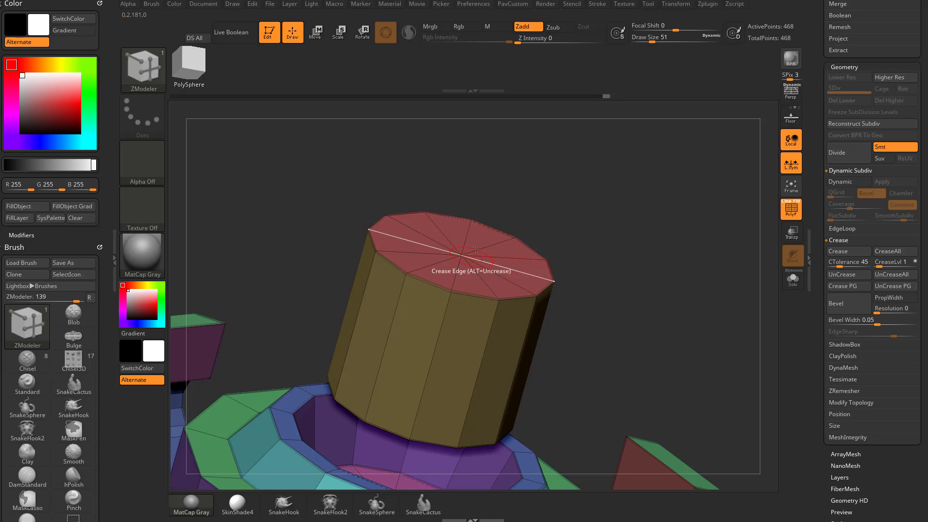
pyautogui.press('d')
pyautogui.hotkey('shift', 'f')
pyautogui.moveTo(660, 243); pyautogui.dragTo(456, 224)
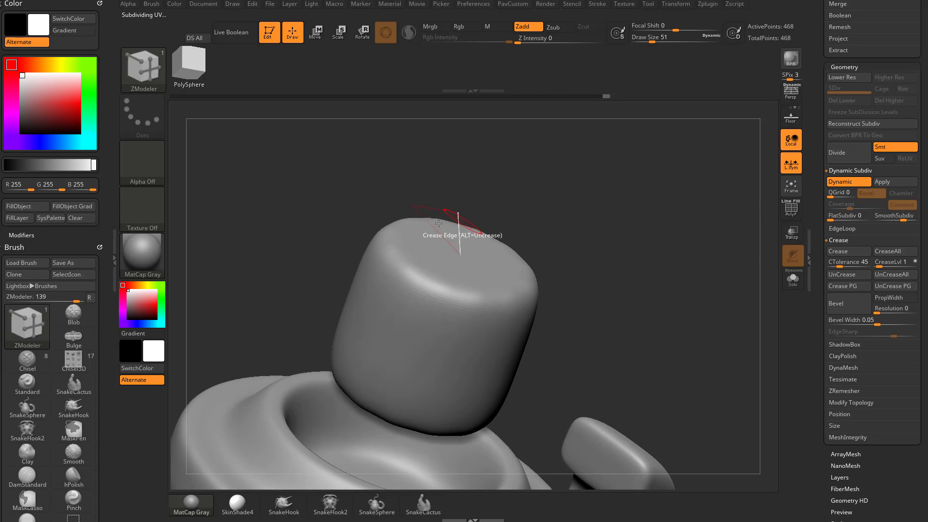
pyautogui.click(791, 208)
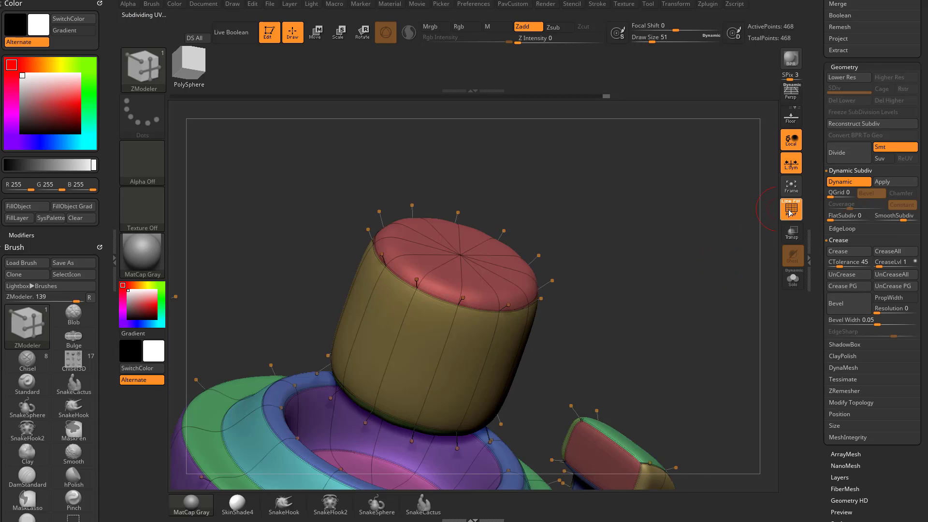
pyautogui.click(790, 208)
# - Switch the edge action from Crease to Insert and try inserting an edge loop on the cylinder's cap
pyautogui.press('space')
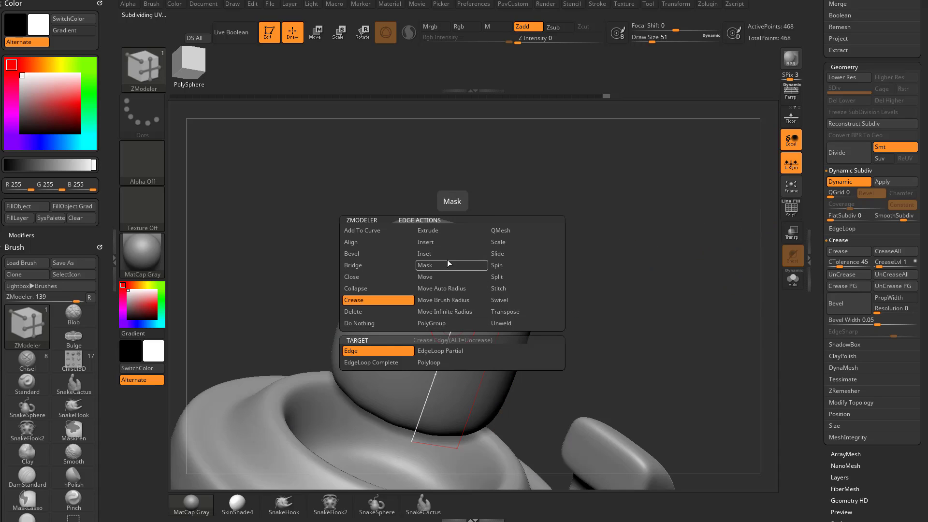
pyautogui.click(423, 355)
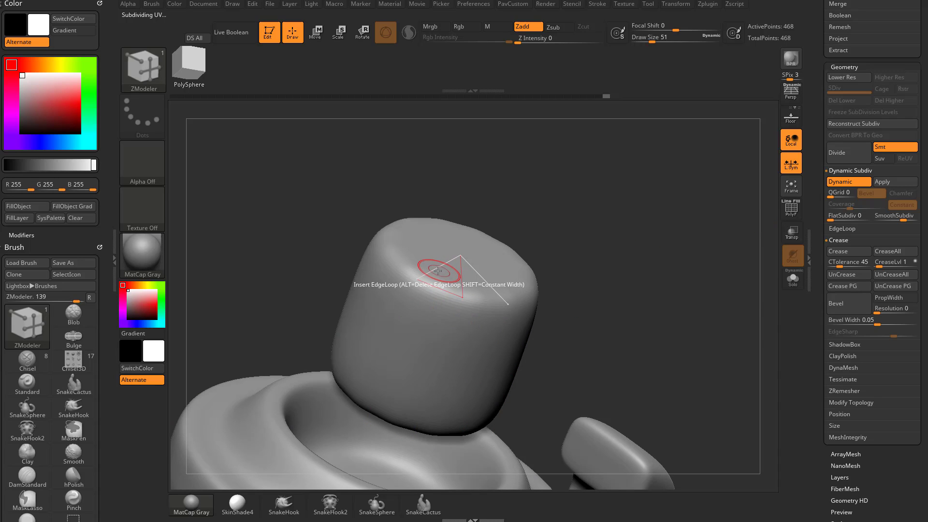
pyautogui.click(423, 277)
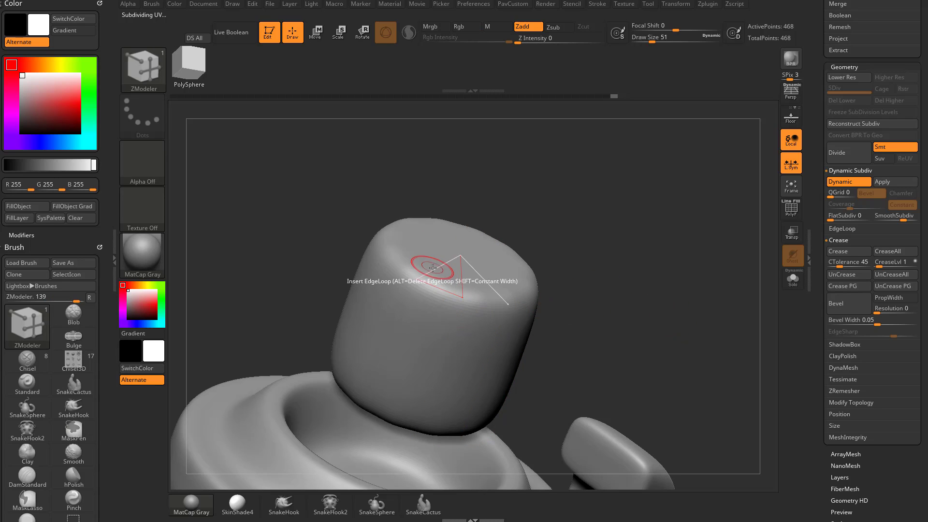
# - On the base mesh, inset the cylinder's cap with target Polygroup All and insert a single edge loop within the inset area
pyautogui.click(791, 209)
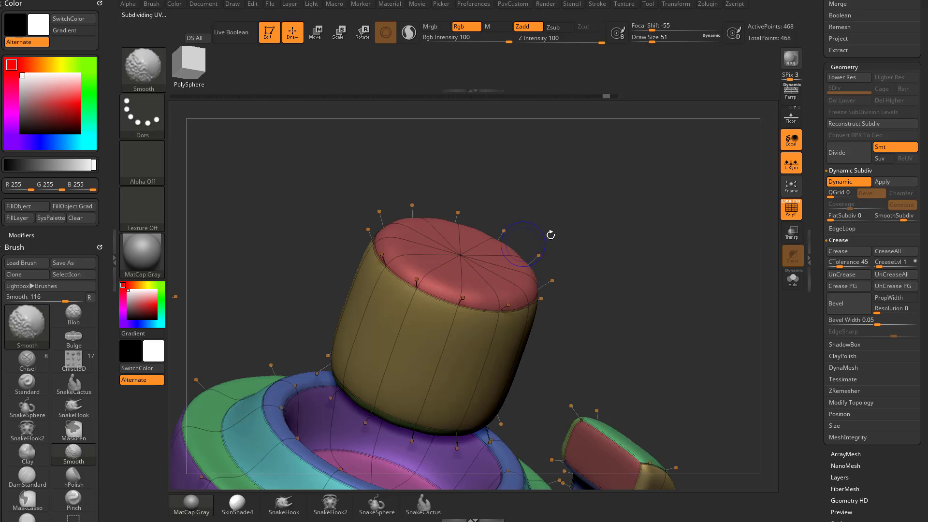
pyautogui.hotkey('shift', 'd')
pyautogui.press('space')
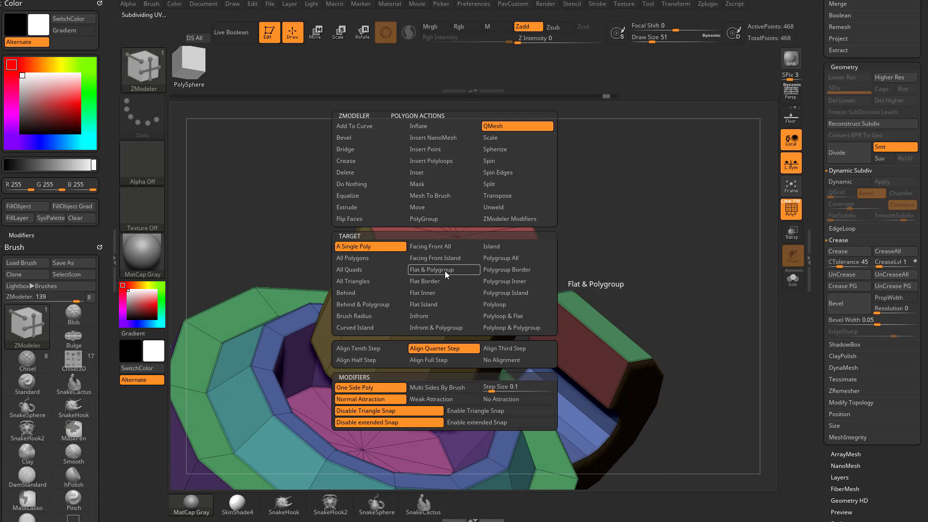
pyautogui.click(439, 175)
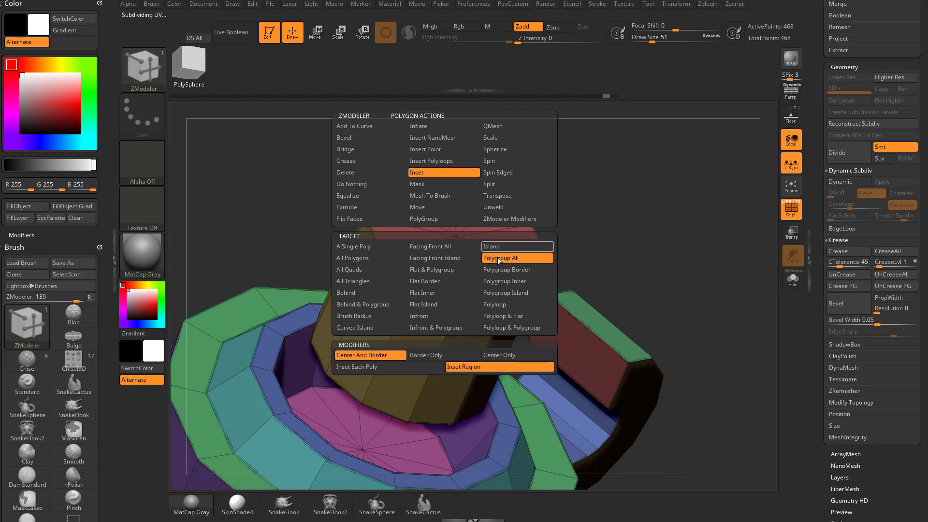
pyautogui.moveTo(456, 266); pyautogui.dragTo(450, 264)
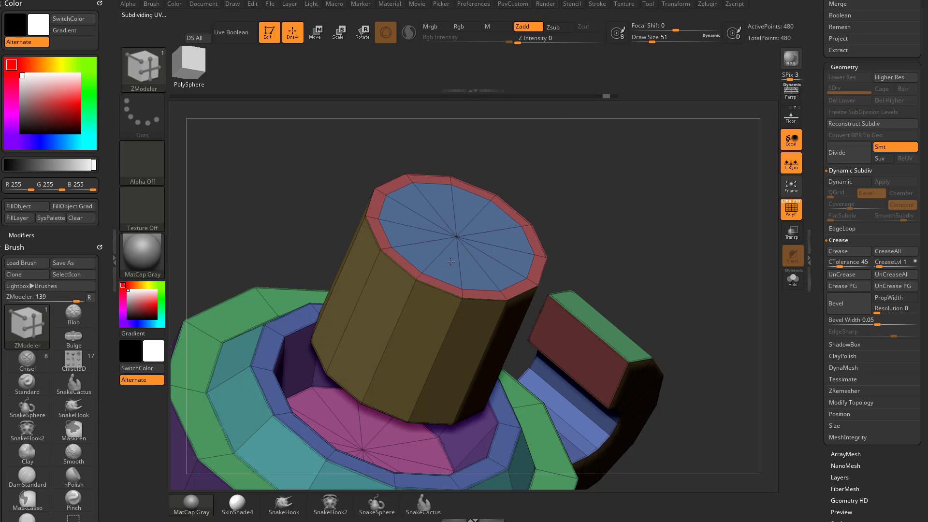
pyautogui.press('space')
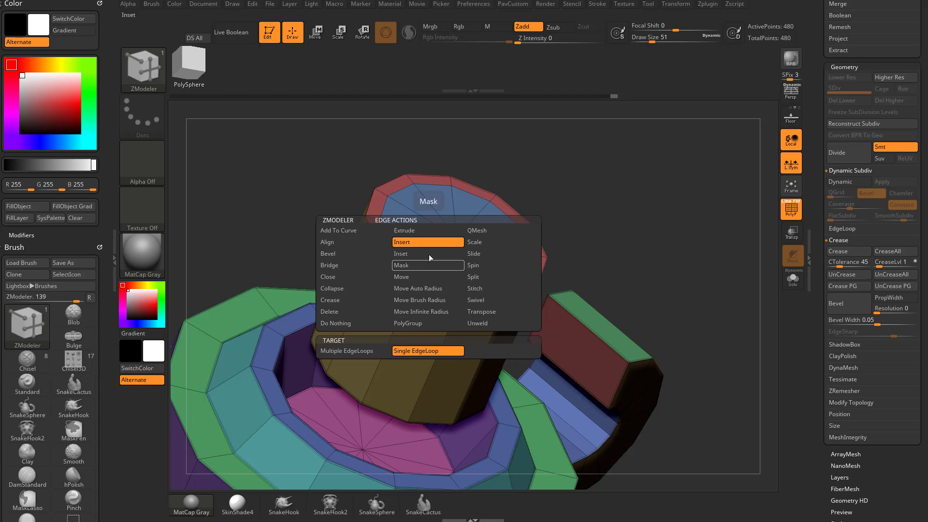
pyautogui.click(417, 244)
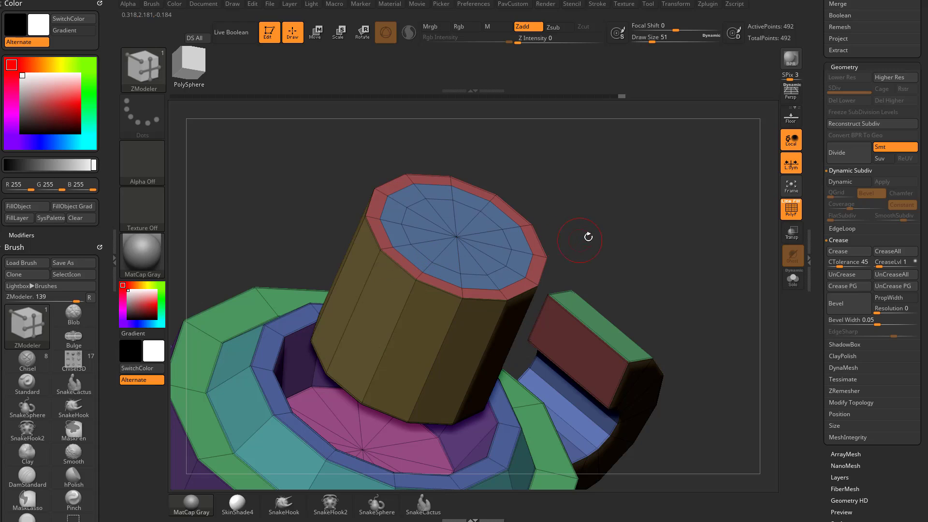
# - Undo the cap's inner edge loop, and insert a single edge loop around the cylinder's side near the cap, previewing it in Dynamic Subdiv
pyautogui.hotkey('ctrl', 'z')
pyautogui.moveTo(611, 246); pyautogui.dragTo(609, 213)
pyautogui.moveTo(405, 311); pyautogui.dragTo(407, 300)
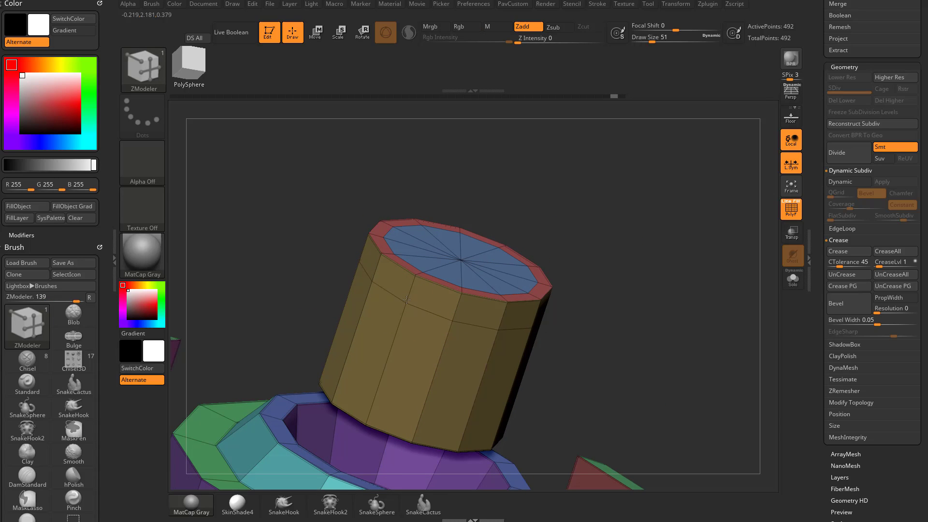
pyautogui.hotkey('shift', 'f')
pyautogui.press('d')
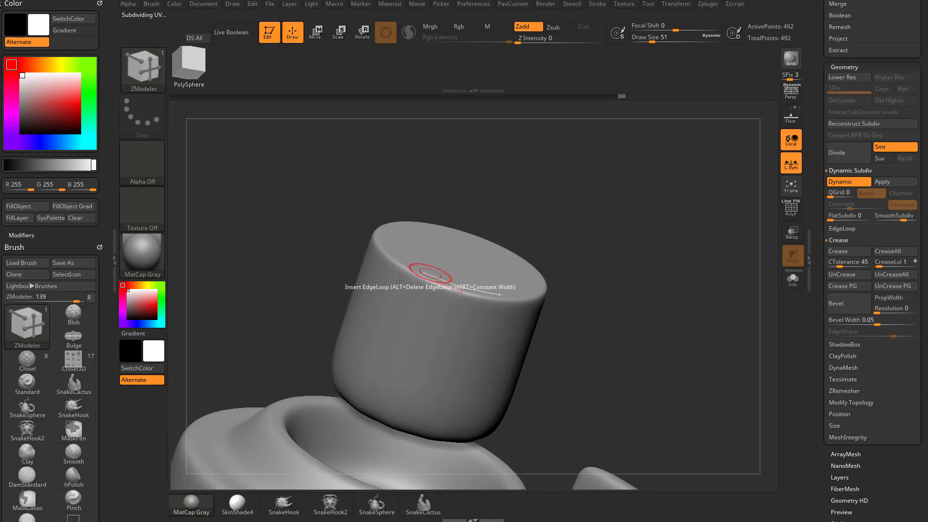
pyautogui.moveTo(615, 279); pyautogui.dragTo(701, 265)
# - Switch the selection brush from ClipCurve to rectangular selection and isolate the cylinder by hiding the ringed body
pyautogui.hotkey('ctrl', 'shift')
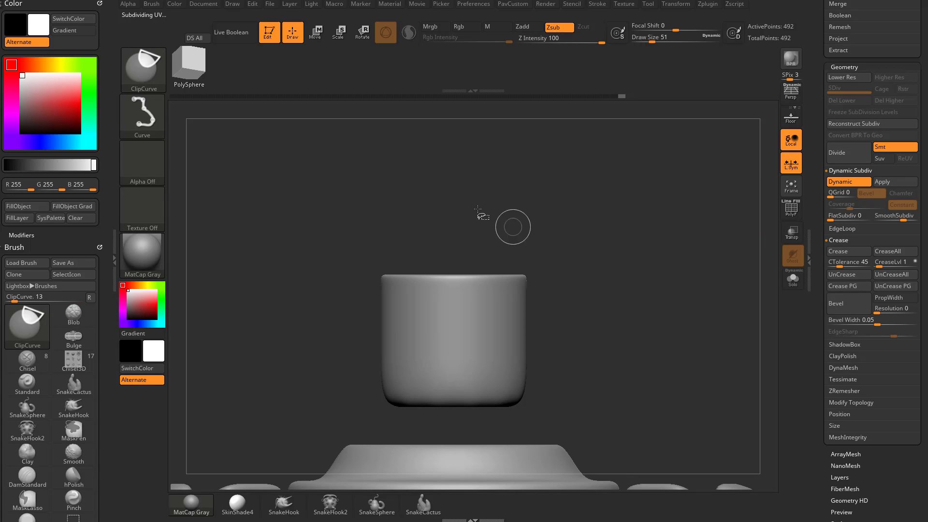
pyautogui.keyDown('ctrl'); pyautogui.keyDown('shift'); pyautogui.click(147, 76); pyautogui.keyUp('shift'); pyautogui.keyUp('ctrl')
pyautogui.keyDown('ctrl'); pyautogui.keyDown('shift'); pyautogui.click(248, 81); pyautogui.keyUp('shift'); pyautogui.keyUp('ctrl')
pyautogui.keyDown('ctrl'); pyautogui.keyDown('shift'); pyautogui.moveTo(276, 162); pyautogui.dragTo(619, 416); pyautogui.keyUp('shift'); pyautogui.keyUp('ctrl')
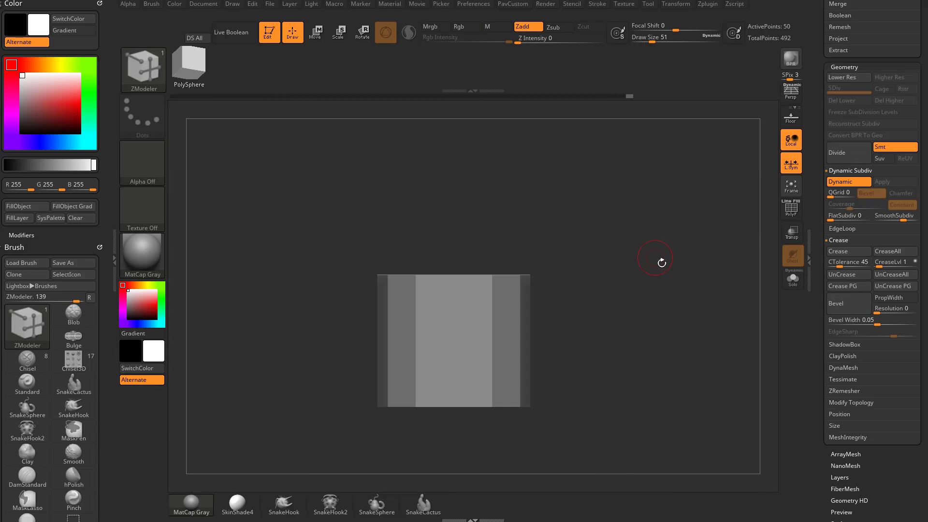
# - Check the inverted visibility of the two parts, and split the hidden ringed body off into a separate subtool
pyautogui.moveTo(662, 263); pyautogui.dragTo(692, 237)
pyautogui.keyDown('ctrl'); pyautogui.keyDown('shift'); pyautogui.moveTo(696, 219); pyautogui.dragTo(722, 267); pyautogui.keyUp('shift'); pyautogui.keyUp('ctrl')
pyautogui.moveTo(711, 267); pyautogui.dragTo(771, 208)
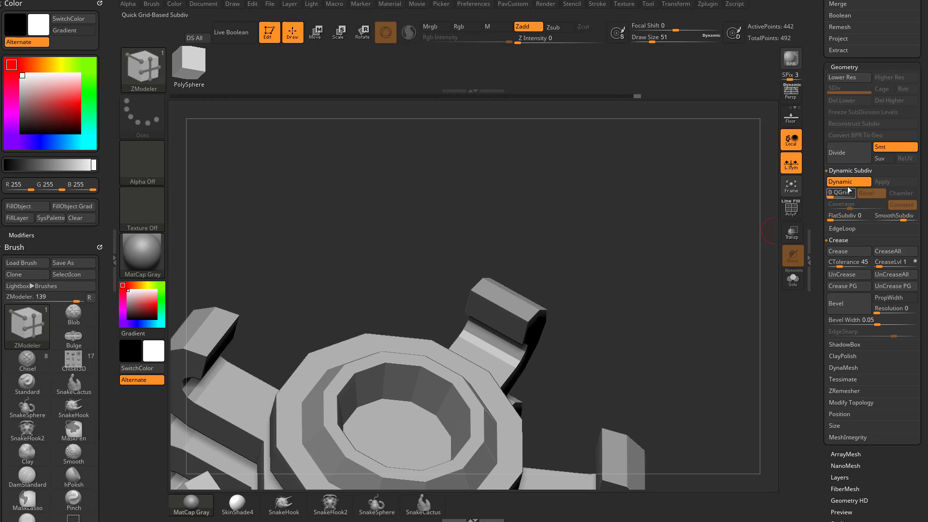
pyautogui.keyDown('ctrl'); pyautogui.keyDown('shift'); pyautogui.moveTo(715, 258); pyautogui.dragTo(680, 288); pyautogui.keyUp('shift'); pyautogui.keyUp('ctrl')
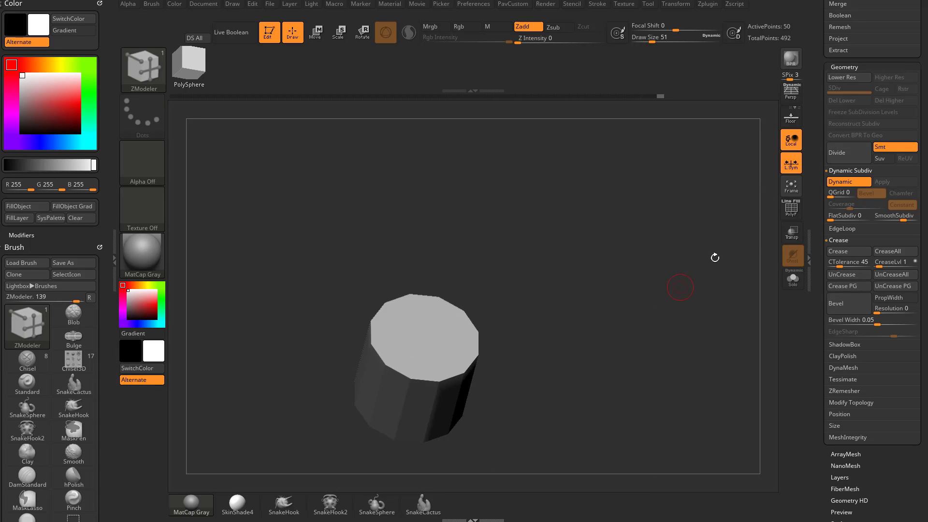
pyautogui.scroll(10, 851, 290)
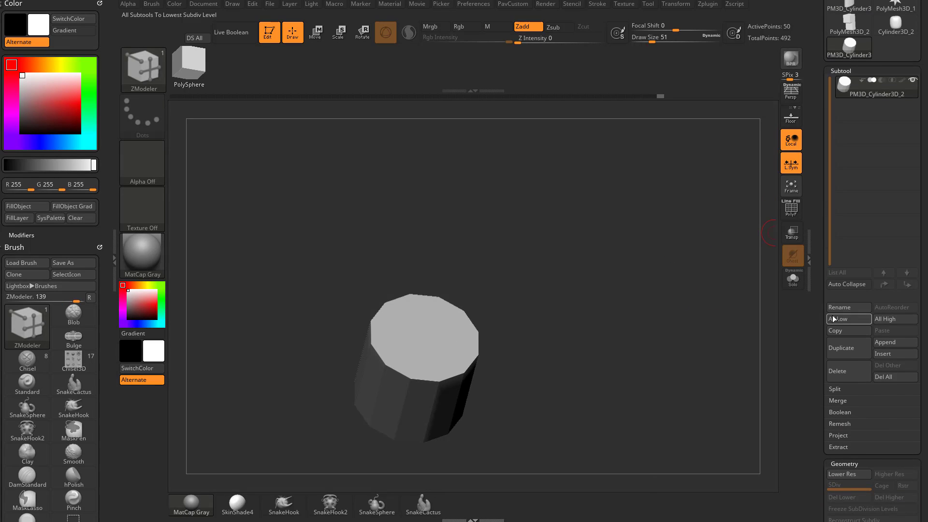
pyautogui.click(835, 389)
pyautogui.click(844, 400)
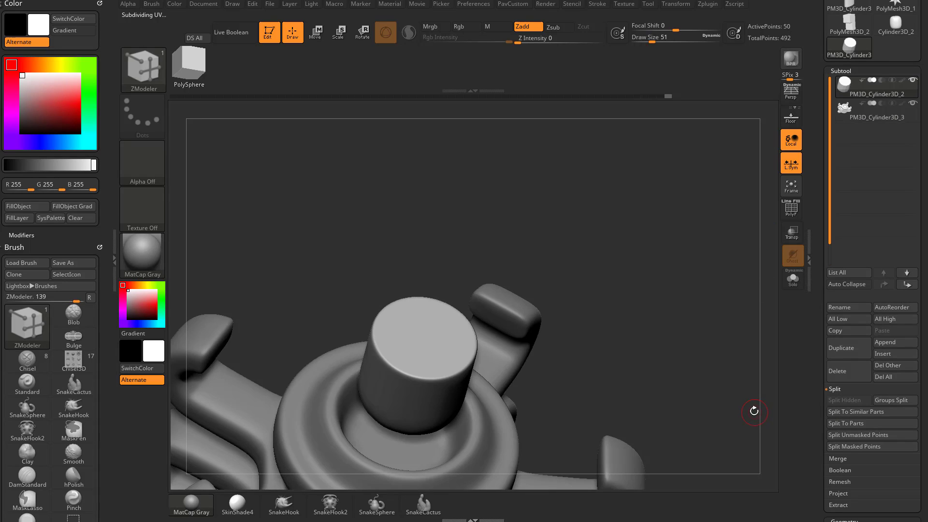
# - Switch the active subtool to the ringed body and back to the cylinder, and frame the cylinder alone in Solo mode
pyautogui.moveTo(654, 268); pyautogui.dragTo(743, 182)
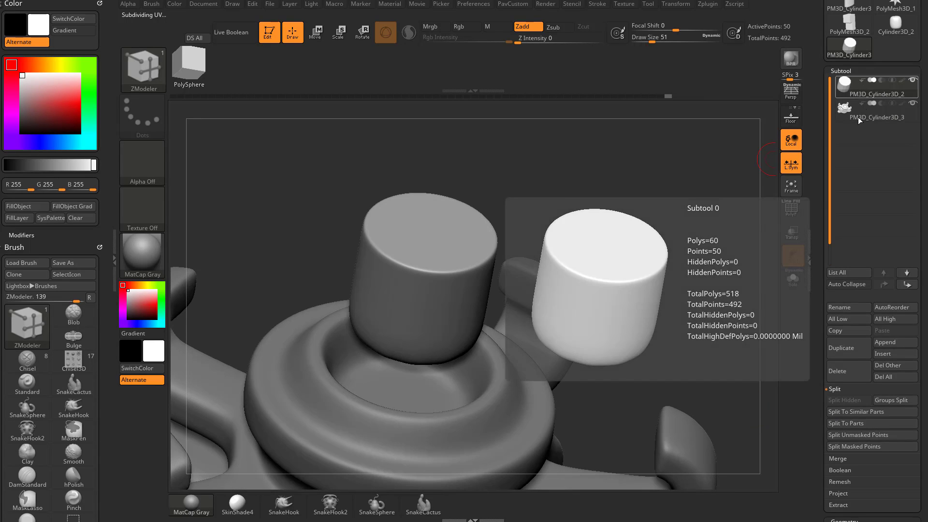
pyautogui.click(861, 116)
pyautogui.click(871, 94)
pyautogui.click(792, 278)
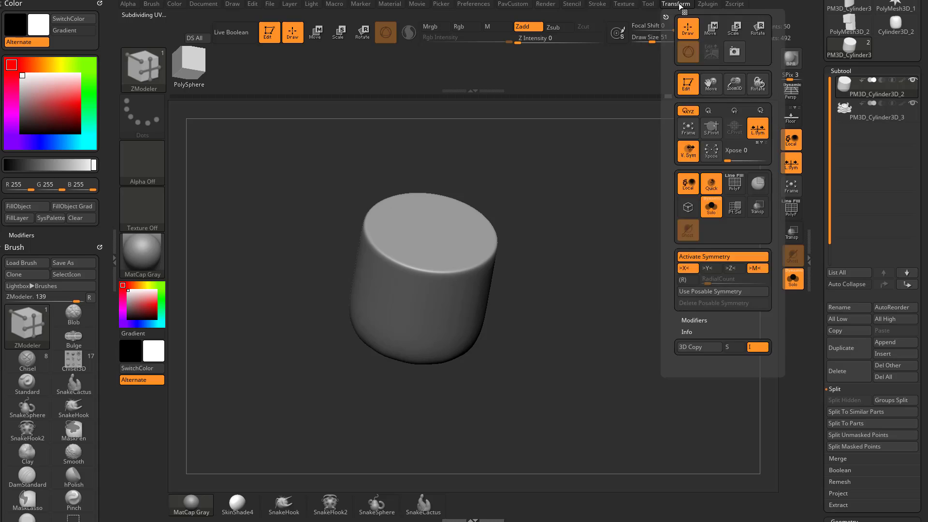
pyautogui.moveTo(686, 6)
pyautogui.click(715, 210)
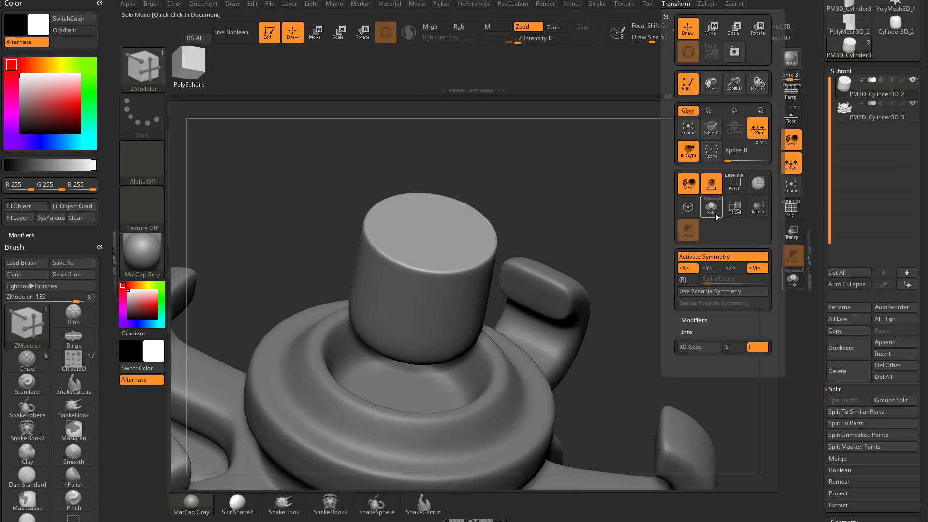
pyautogui.click(714, 210)
pyautogui.moveTo(587, 187); pyautogui.dragTo(603, 261)
pyautogui.press('f')
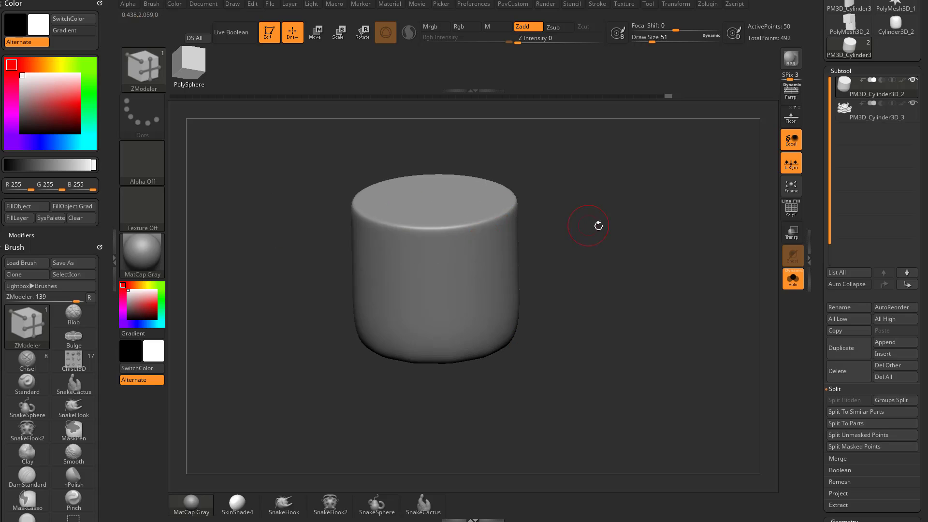
# - Show the cylinder's base mesh with its polyframe and delete the edge loops supporting the cap edge
pyautogui.moveTo(599, 226); pyautogui.dragTo(597, 147)
pyautogui.moveTo(612, 195); pyautogui.dragTo(790, 228)
pyautogui.click(792, 209)
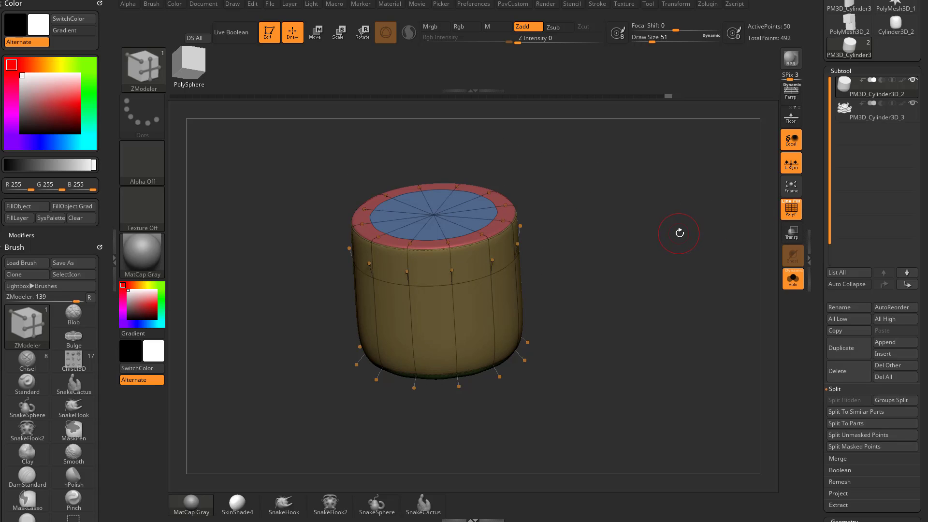
pyautogui.hotkey('shift', 'd')
pyautogui.moveTo(673, 226); pyautogui.dragTo(679, 200)
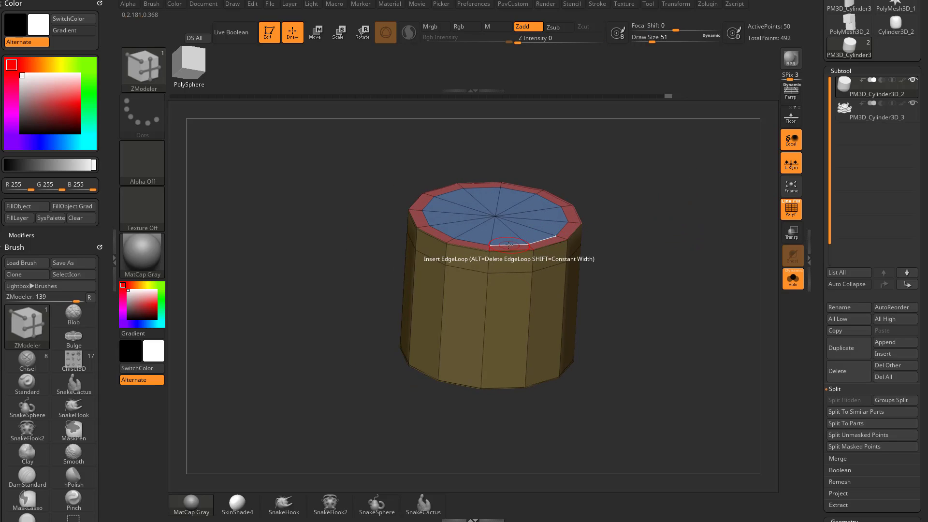
pyautogui.press('space')
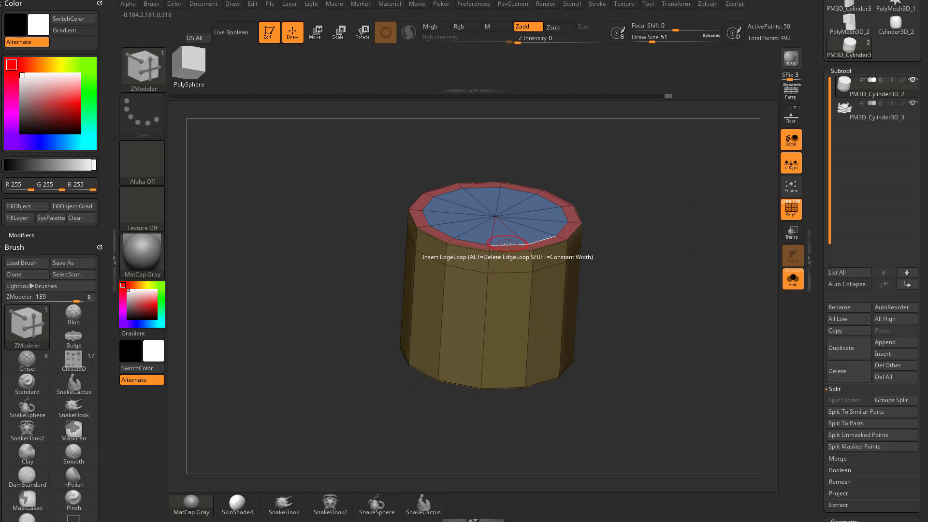
pyautogui.keyDown('alt'); pyautogui.click(498, 244); pyautogui.keyUp('alt')
# - Preview the cylinder in Dynamic Subdiv without polyframe, and rebuild its support with an edge loop near the cap and an inset cap polygroup
pyautogui.press('d')
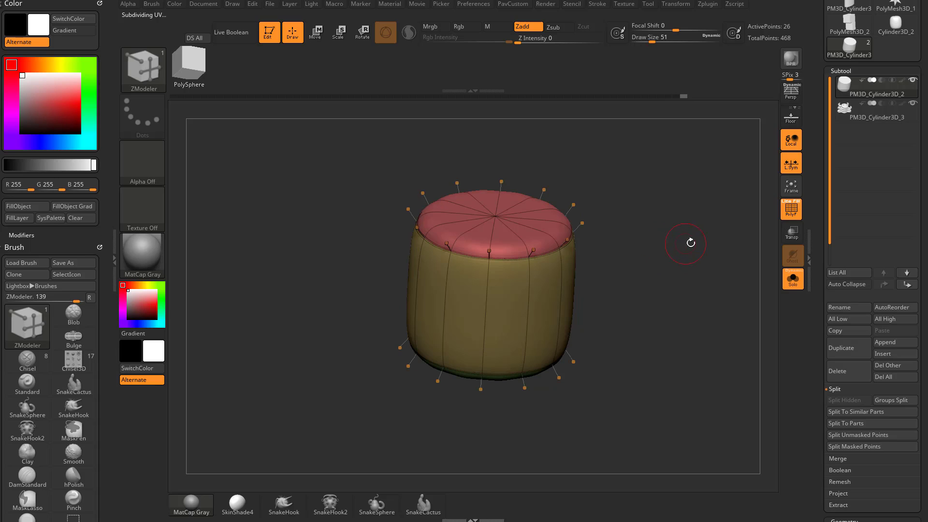
pyautogui.hotkey('shift', 'f')
pyautogui.moveTo(512, 300)
pyautogui.mouseDown()
pyautogui.moveTo(482, 318)
pyautogui.moveTo(497, 247)
pyautogui.mouseUp()
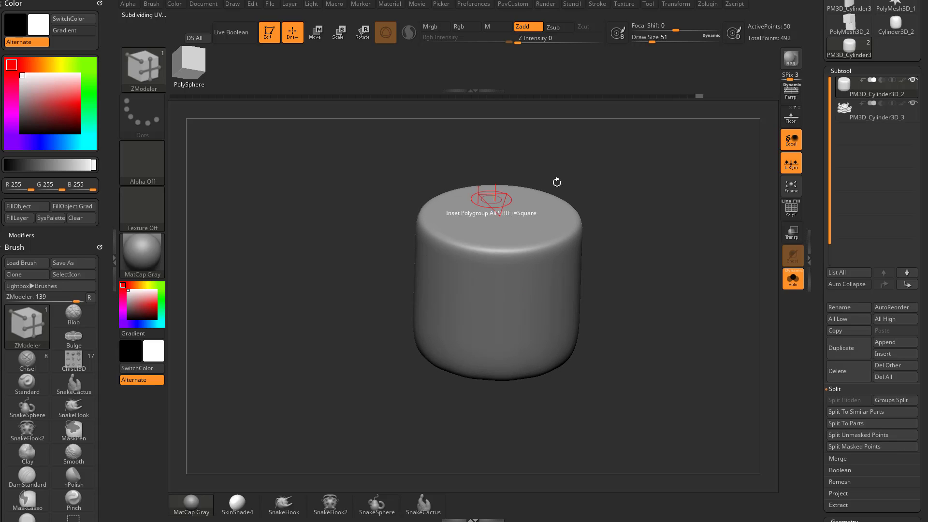
# - Turn off Solo mode, select the ringed body subtool, and set its CreaseLvl to 2
pyautogui.keyDown('alt'); pyautogui.moveTo(643, 208); pyautogui.dragTo(723, 222); pyautogui.keyUp('alt')
pyautogui.click(793, 279)
pyautogui.keyDown('alt'); pyautogui.click(550, 373); pyautogui.keyUp('alt')
pyautogui.moveTo(821, 280); pyautogui.dragTo(823, 201)
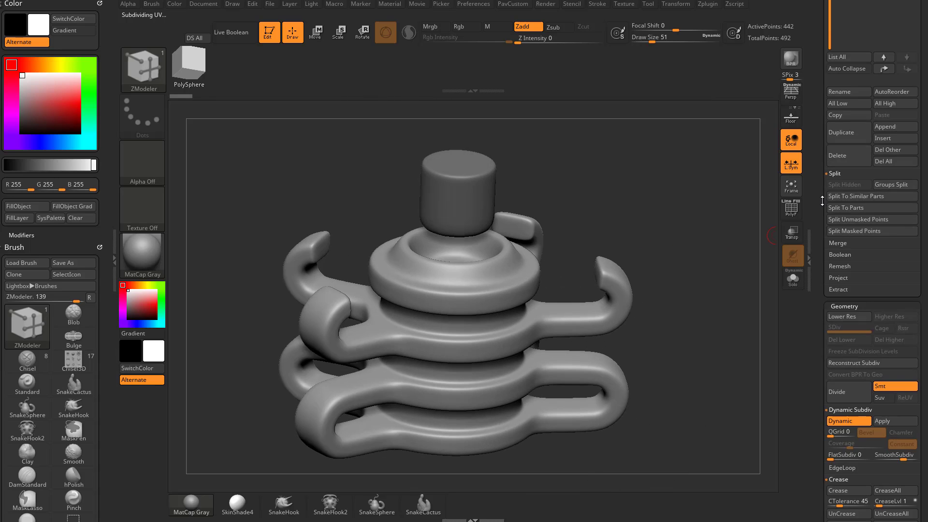
pyautogui.scroll(-5, 870, 290)
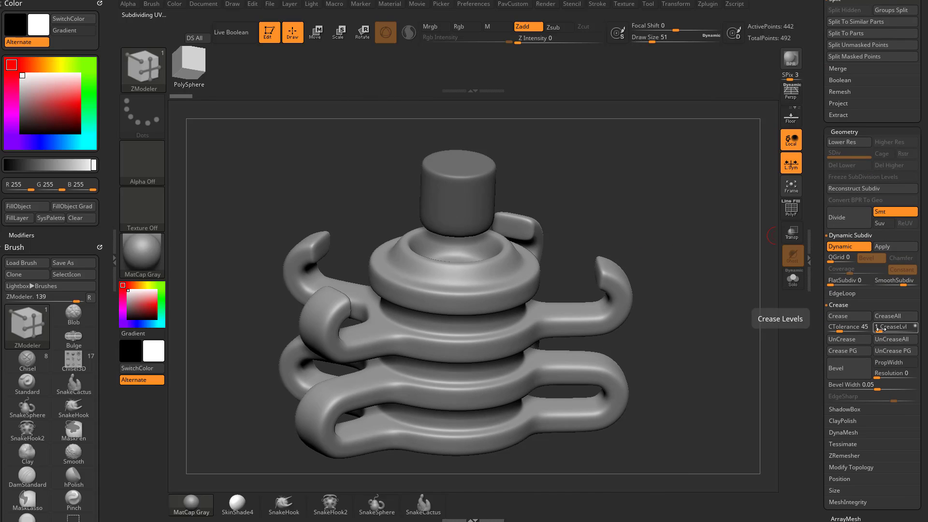
pyautogui.moveTo(881, 328); pyautogui.dragTo(885, 328)
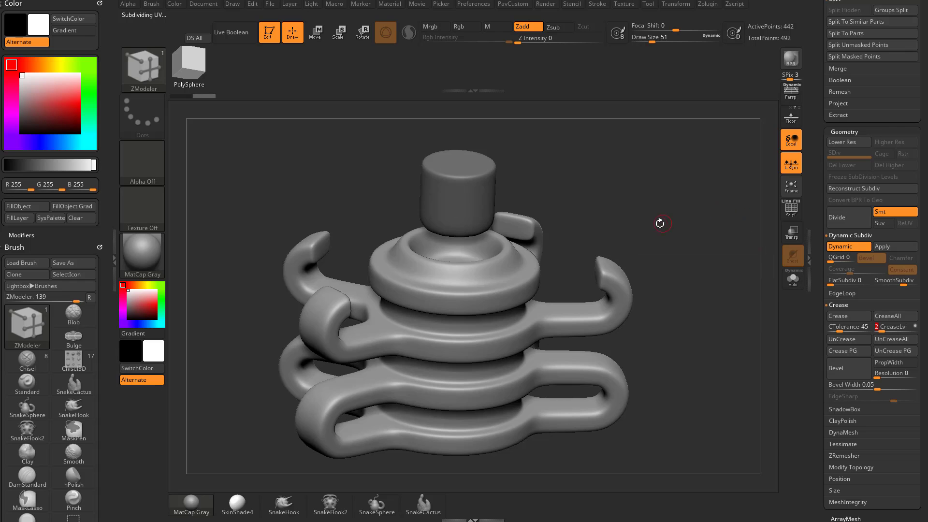
# - Show the ringed body's polyframe and set the ZModeler polygon action to QMesh with target A Single Poly
pyautogui.moveTo(704, 230); pyautogui.dragTo(747, 220)
pyautogui.click(784, 215)
pyautogui.press('space')
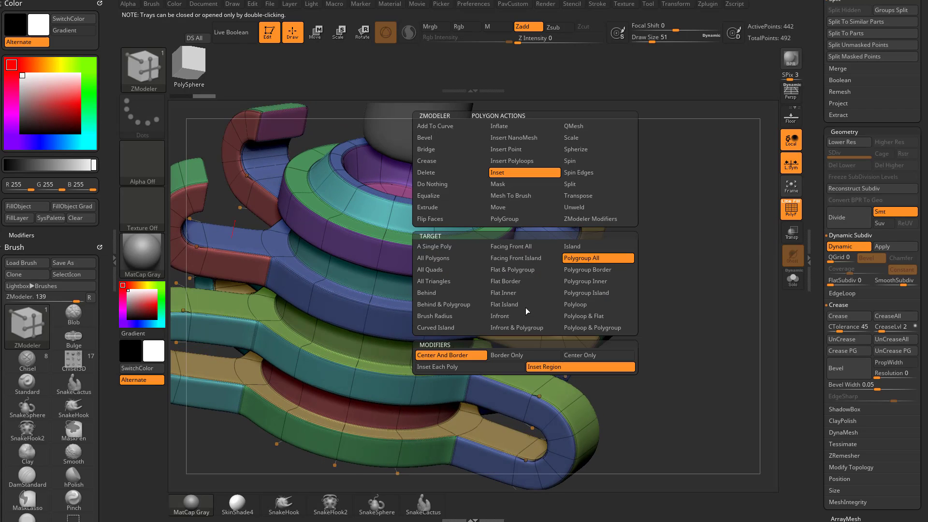
pyautogui.click(456, 140)
pyautogui.click(572, 129)
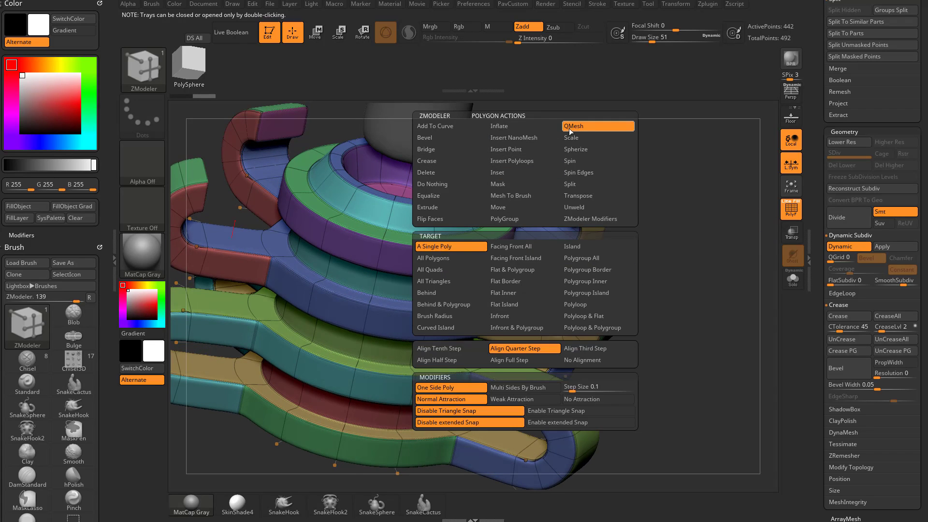
pyautogui.keyDown('alt'); pyautogui.moveTo(691, 290); pyautogui.dragTo(683, 266); pyautogui.keyUp('alt')
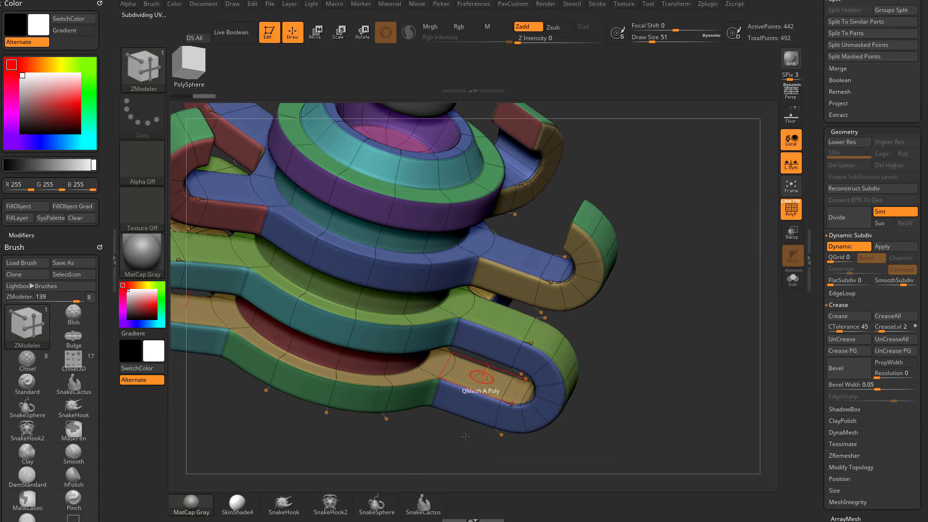
# - Remove the creases from the ringed body's polygroup borders with UnCrease PG, and crease the borders again with Crease PG
pyautogui.moveTo(711, 309); pyautogui.dragTo(761, 224)
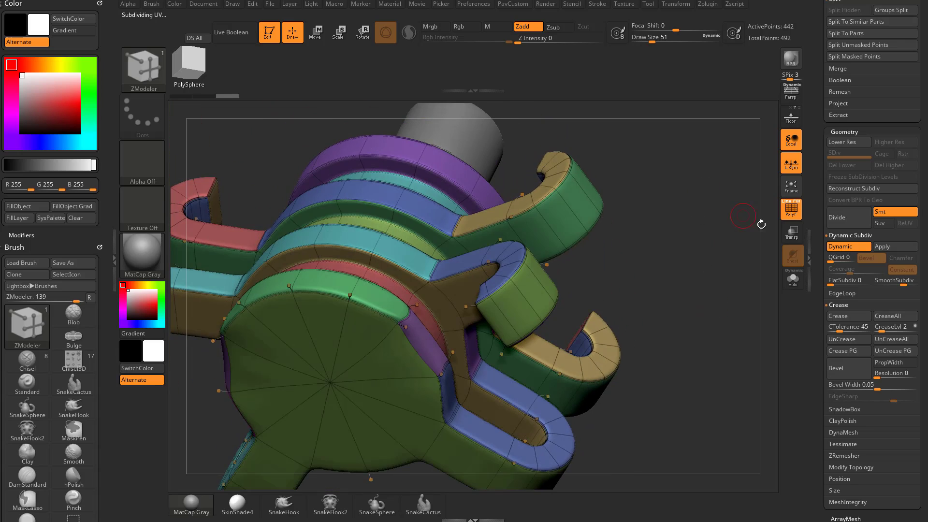
pyautogui.click(785, 213)
pyautogui.moveTo(730, 272); pyautogui.dragTo(762, 244)
pyautogui.hotkey('shift', 'f')
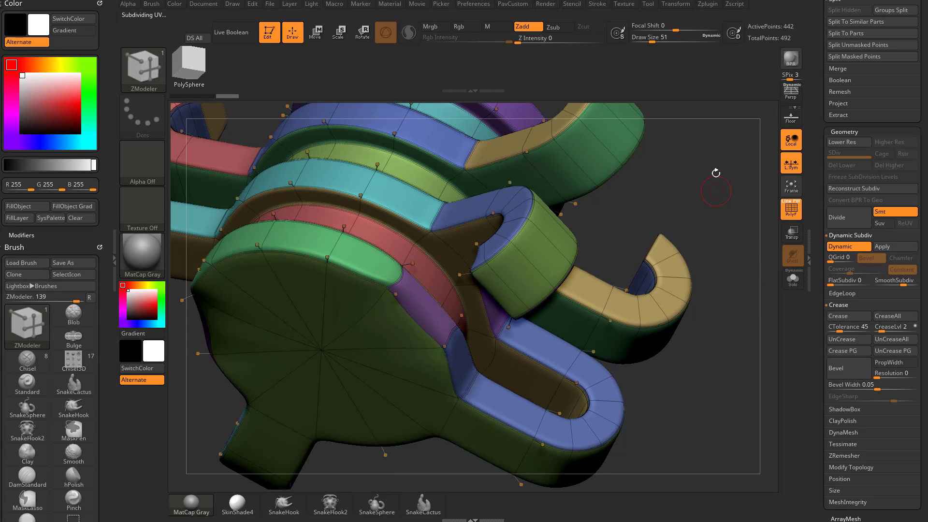
pyautogui.moveTo(726, 205)
pyautogui.mouseDown()
pyautogui.moveTo(735, 210)
pyautogui.moveTo(720, 222)
pyautogui.mouseUp()
pyautogui.press('`')
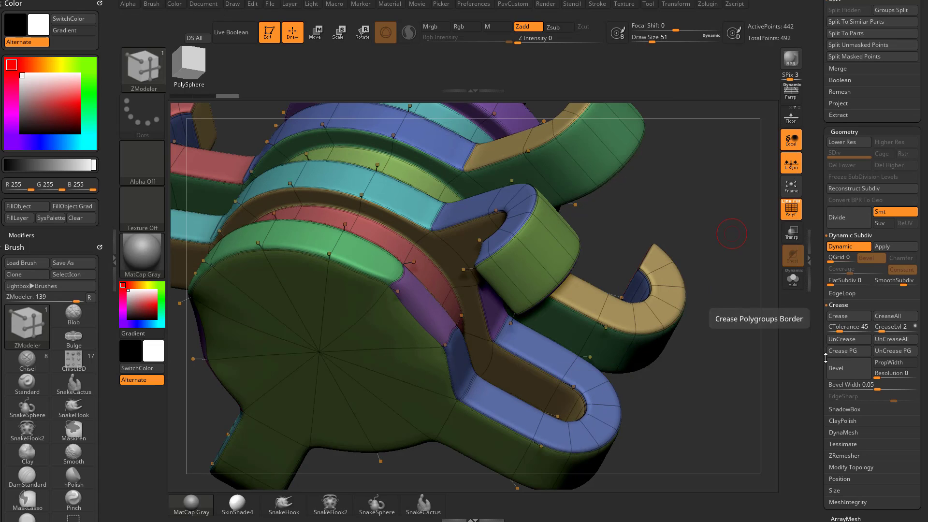
pyautogui.scroll(-1, 849, 190)
pyautogui.click(888, 325)
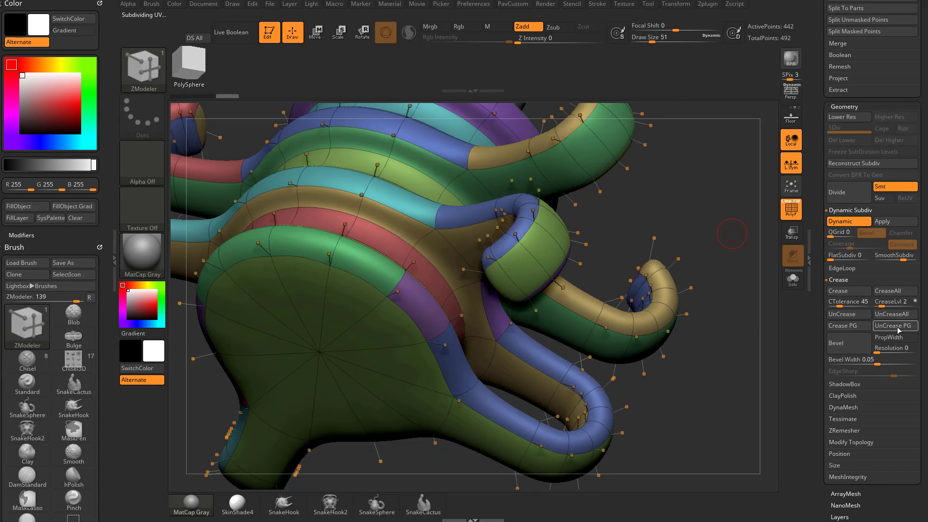
pyautogui.click(843, 325)
# - Set the ZModeler edge action to Crease with a single-edge target, and uncrease the end edges of the upper hooks
pyautogui.moveTo(728, 335); pyautogui.dragTo(774, 282)
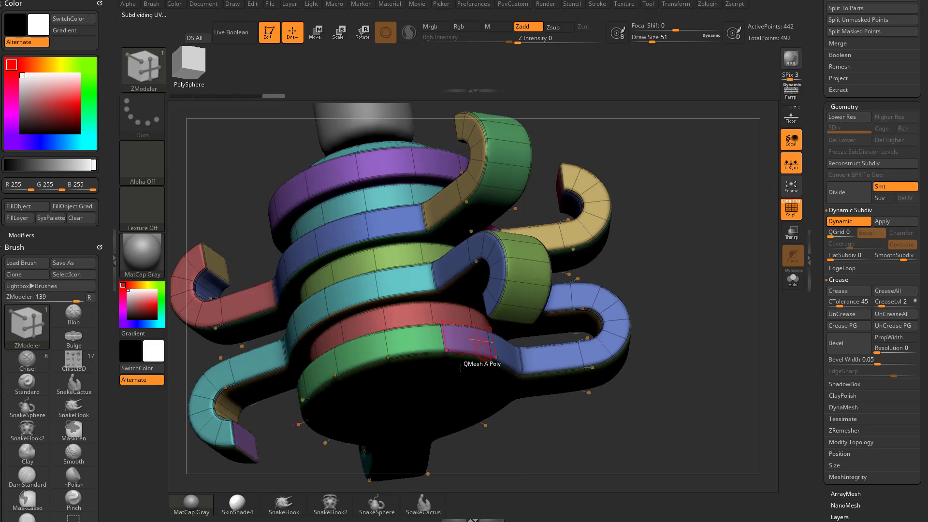
pyautogui.moveTo(715, 259)
pyautogui.mouseDown()
pyautogui.moveTo(687, 279)
pyautogui.moveTo(689, 321)
pyautogui.moveTo(699, 272)
pyautogui.moveTo(720, 272)
pyautogui.mouseUp()
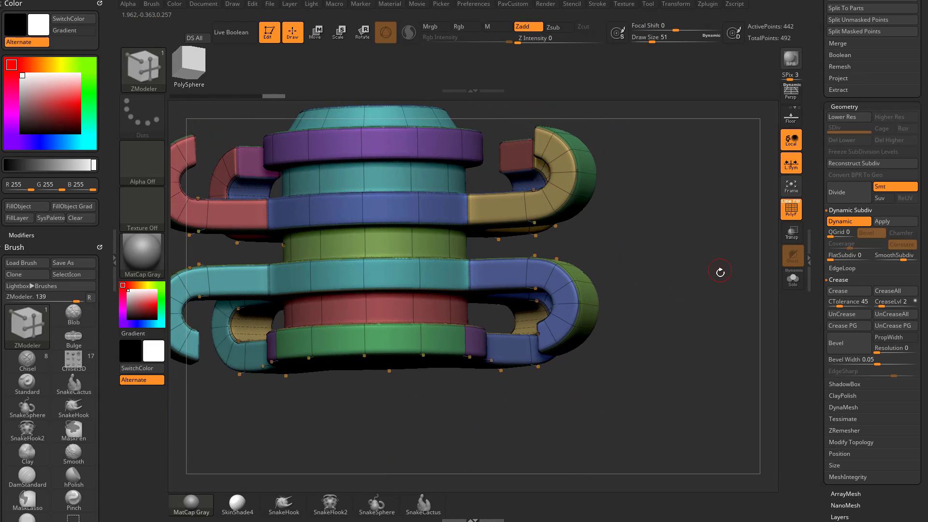
pyautogui.moveTo(720, 320); pyautogui.dragTo(708, 310)
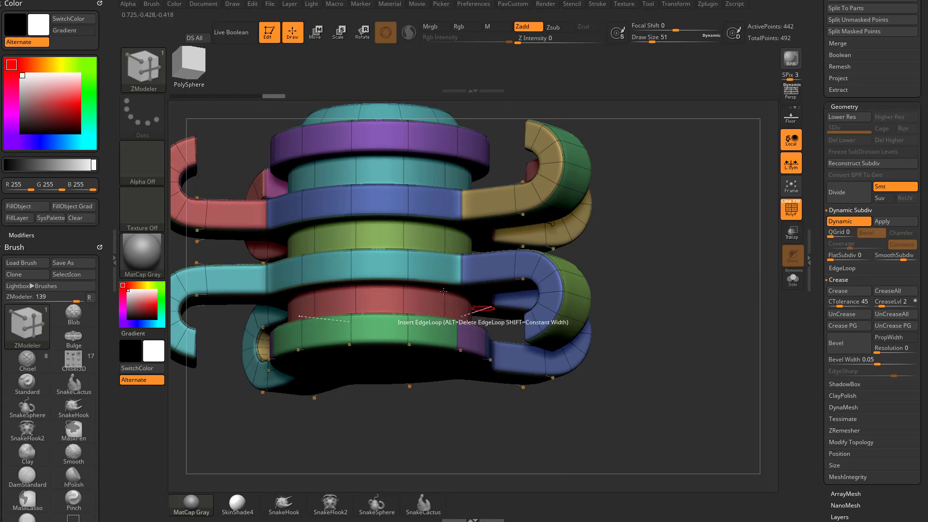
pyautogui.moveTo(698, 245); pyautogui.dragTo(720, 290)
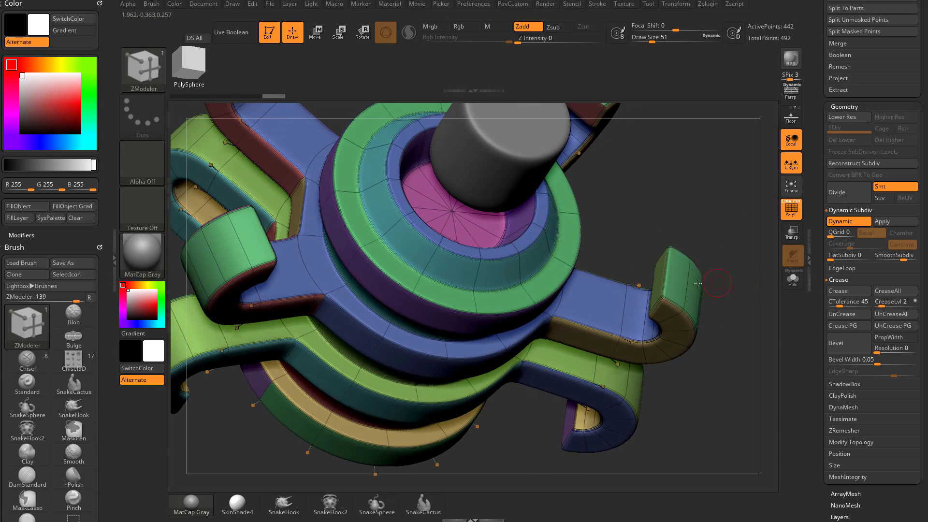
pyautogui.press('space')
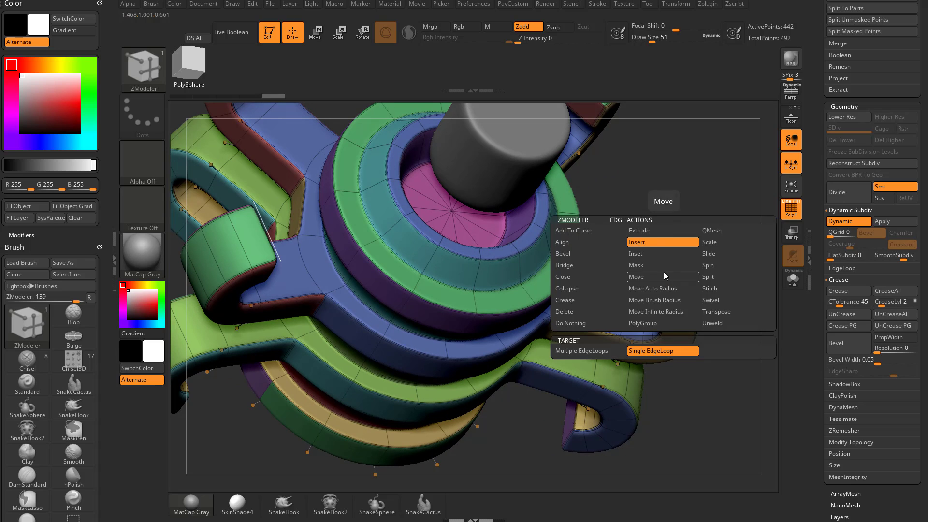
pyautogui.click(565, 300)
pyautogui.click(576, 351)
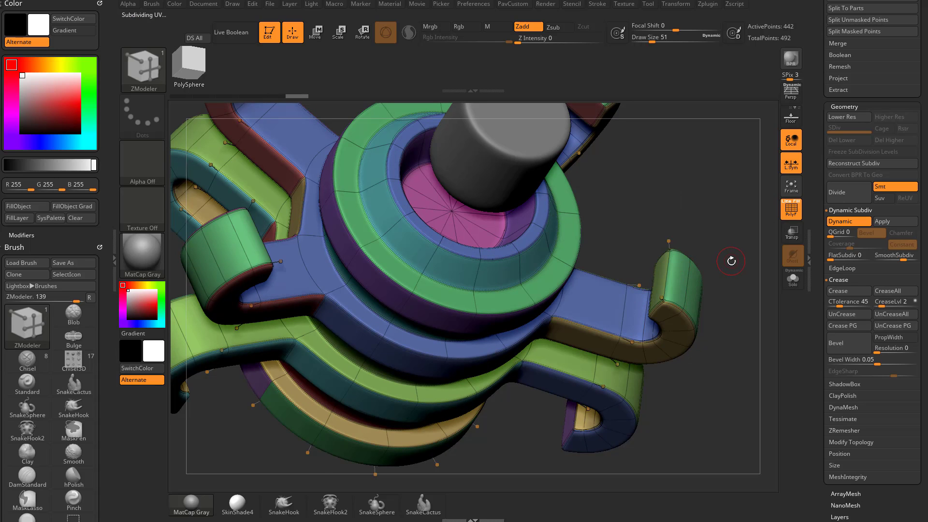
# - Hide the polyframe and uncrease the end edge of a lower hook in the Dynamic Subdiv preview
pyautogui.moveTo(729, 259); pyautogui.dragTo(637, 320)
pyautogui.moveTo(682, 290); pyautogui.dragTo(697, 263)
pyautogui.click(790, 210)
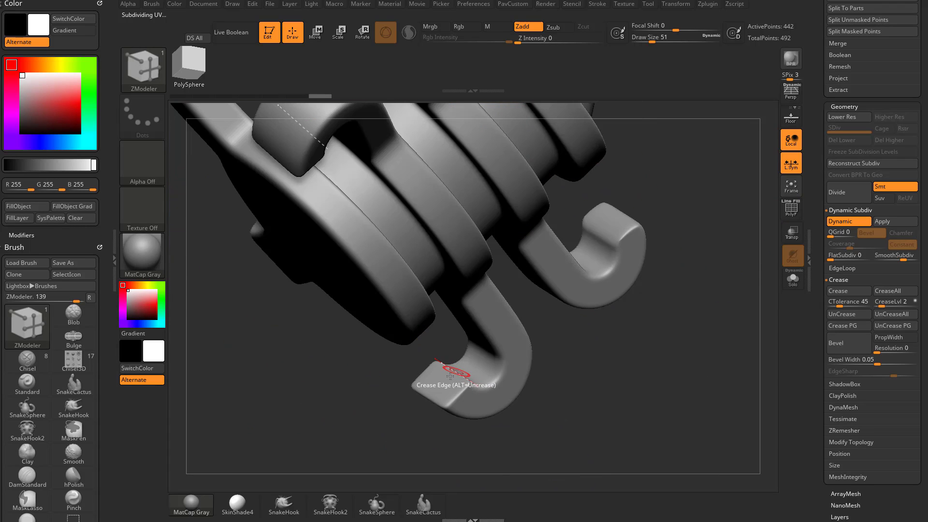
pyautogui.click(450, 376)
# - Examine the smoothed ringed body and cylinder from several sides, and set the Draw Size to 101
pyautogui.moveTo(384, 440); pyautogui.dragTo(462, 420)
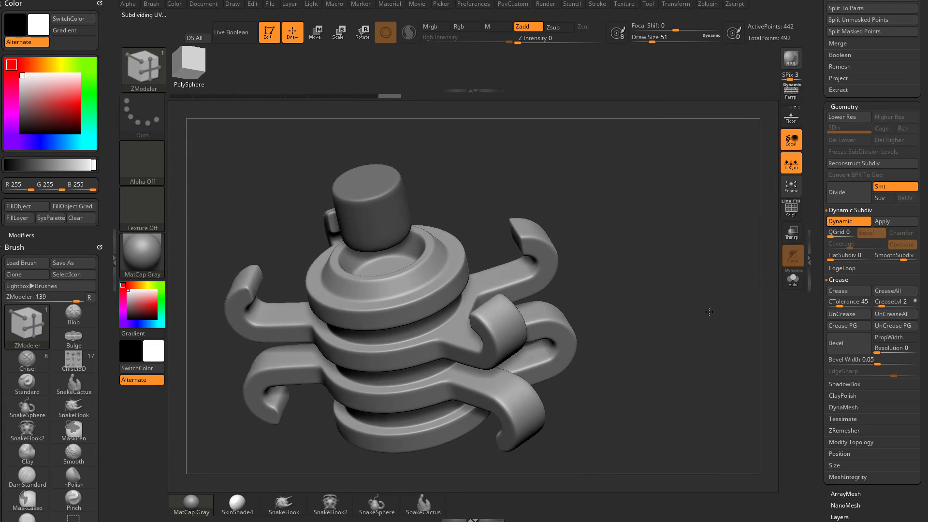
pyautogui.moveTo(707, 311); pyautogui.dragTo(667, 260)
pyautogui.moveTo(666, 261); pyautogui.dragTo(677, 261, button='right')
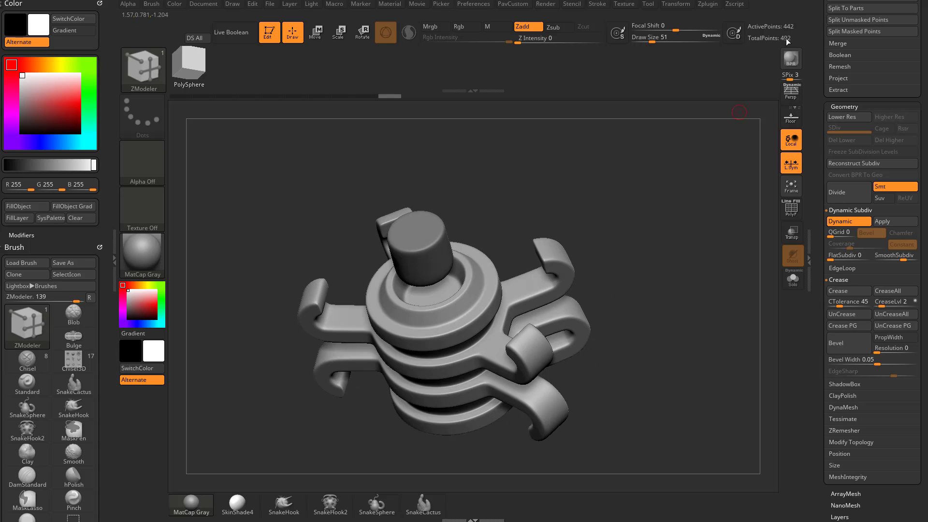
pyautogui.moveTo(697, 241)
pyautogui.mouseDown()
pyautogui.moveTo(874, 239)
pyautogui.moveTo(710, 247)
pyautogui.mouseUp()
pyautogui.press('s')
pyautogui.moveTo(710, 247)
pyautogui.mouseDown()
pyautogui.moveTo(718, 247)
pyautogui.moveTo(594, 242)
pyautogui.mouseUp()
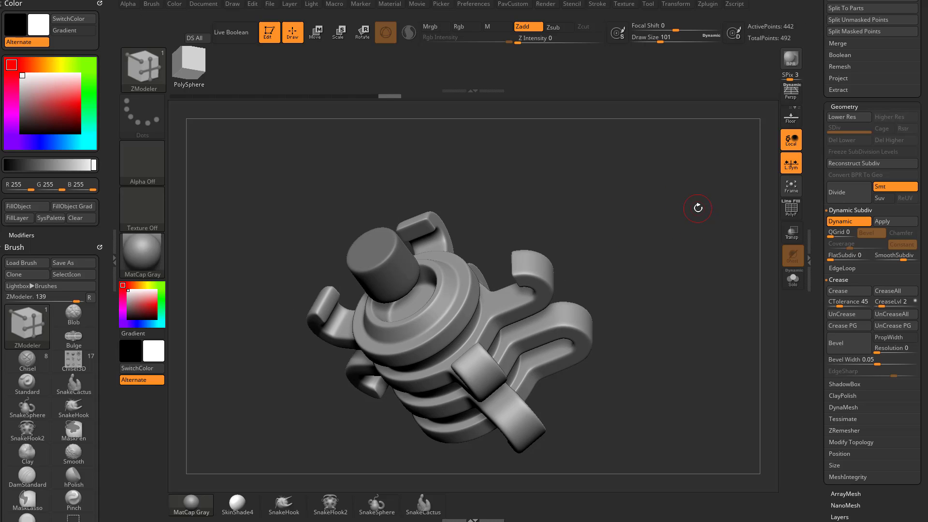